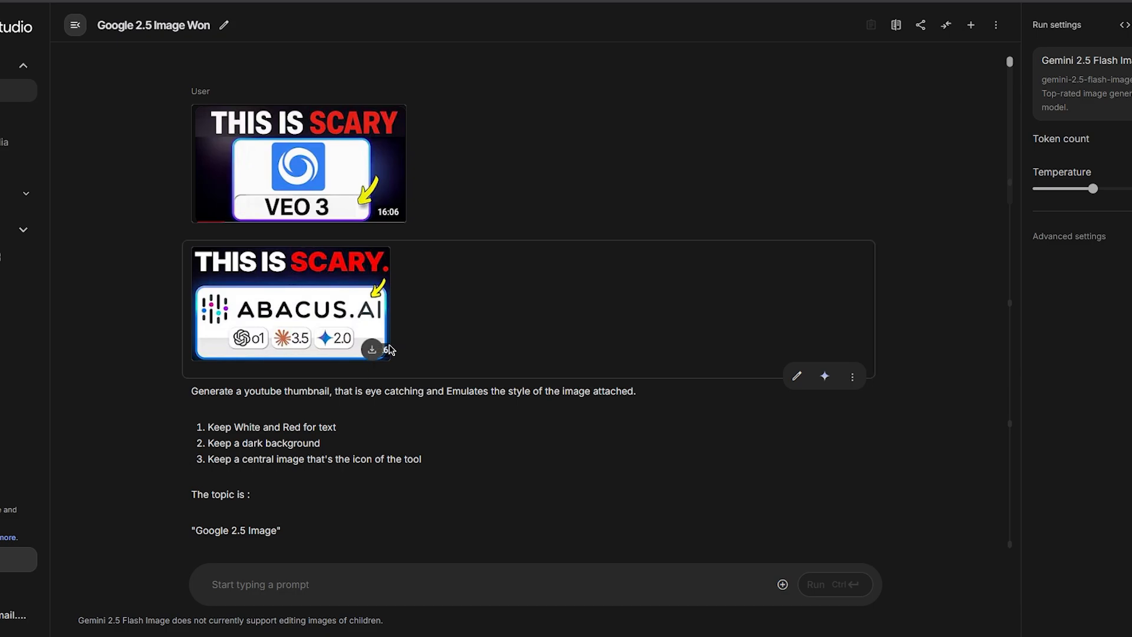
- Review the "Google 2.5 Image Won" chat from its reference thumbnails to the last generated image, and inspect that image enlarged
scroll(394, 347, down, 3)
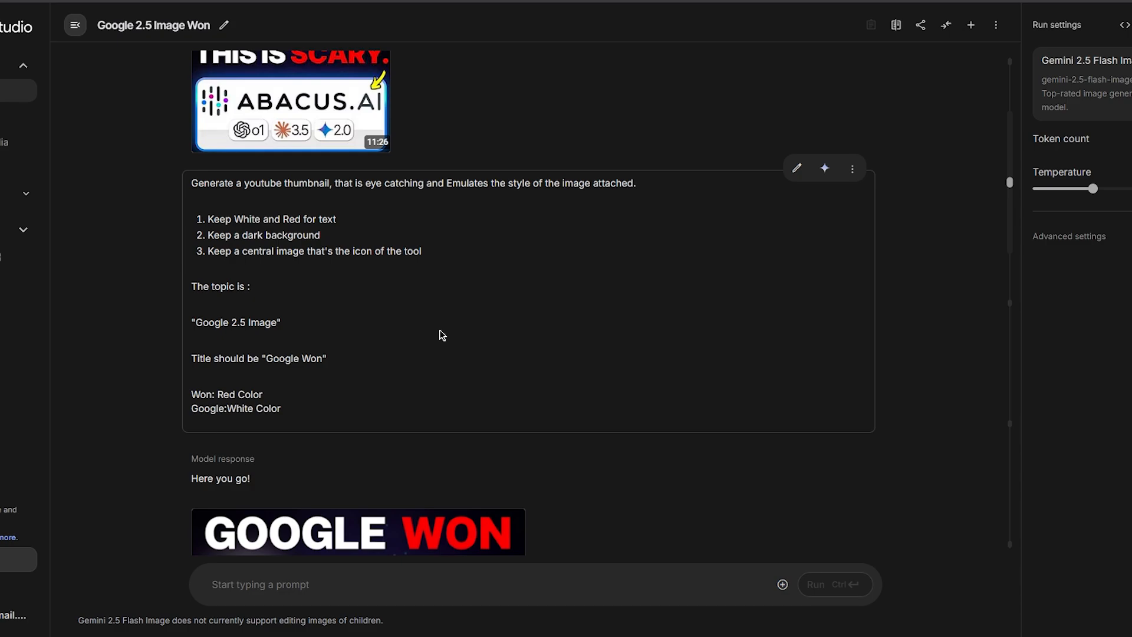
scroll(442, 335, down, 2)
scroll(442, 335, down, 3)
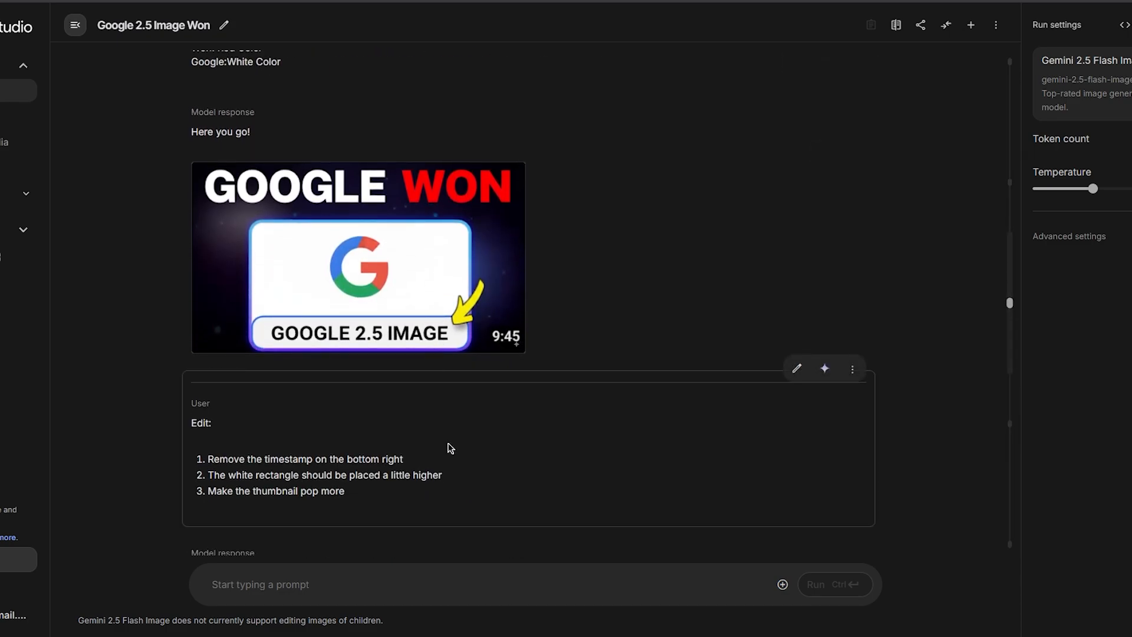
scroll(448, 443, down, 10)
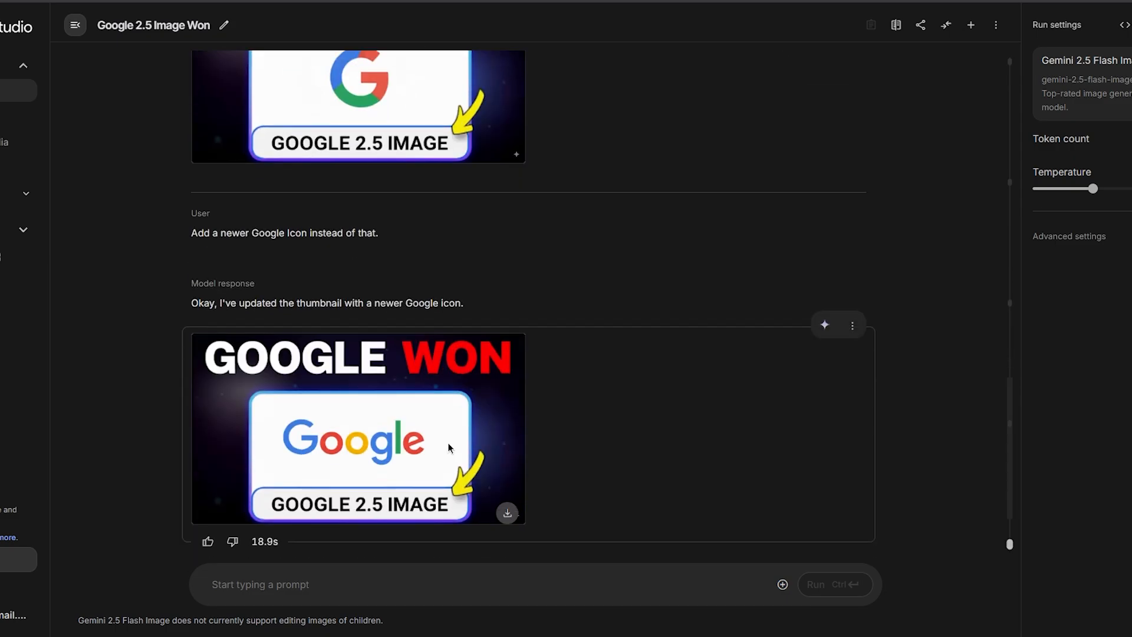
click(448, 443)
scroll(567, 418, down, 3)
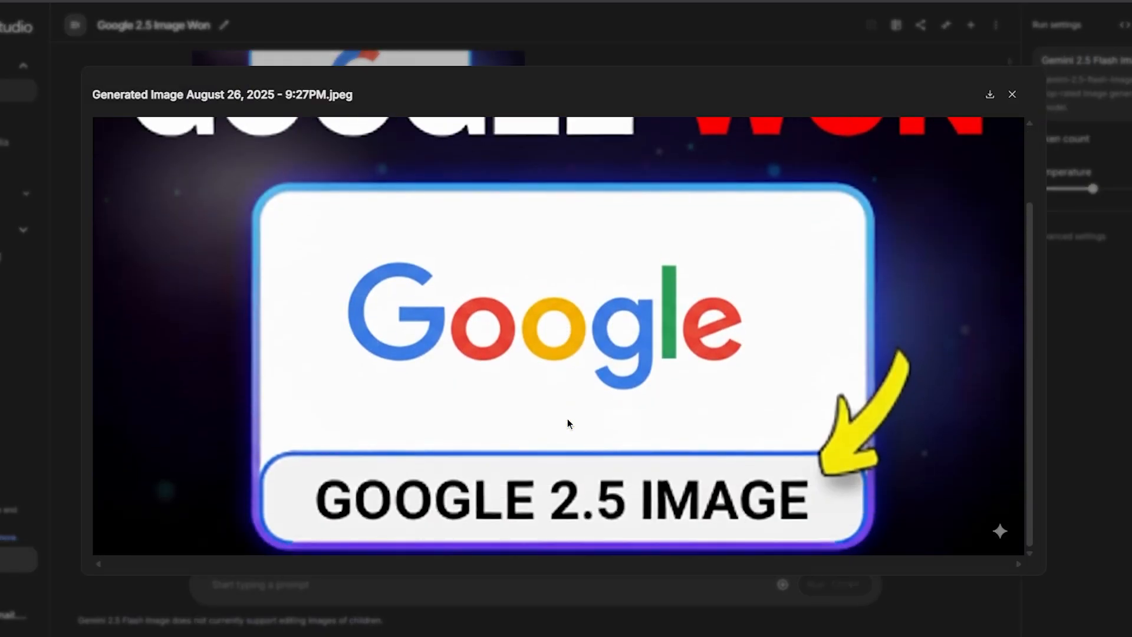
click(682, 592)
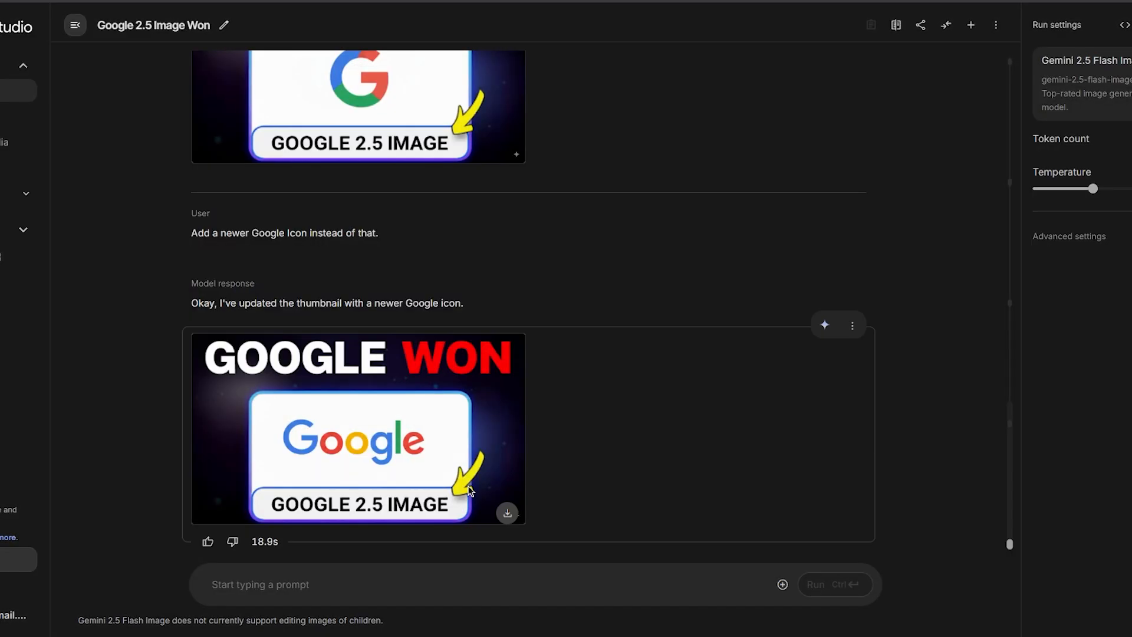
- Reread the thumbnail prompt, its edit requests and the reference images, and compare them with the final generated thumbnail
scroll(397, 480, up, 3)
scroll(306, 487, down, 3)
scroll(294, 387, up, 7)
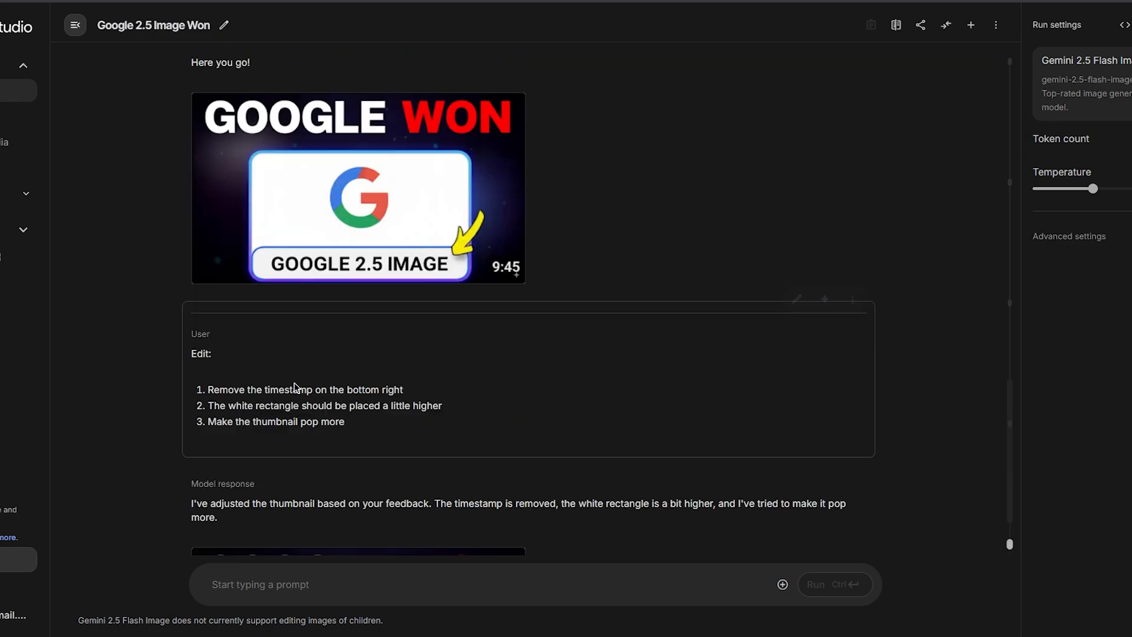
scroll(295, 387, down, 1)
scroll(330, 342, up, 3)
scroll(360, 298, up, 5)
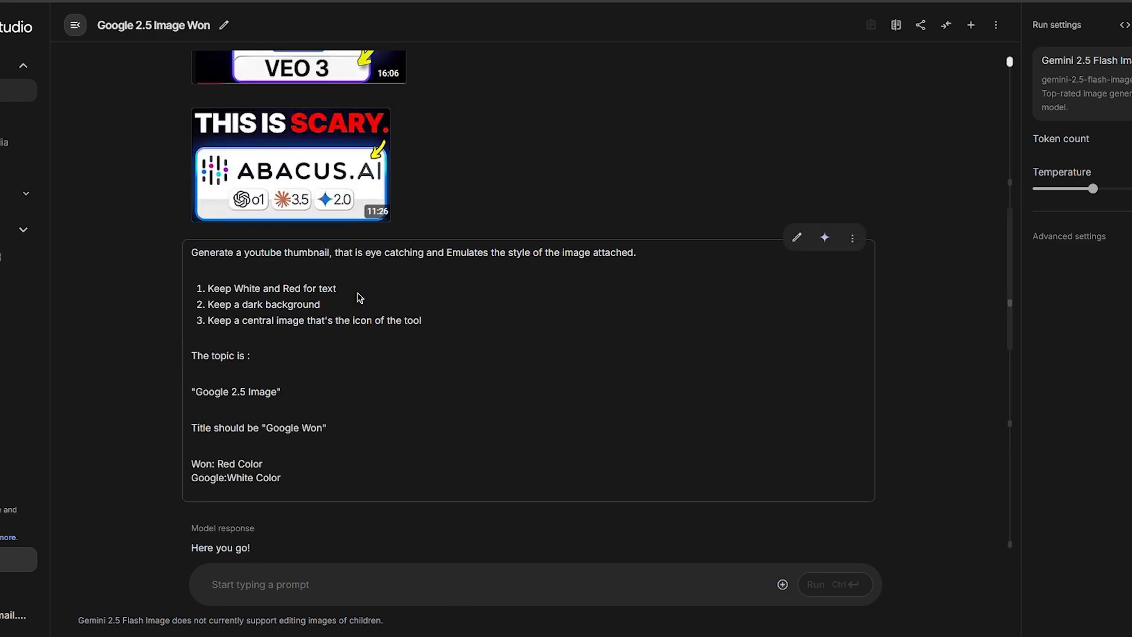
scroll(360, 297, up, 2)
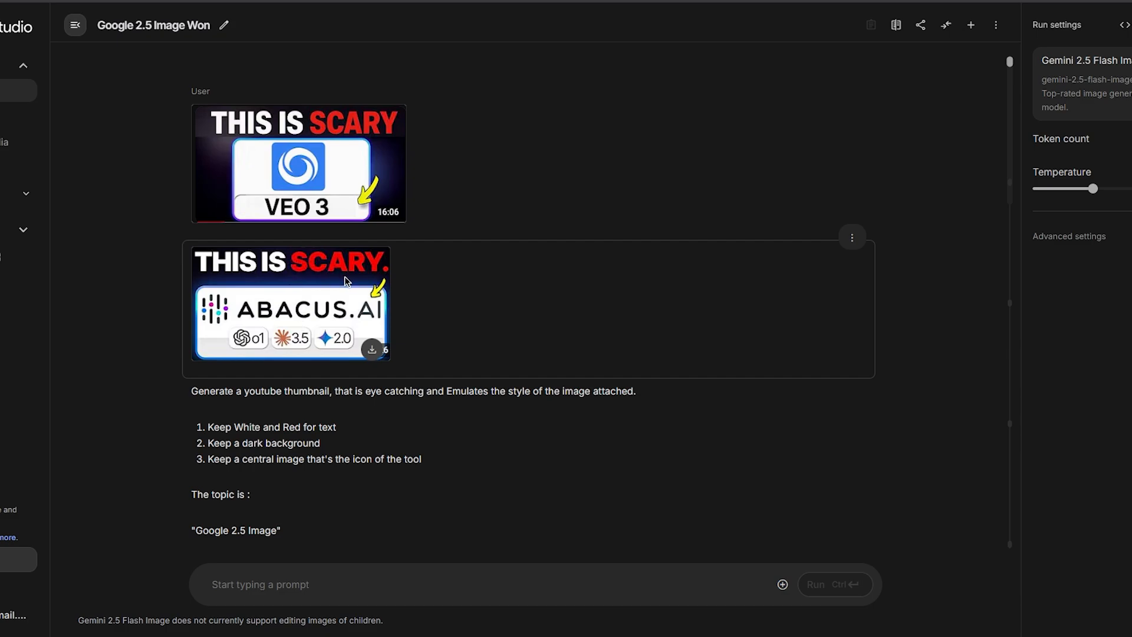
scroll(277, 331, down, 15)
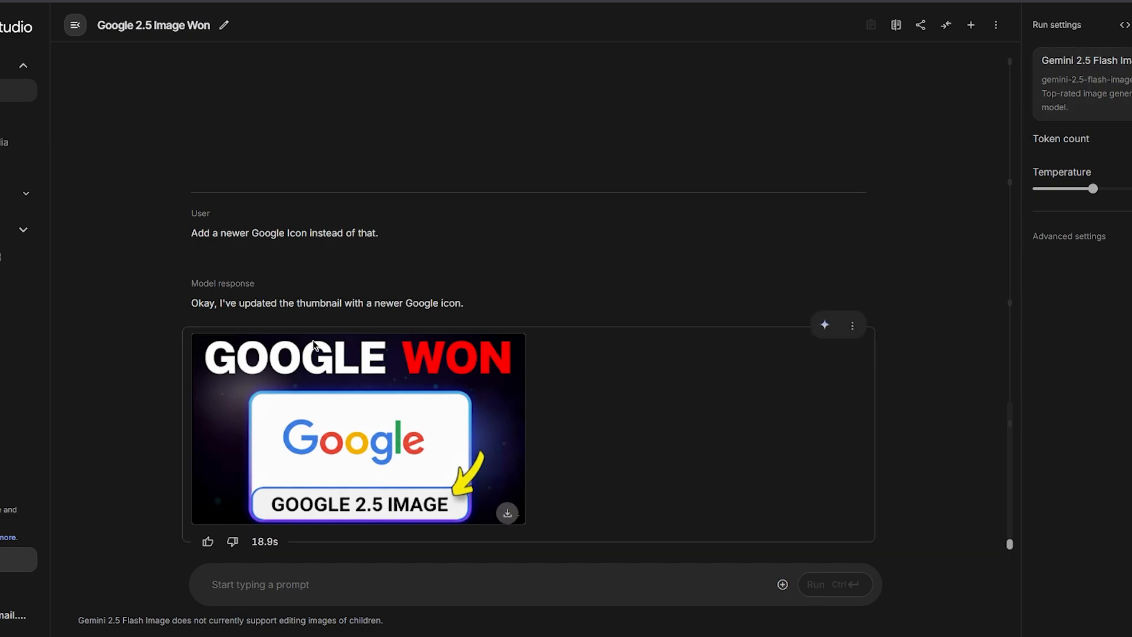
- Start a new Gemini Native Image prompt from the generative media models
click(18, 142)
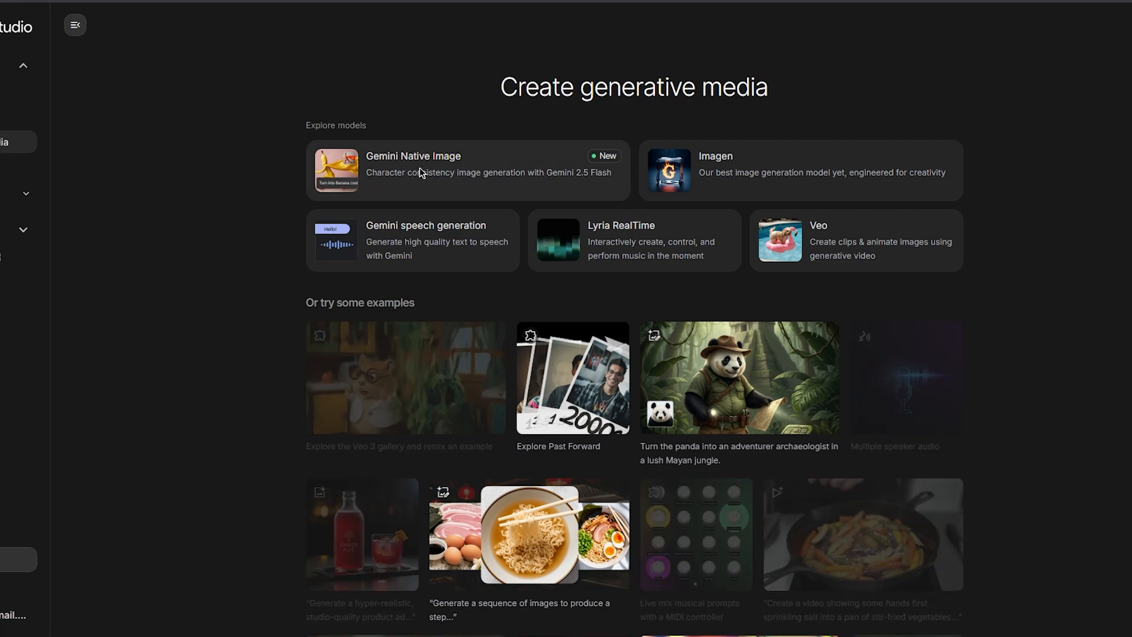
click(419, 168)
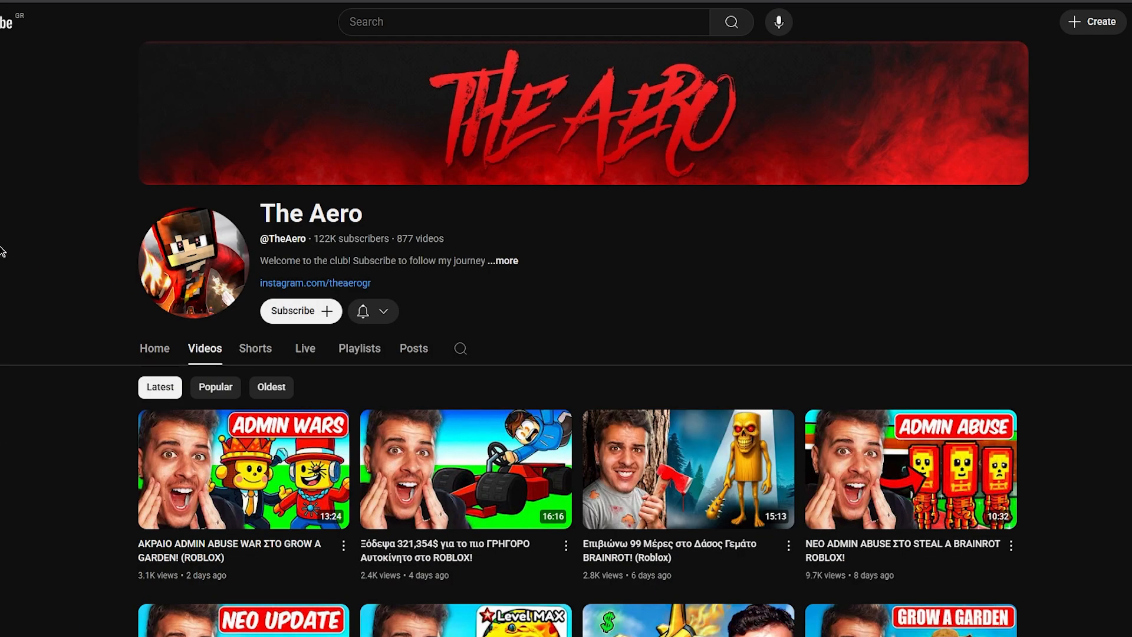
- Switch to YouTube, look over The Aero channel's video thumbnails and search YouTube for "brainrot evolution"
scroll(2, 251, down, 4)
scroll(2, 251, up, 2)
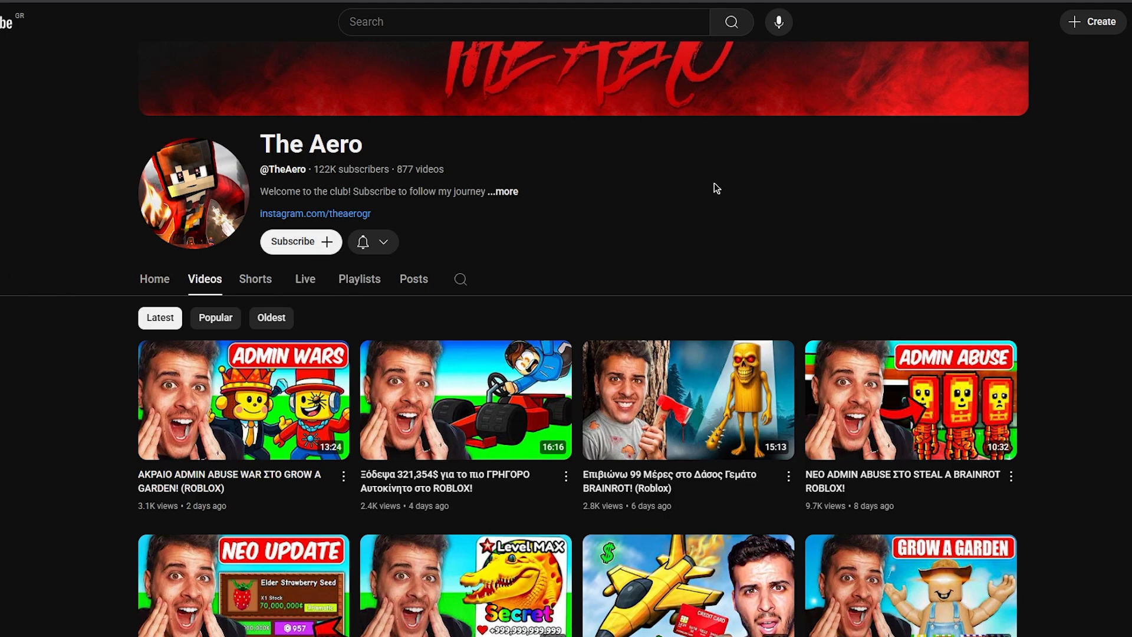
click(415, 21)
text(b)
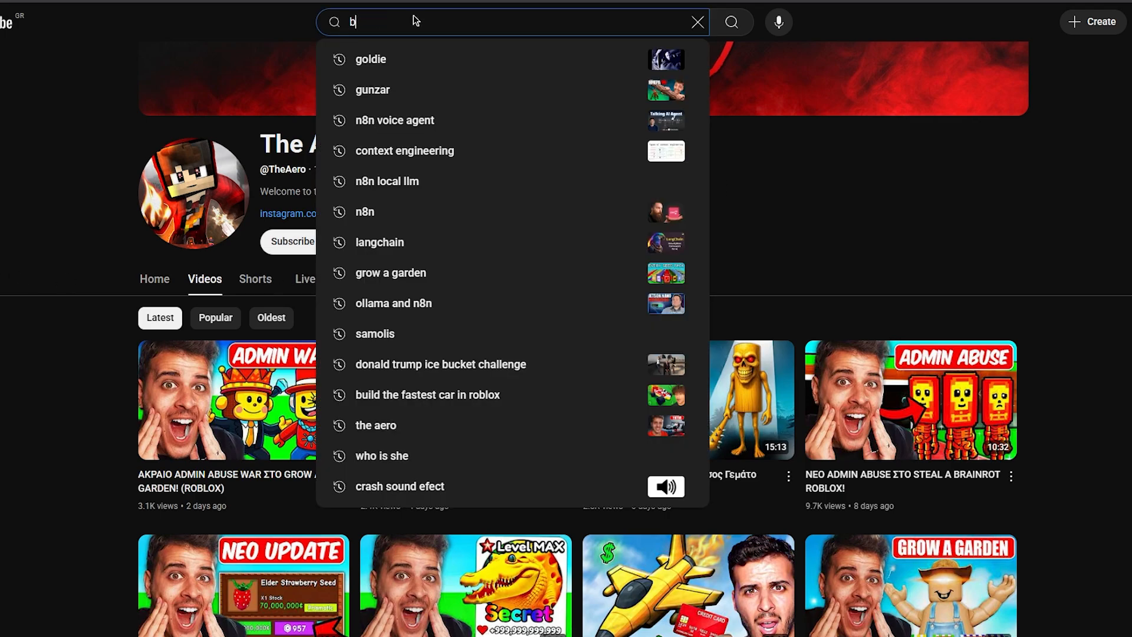
text(rainrot evolution)
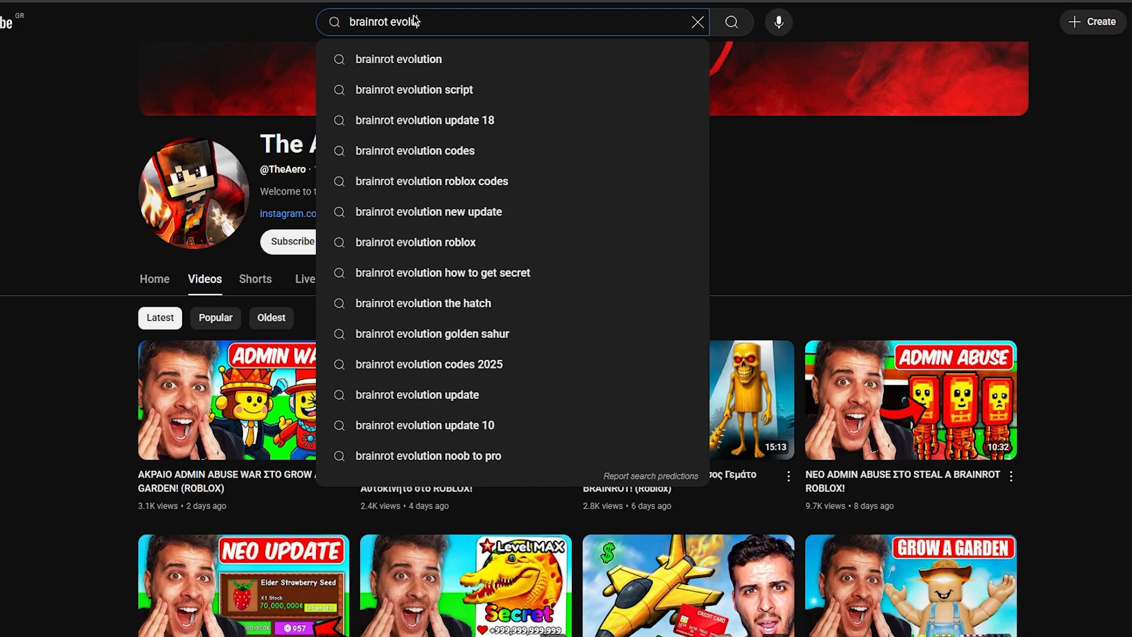
key(Return)
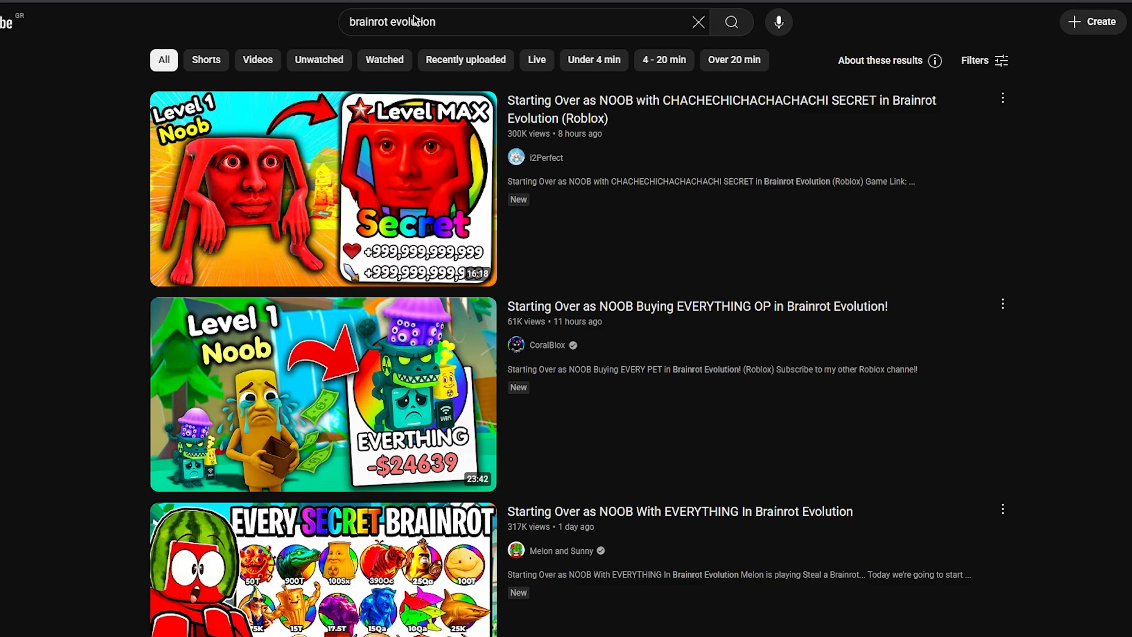
- Examine the thumbnails in the "brainrot evolution" search results for a suitable reference
scroll(139, 225, down, 8)
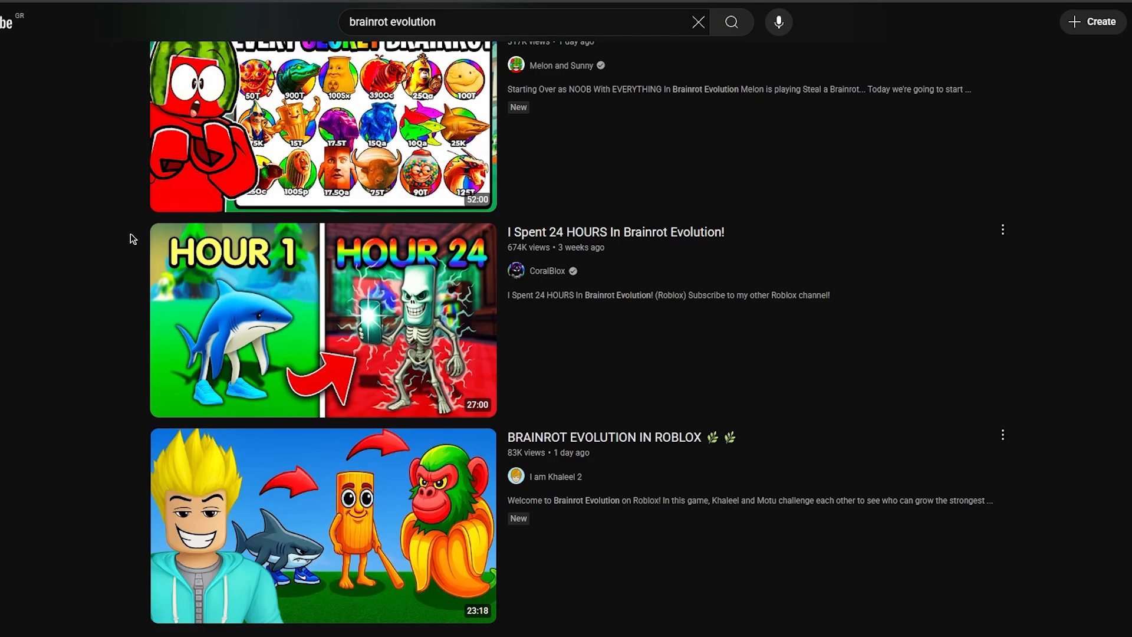
scroll(56, 301, down, 8)
scroll(59, 295, down, 5)
scroll(63, 297, up, 1)
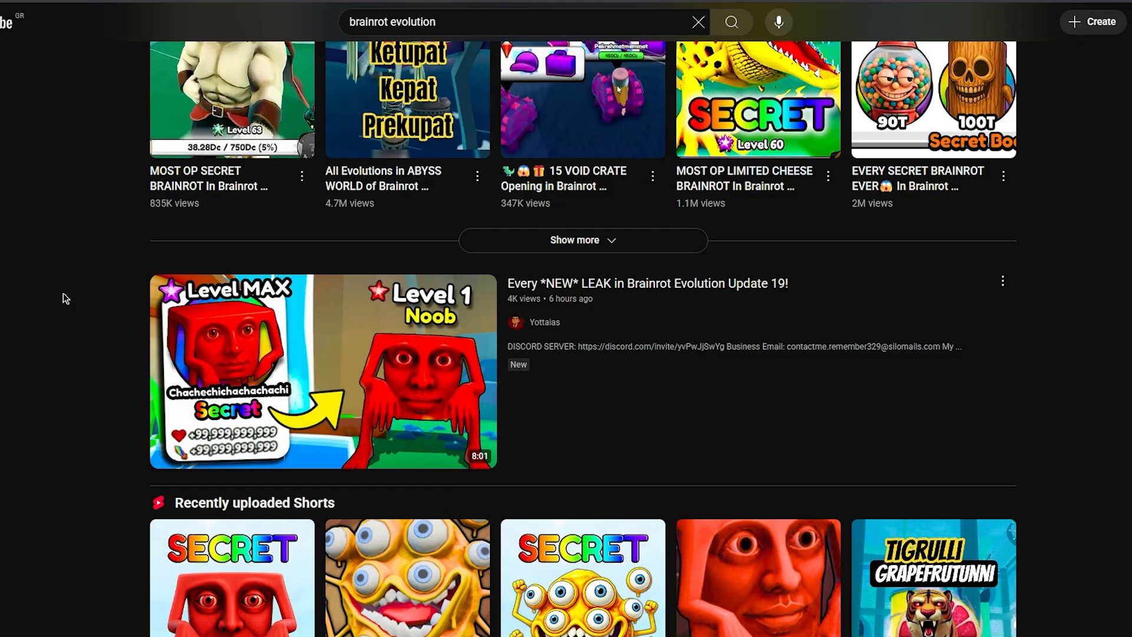
scroll(63, 293, down, 10)
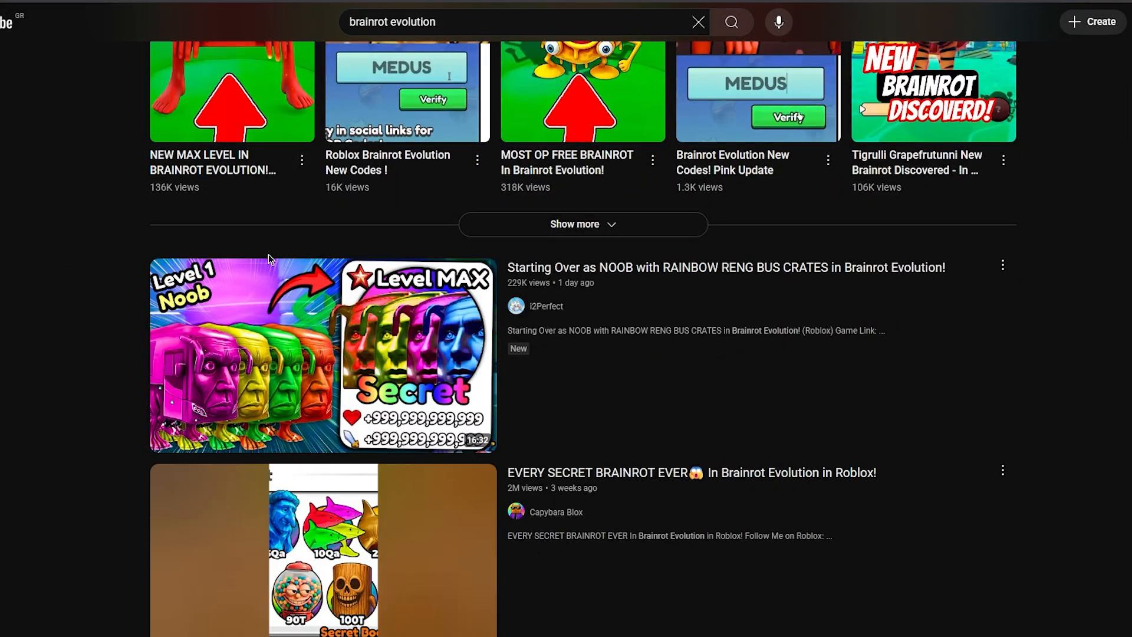
scroll(305, 250, down, 9)
scroll(296, 223, down, 15)
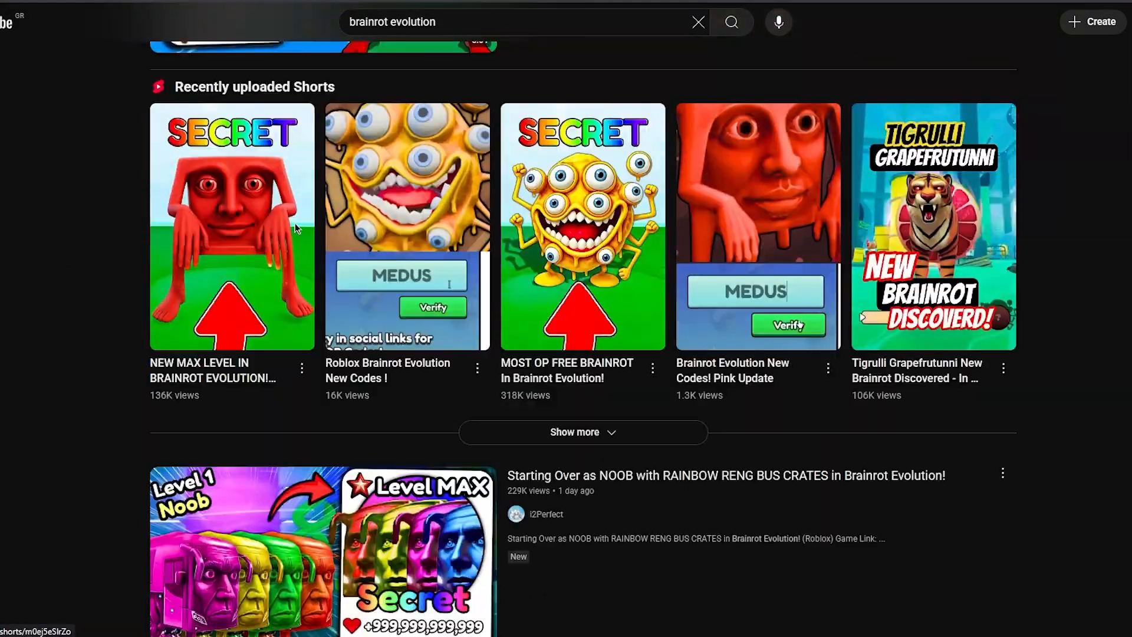
scroll(294, 222, up, 1)
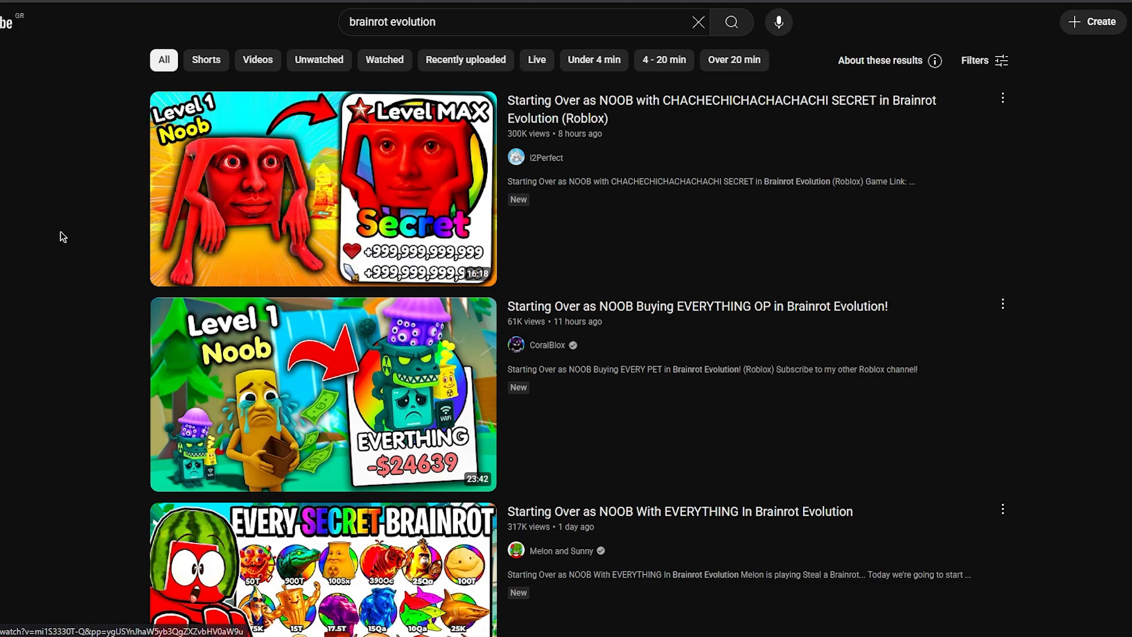
- Copy the share link of the first result, "Starting Over as NOOB with CHACHECHICHACHACHACHI SECRET in Brainrot Evolution"
click(1002, 97)
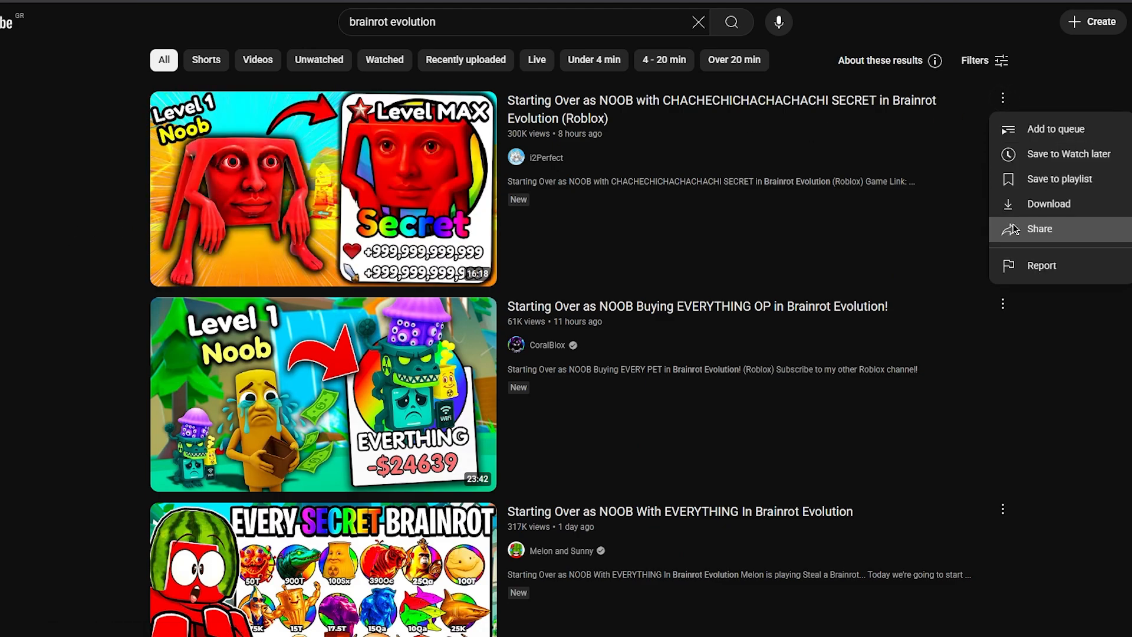
click(967, 229)
click(679, 393)
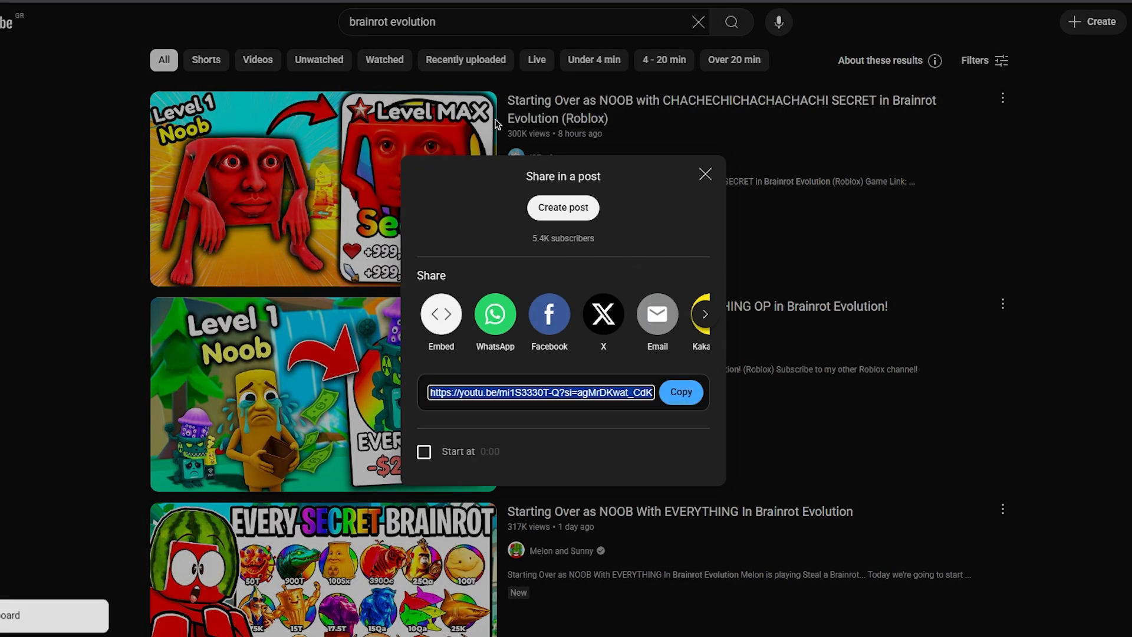
- Open a YouTube thumbnail download site and get the thumbnail images for the copied video link
key(ctrl+l)
text(youtube thu)
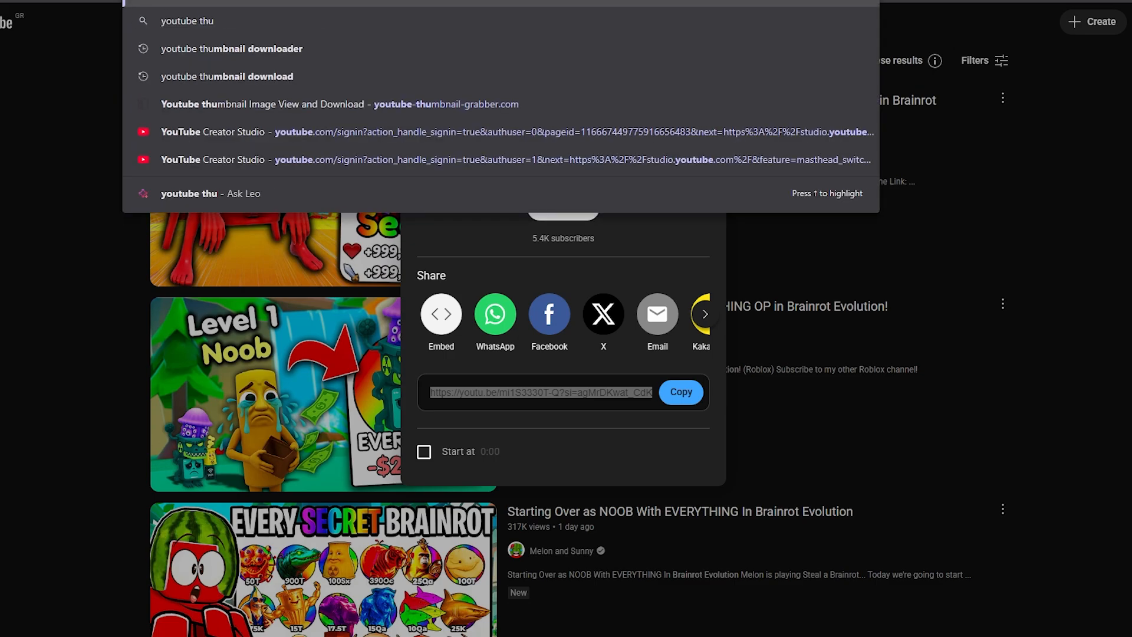
key(Return)
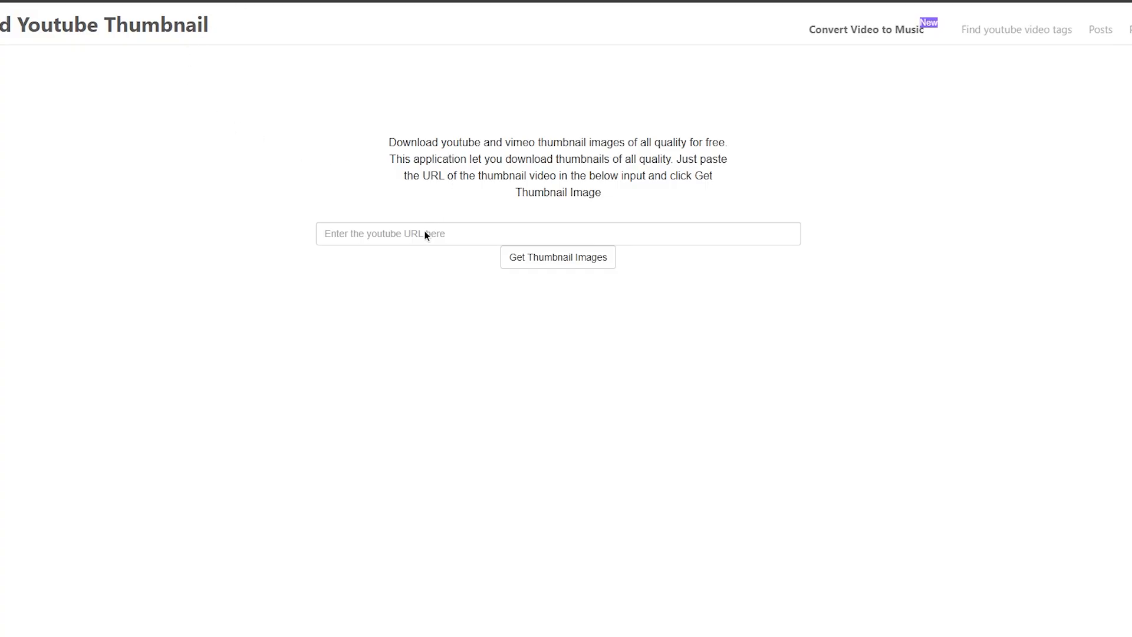
click(424, 234)
key(ctrl+v)
click(560, 258)
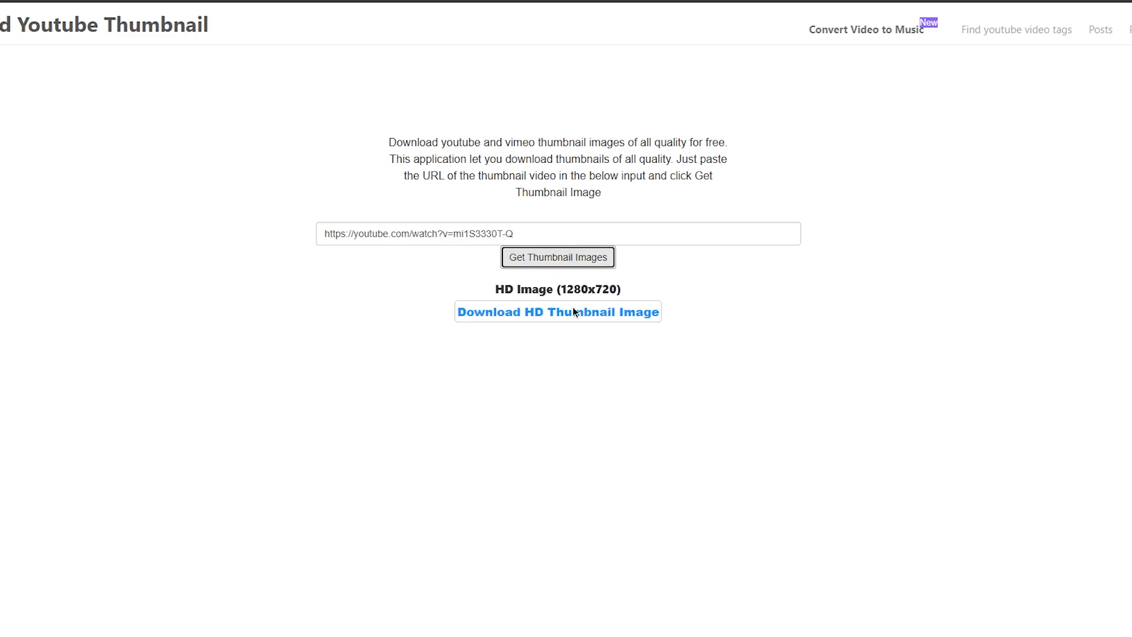
- Copy the 1280x720 HD thumbnail image and paste it into the new Google AI Studio prompt
scroll(565, 325, down, 2)
scroll(549, 312, down, 3)
right_click(538, 203)
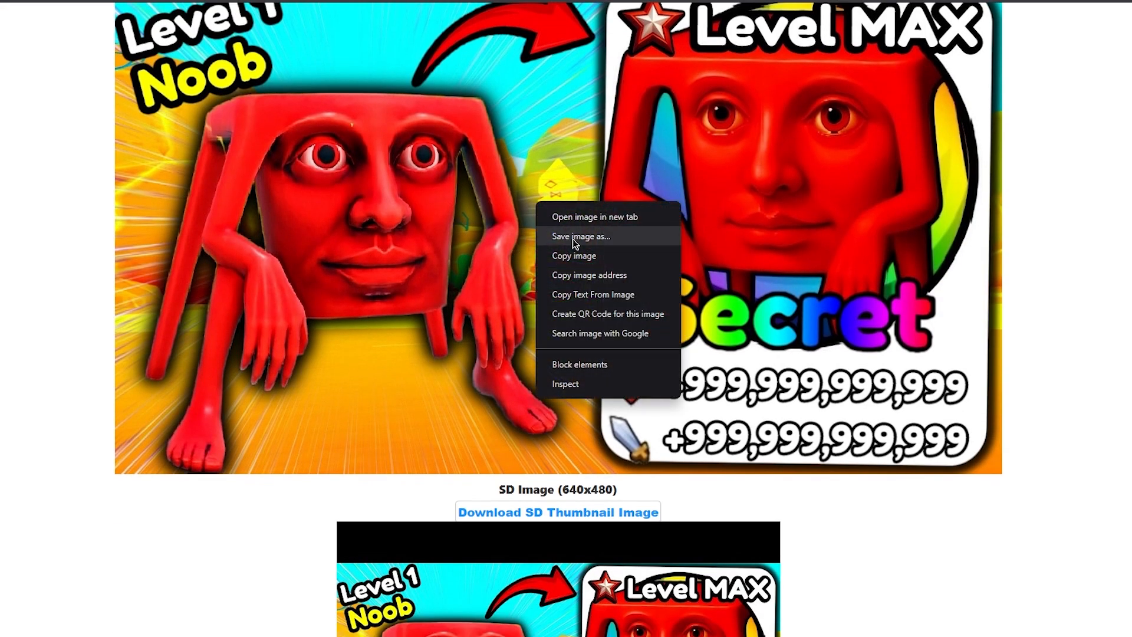
click(584, 256)
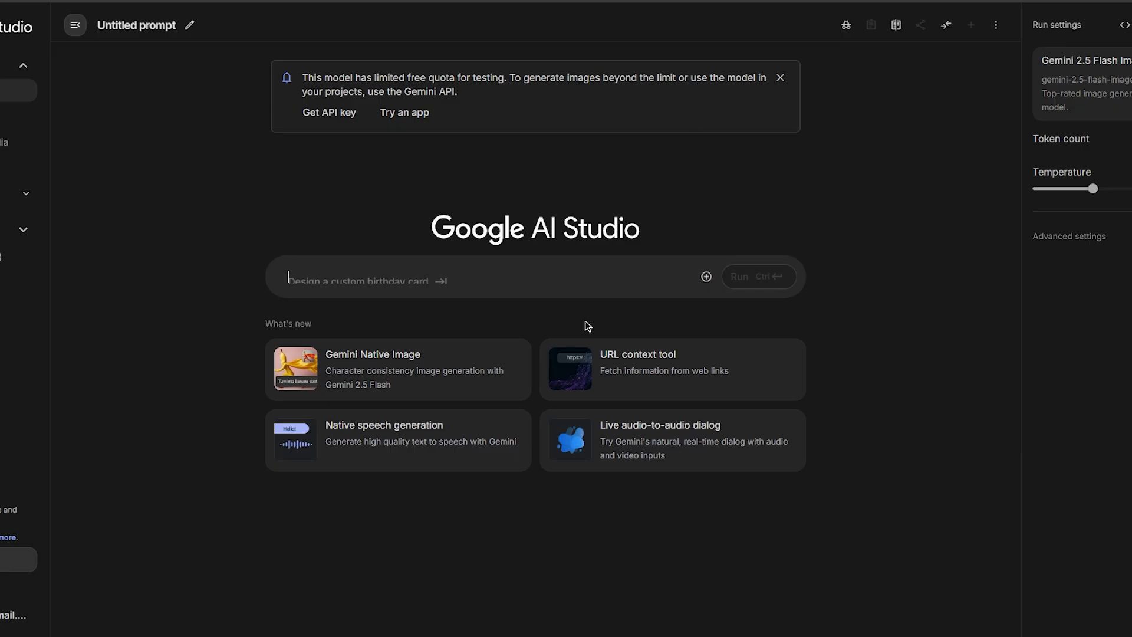
key(ctrl+v)
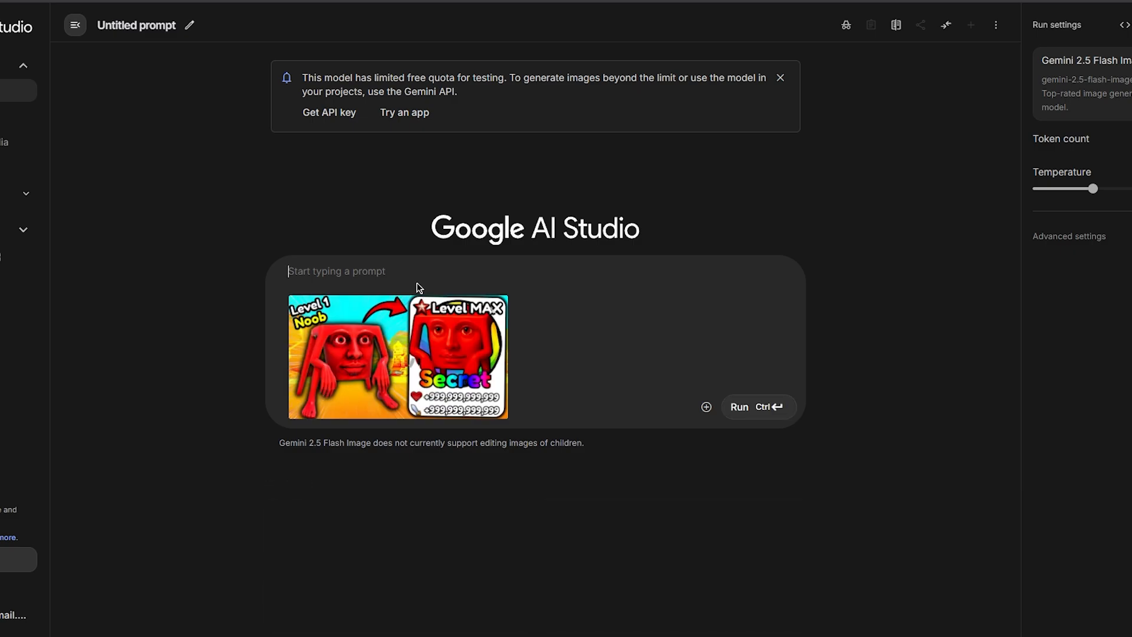
- Write and run the prompt "Extract the card on the right of the image. Return an image without background."
text(Ext)
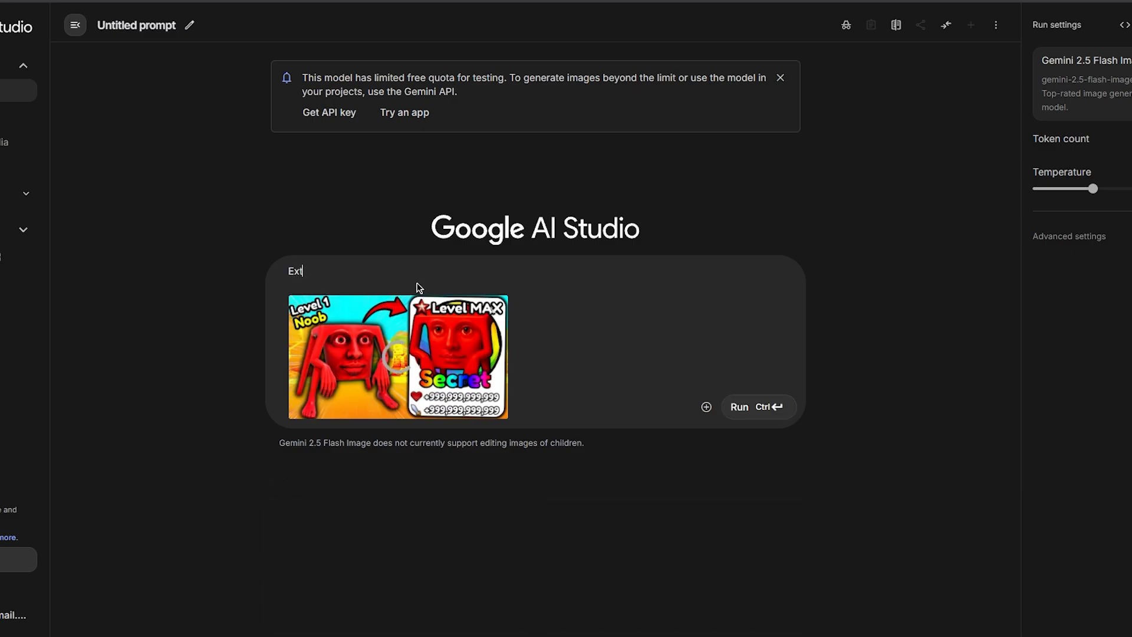
text(ract the card on the right of th)
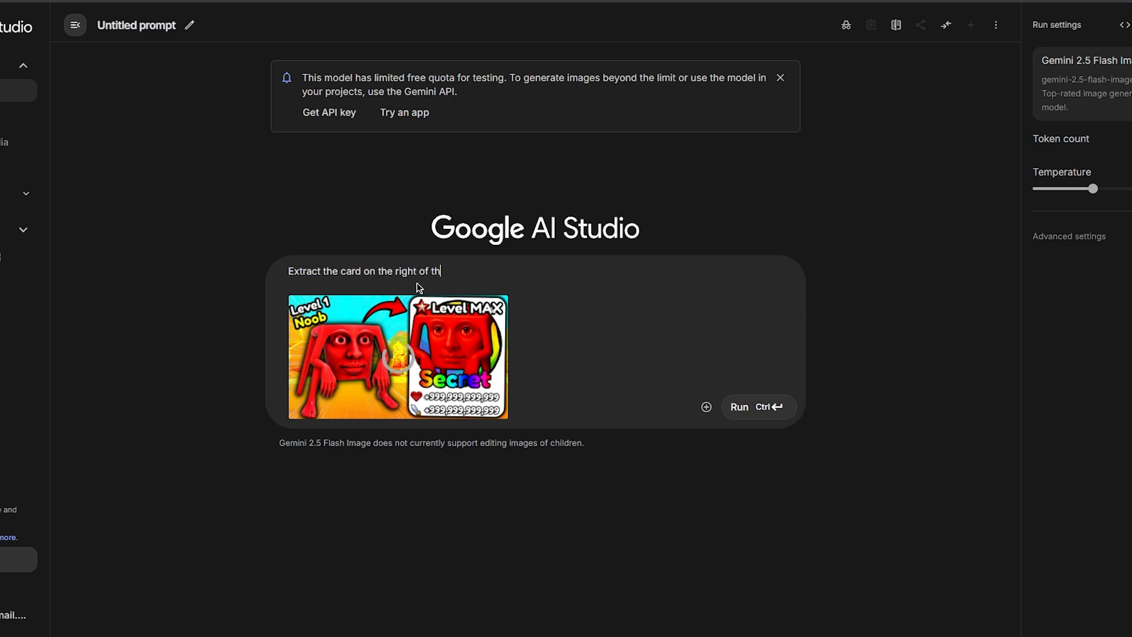
text(e image. Place it i)
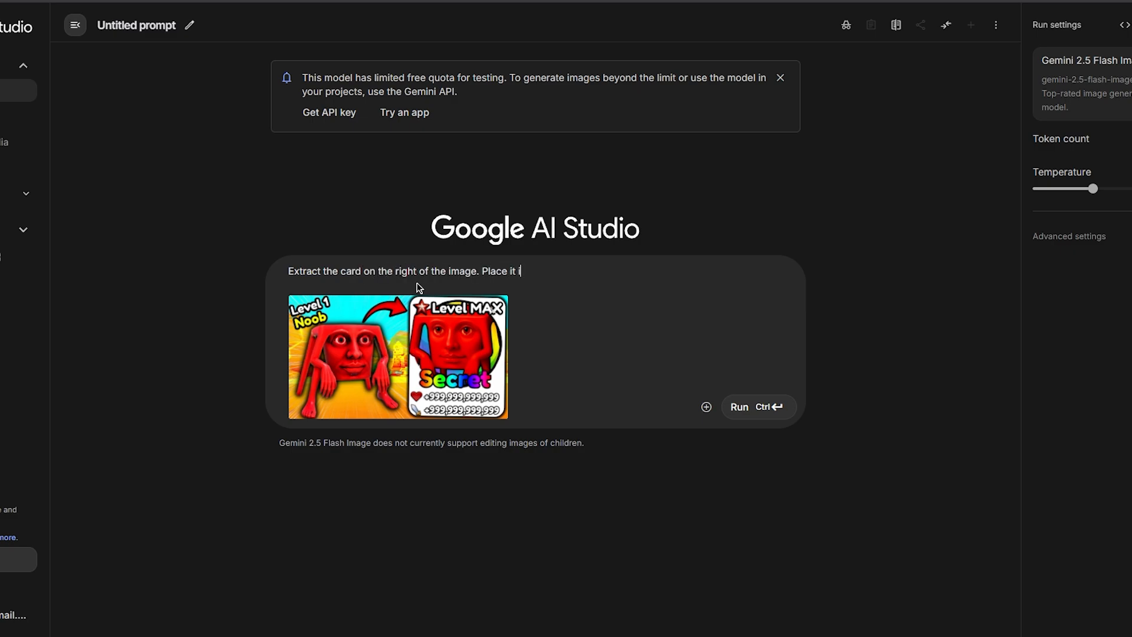
text(nsid)
key(BackSpace)
key(BackSpace)
key(BackSpace)
text(without background.)
text(turn an image w)
text(it)
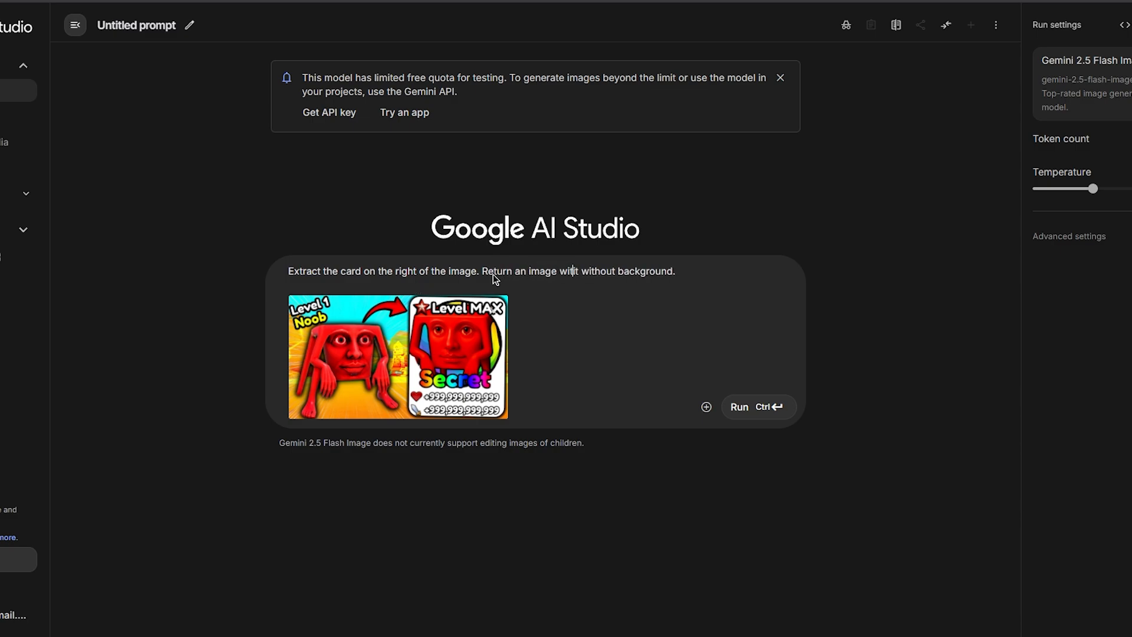
drag(571, 277, 583, 278)
key(BackSpace)
click(758, 406)
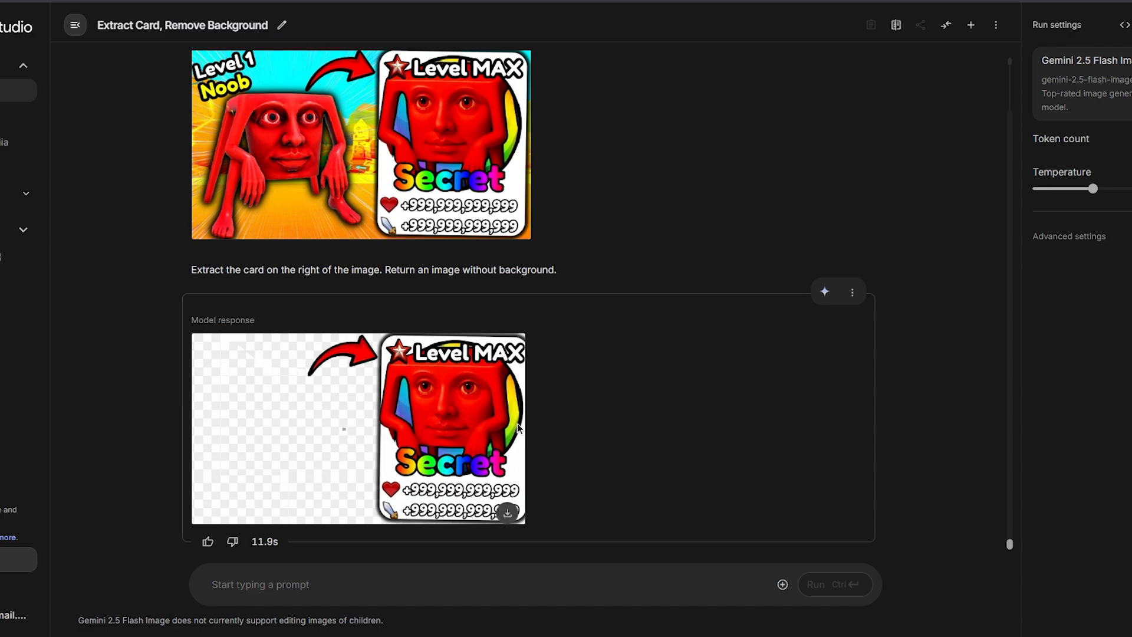
- Inspect the generated card image at enlarged size, including its upper part, and close the preview
click(508, 513)
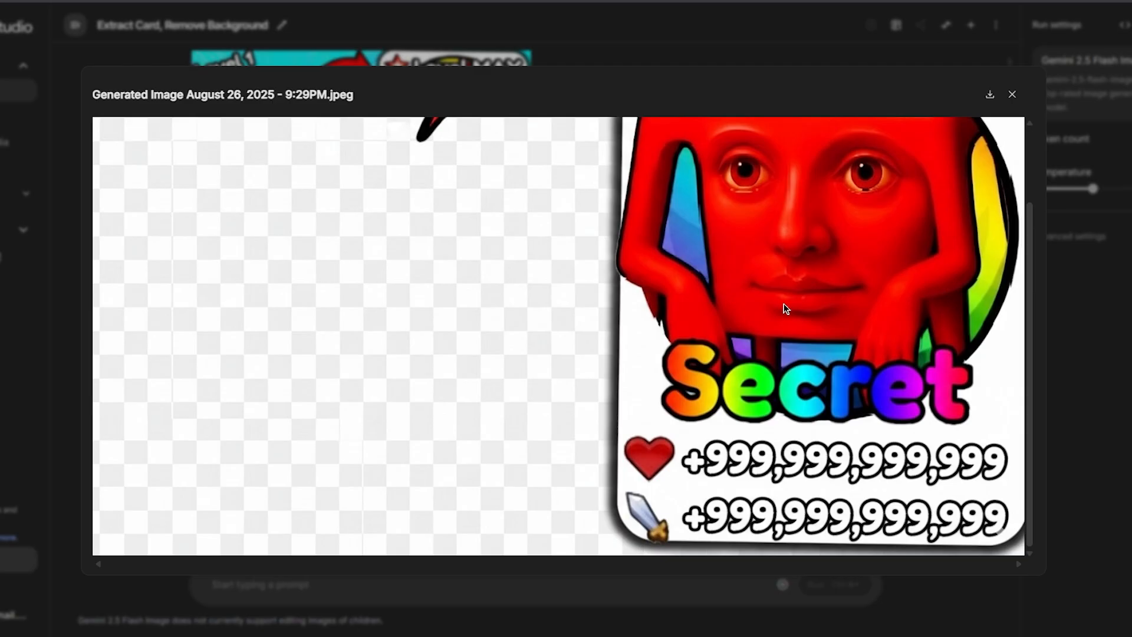
scroll(783, 305, up, 2)
key(Escape)
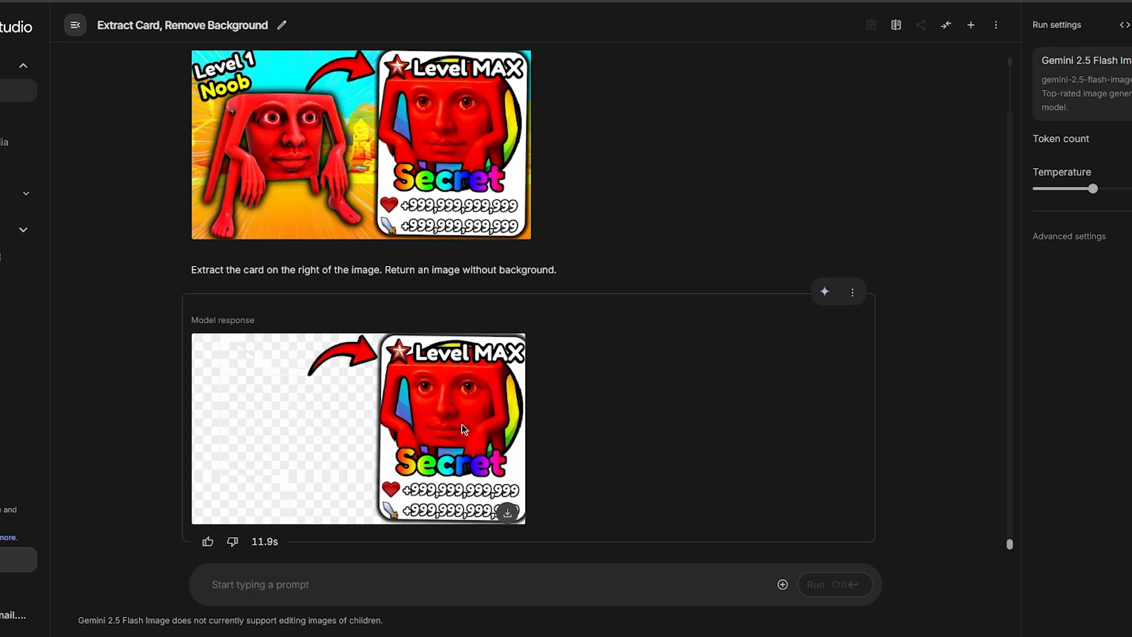
- Write and run the follow-up prompt "Make sure that only the card is returned. Make sure it's not cut on any side. And remove the arrow"
click(303, 582)
text(Make sure )
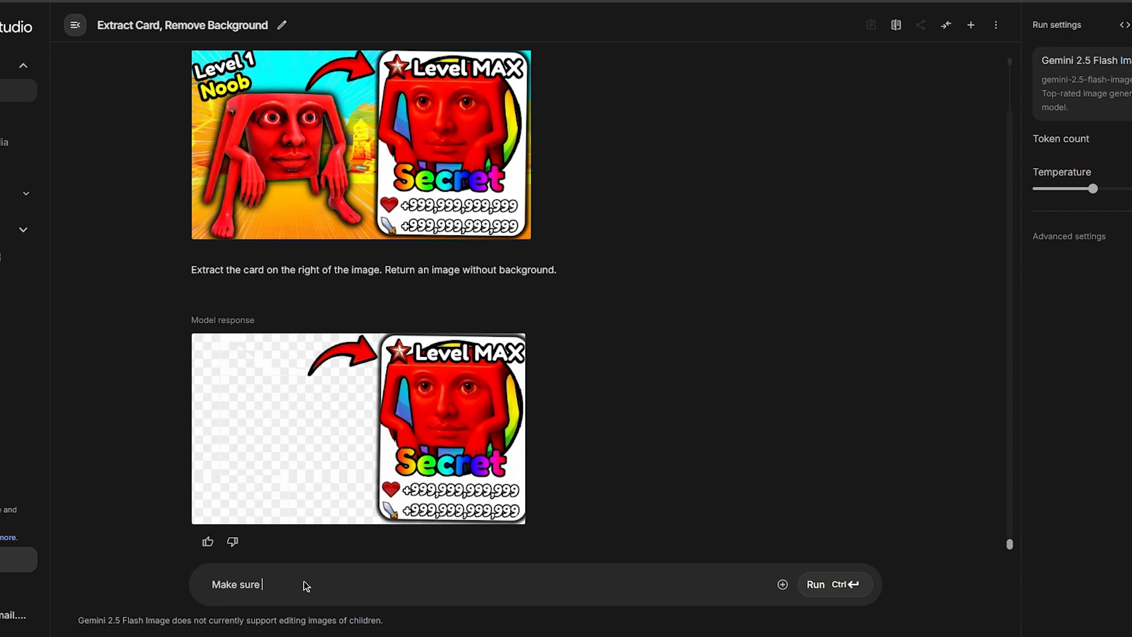
text(that only the card is returned. M)
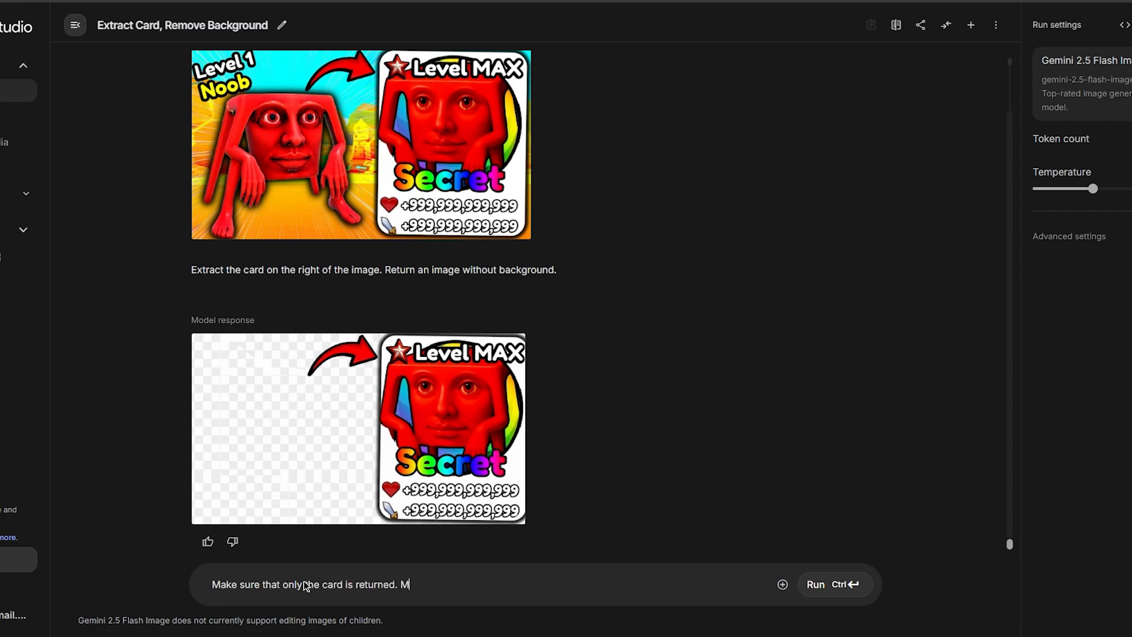
text(ake sure it's not cut on )
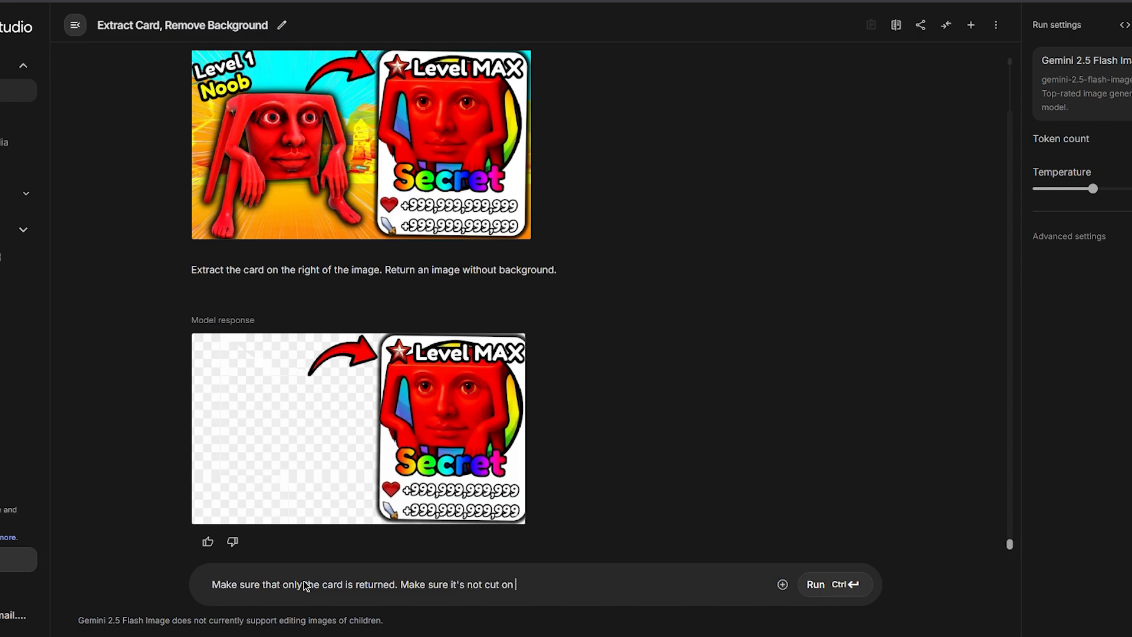
text(any side. And remvoe the)
key(BackSpace)
key(BackSpace)
key(BackSpace)
key(BackSpace)
key(BackSpace)
key(BackSpace)
key(BackSpace)
text(ov)
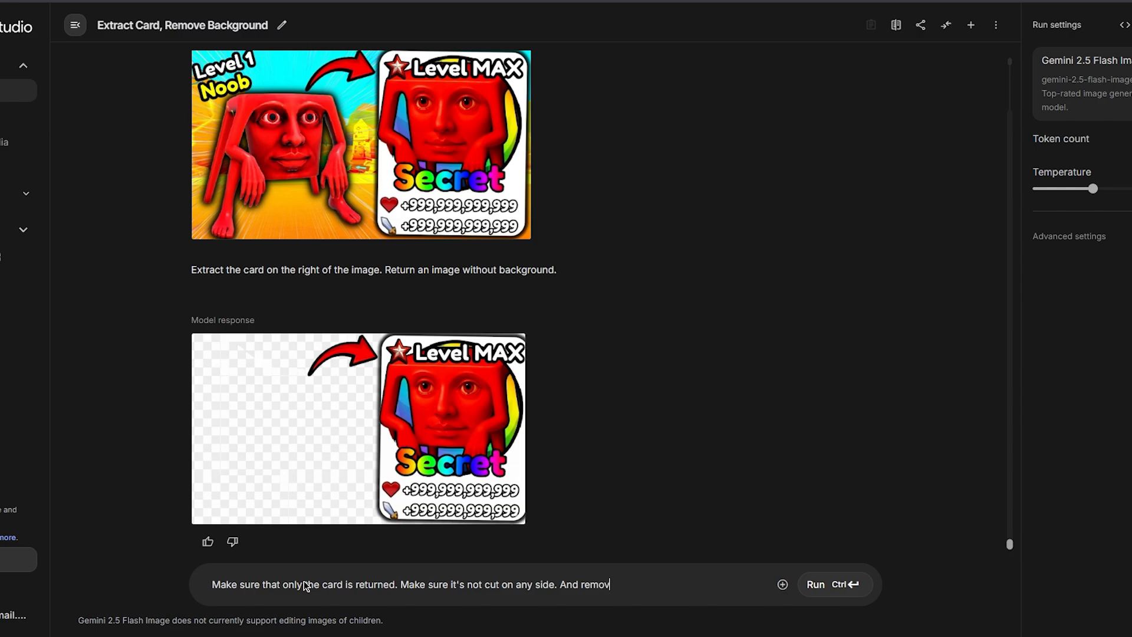
text(e the arrow)
key(Return)
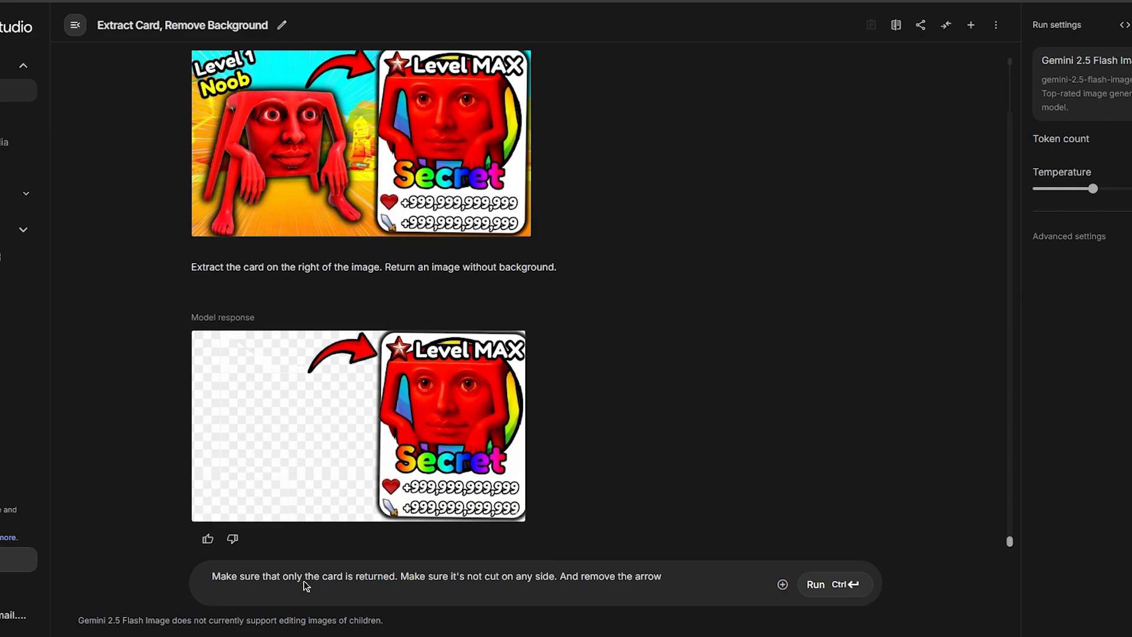
key(ctrl+Return)
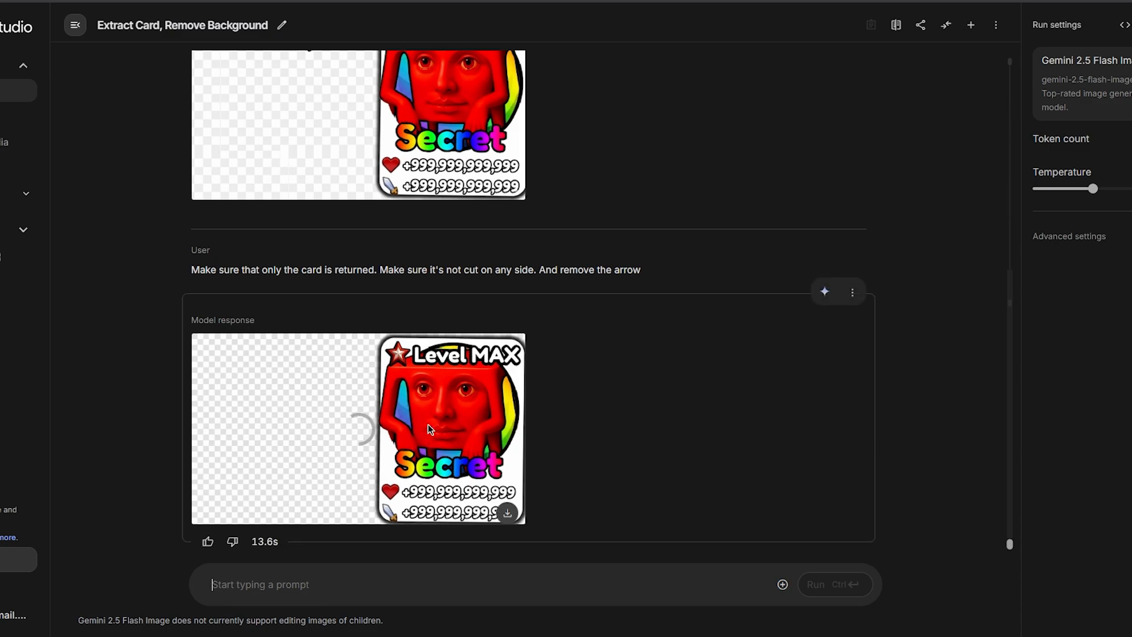
- Compare the regenerated card with the earlier images in the conversation and save it as a JPEG file
scroll(382, 413, up, 6)
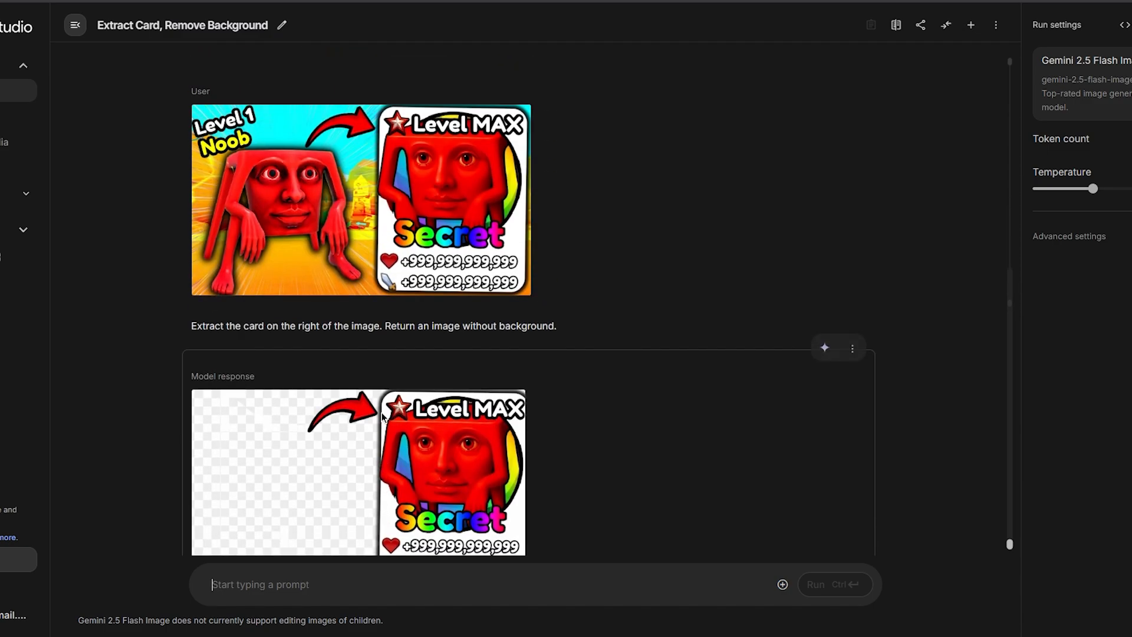
scroll(382, 413, down, 6)
click(506, 513)
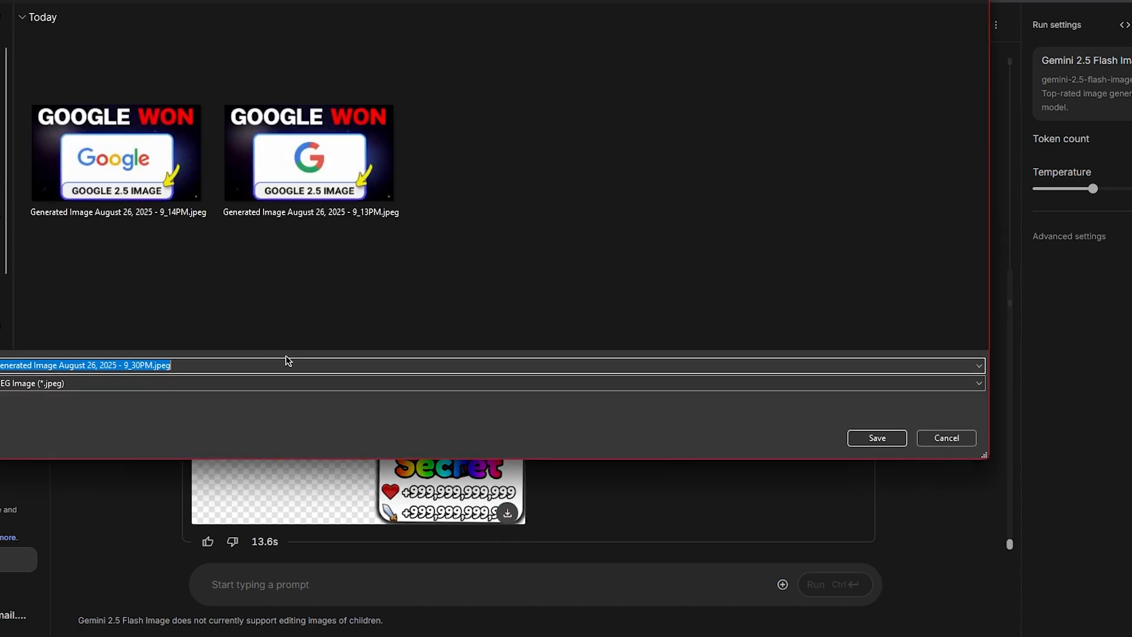
click(866, 432)
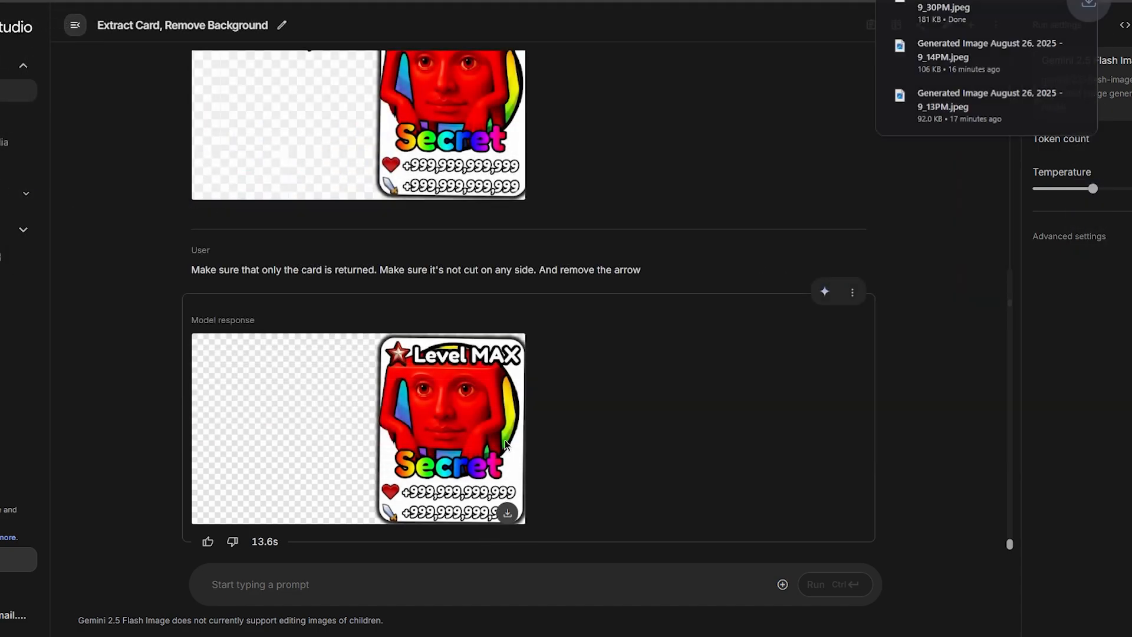
- Copy the original Level 1 Noob thumbnail from the conversation and paste it into a new chat prompt
scroll(212, 176, up, 5)
click(484, 236)
right_click(483, 237)
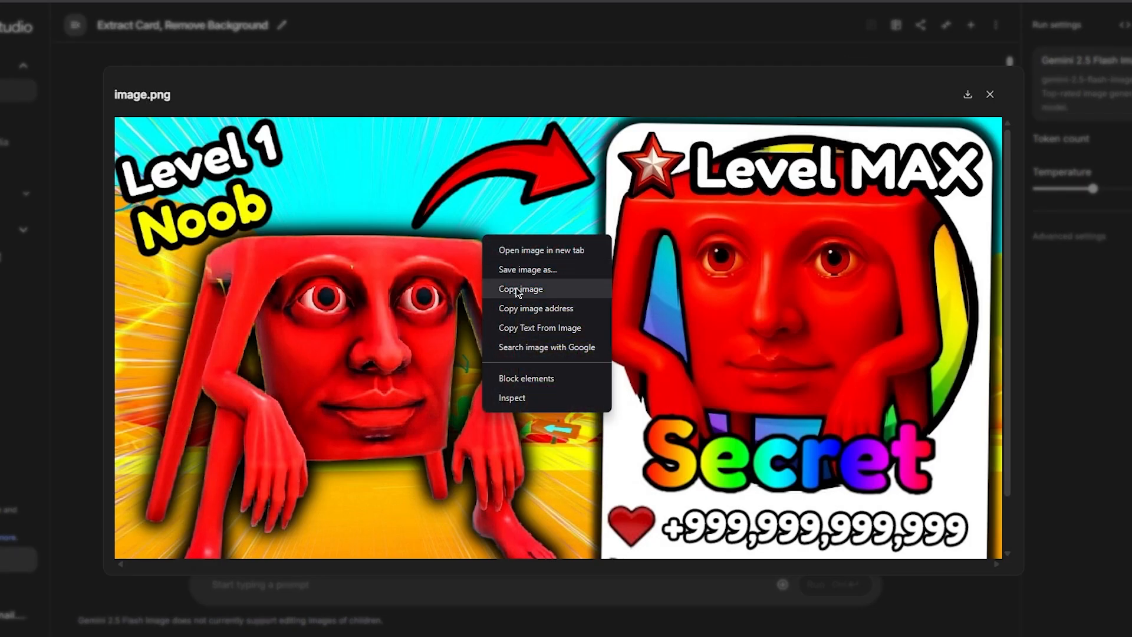
click(513, 288)
click(395, 57)
click(9, 91)
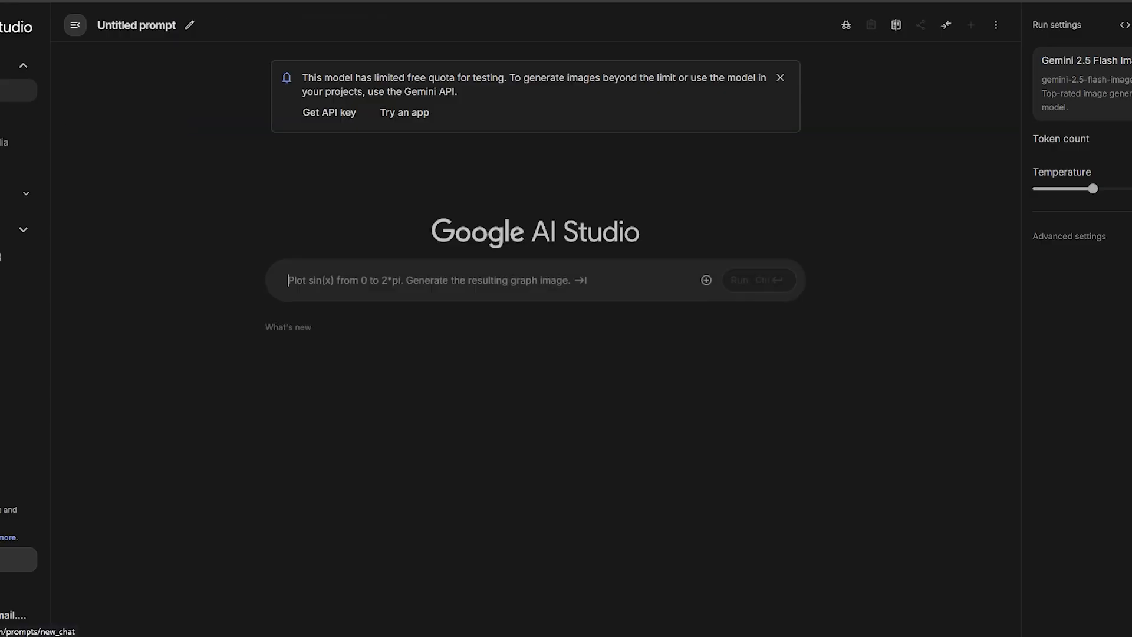
click(12, 142)
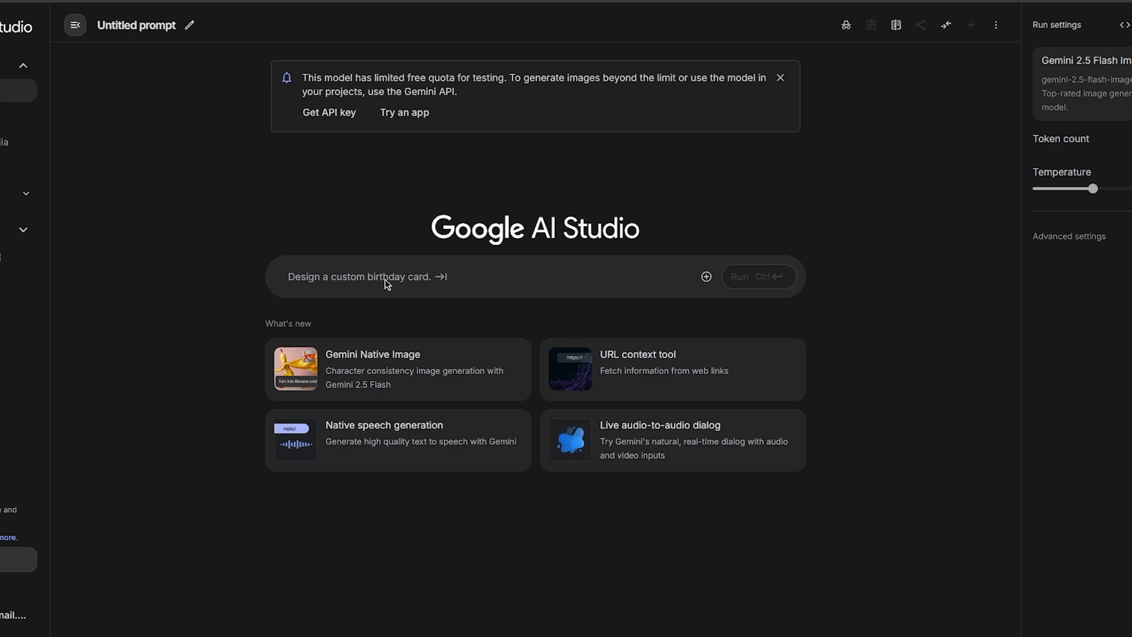
key(ctrl+v)
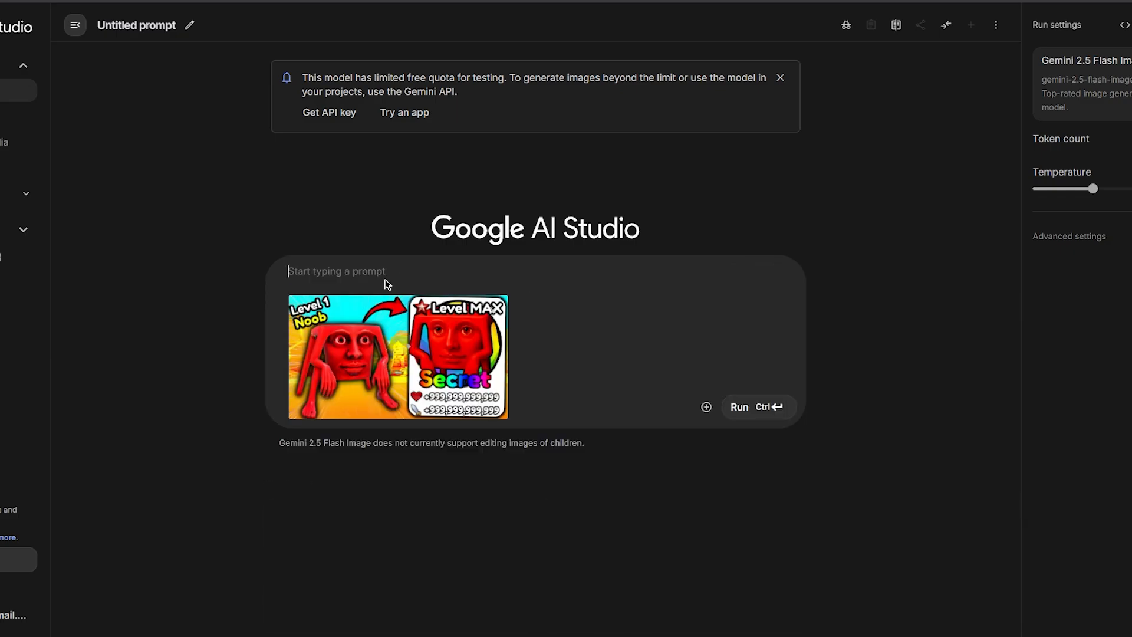
- Write the prompt "Remove everything not associated with the background. I want you to imagine and fill in the background. Return the imagined background to me."
text(Remove everything not associate)
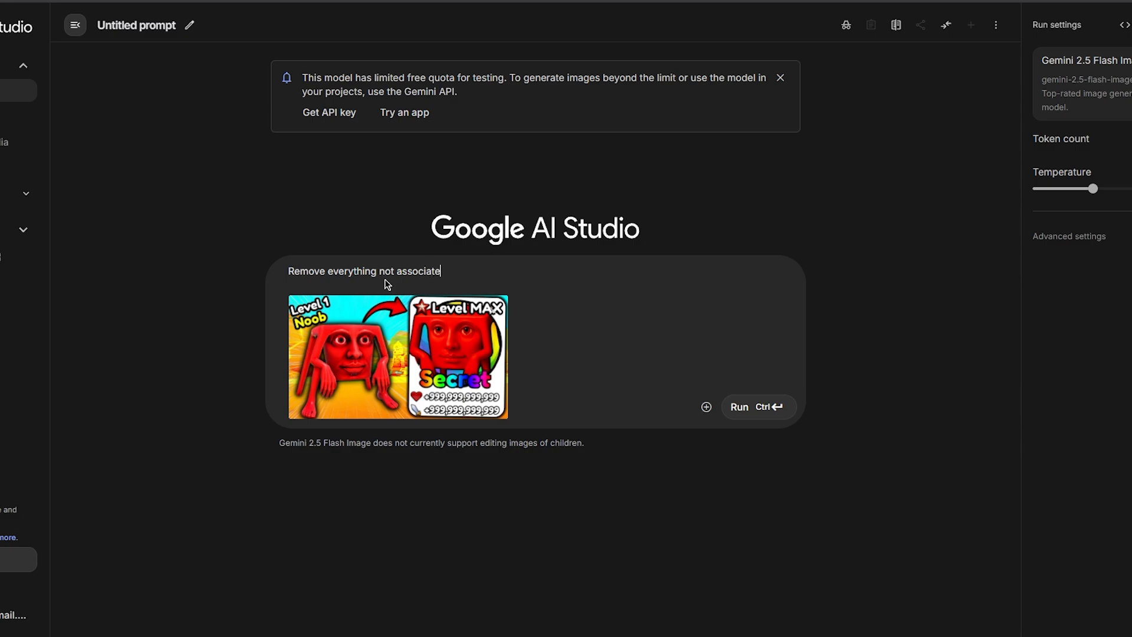
text(d with the background. I want you )
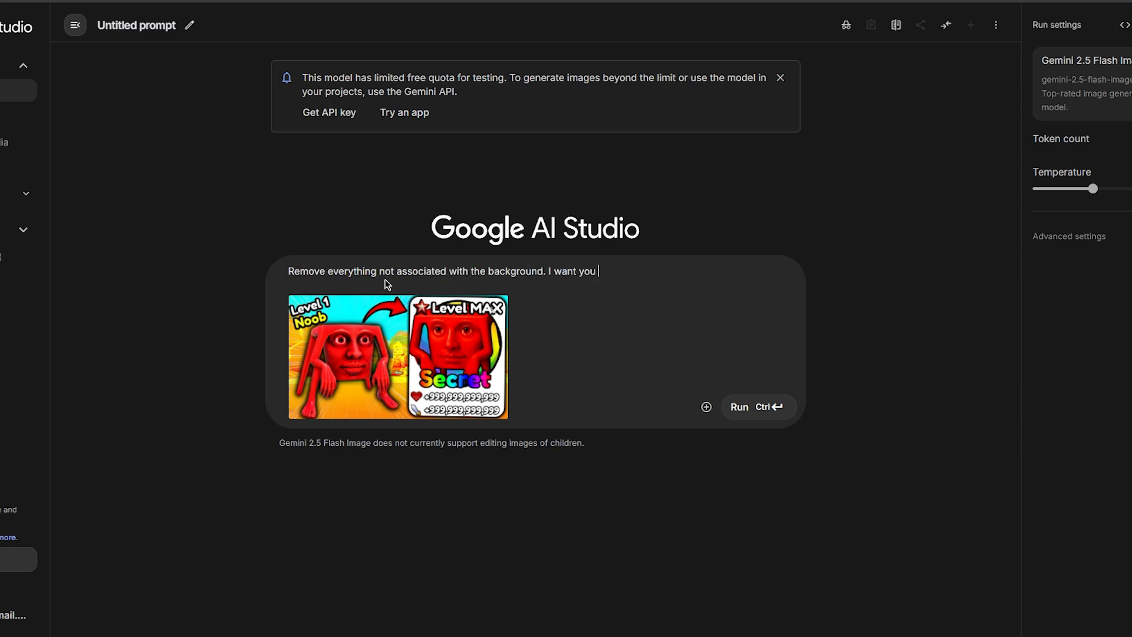
text(to imagine and fill in the ba)
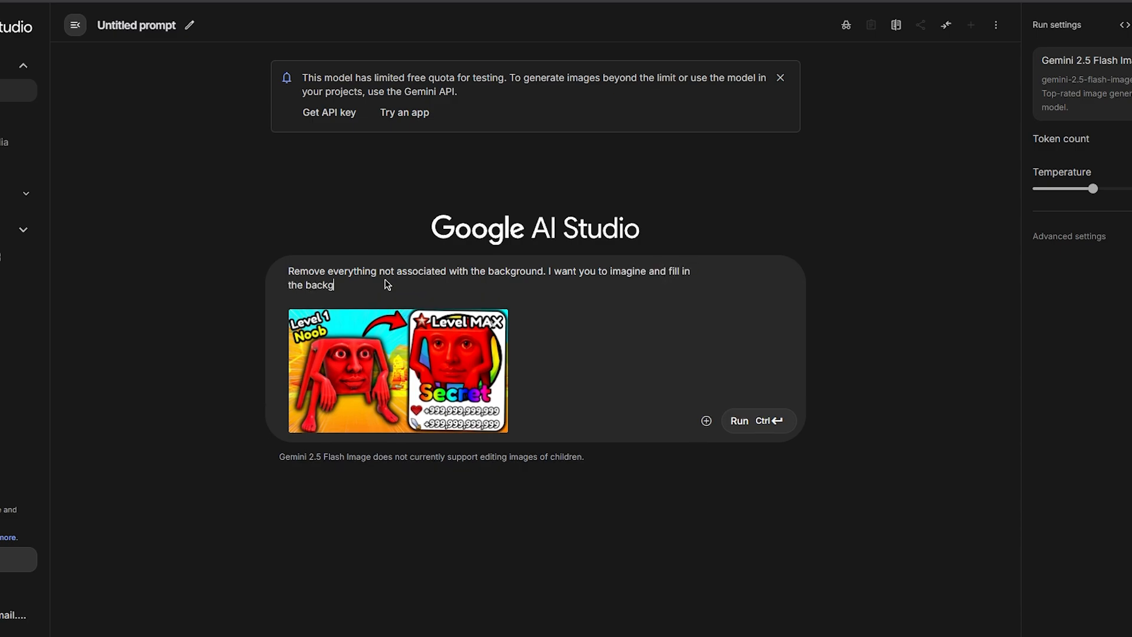
text(ckground. Return the imagined bacgk)
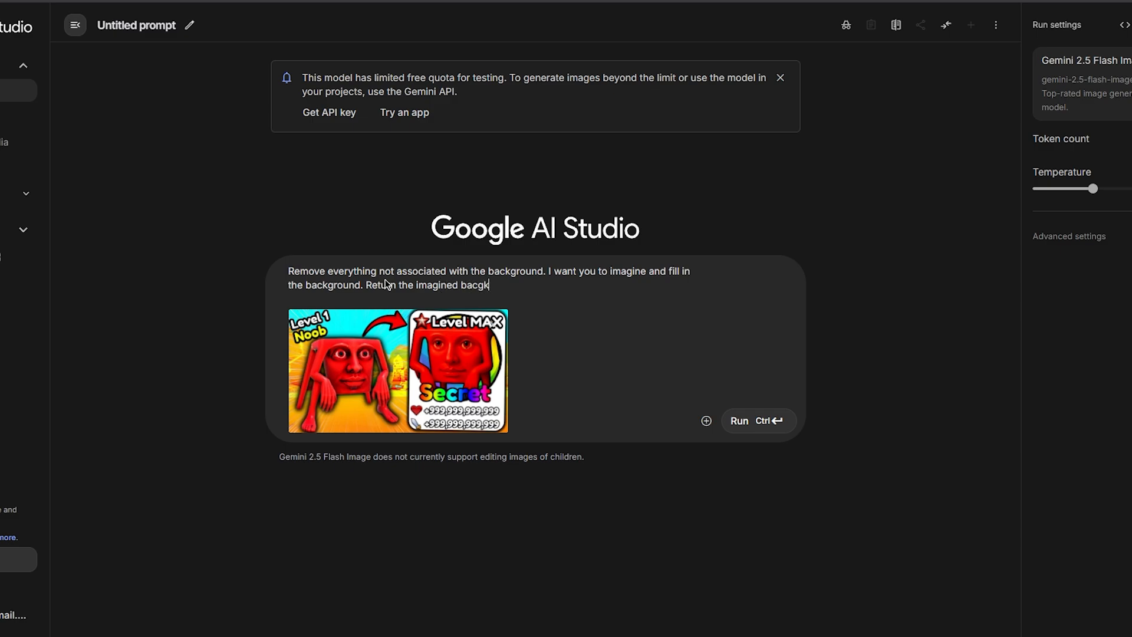
key(BackSpace)
key(BackSpace)
text(kground to me.)
- Add "Topic is related to Roblox" as a separate paragraph of the prompt and run it
key(Return)
key(Return)
text(Topic is real)
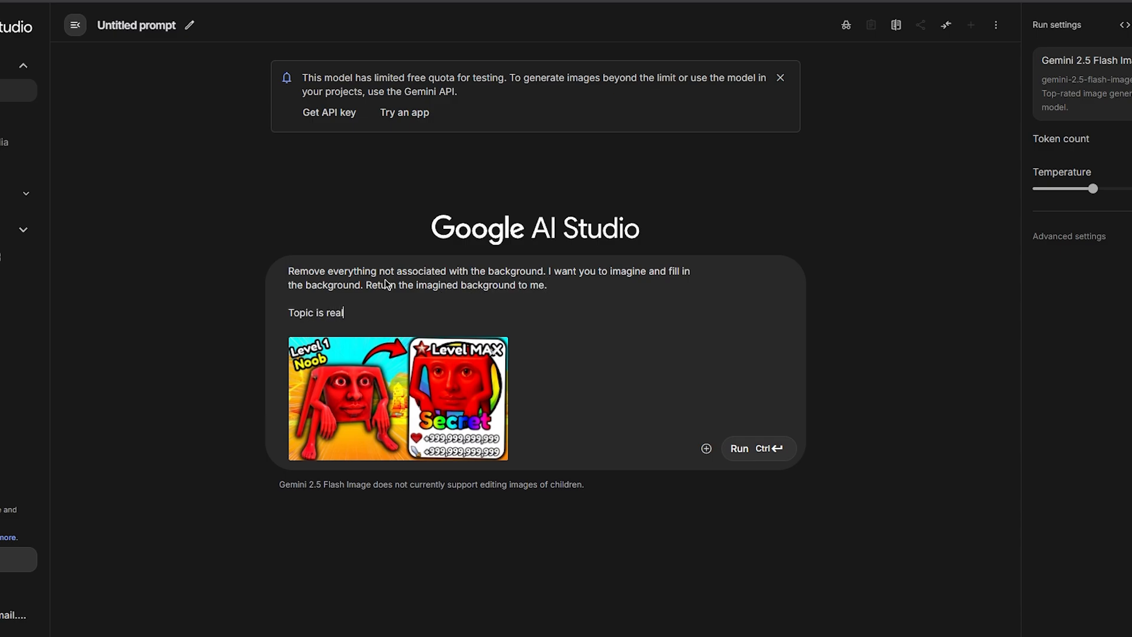
text(ted to Roblox)
key(Return)
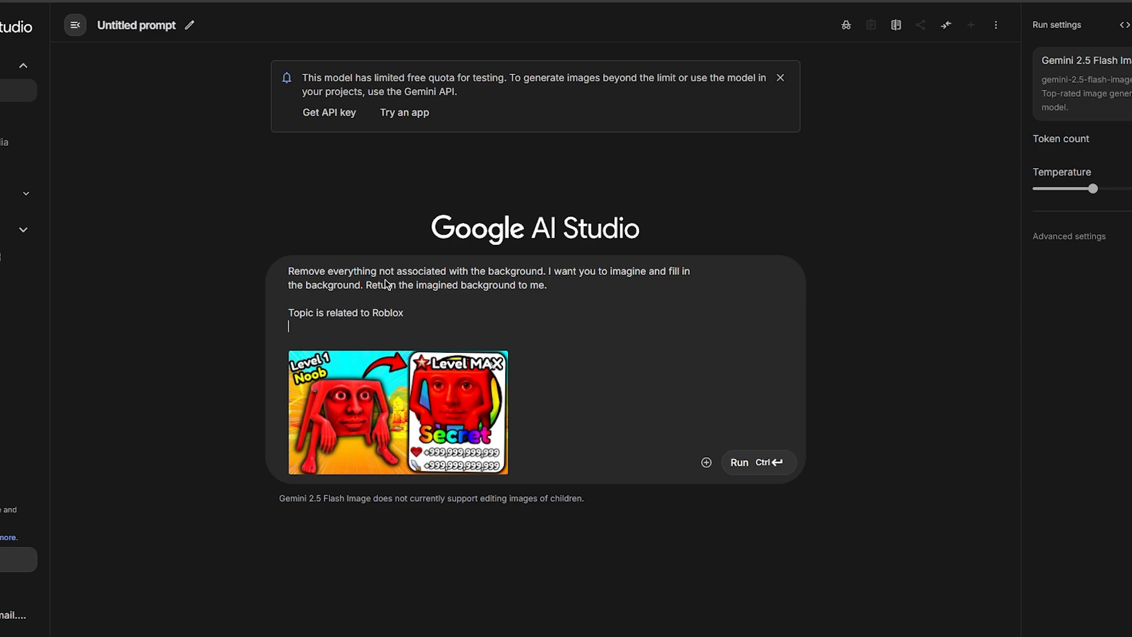
key(ctrl+Return)
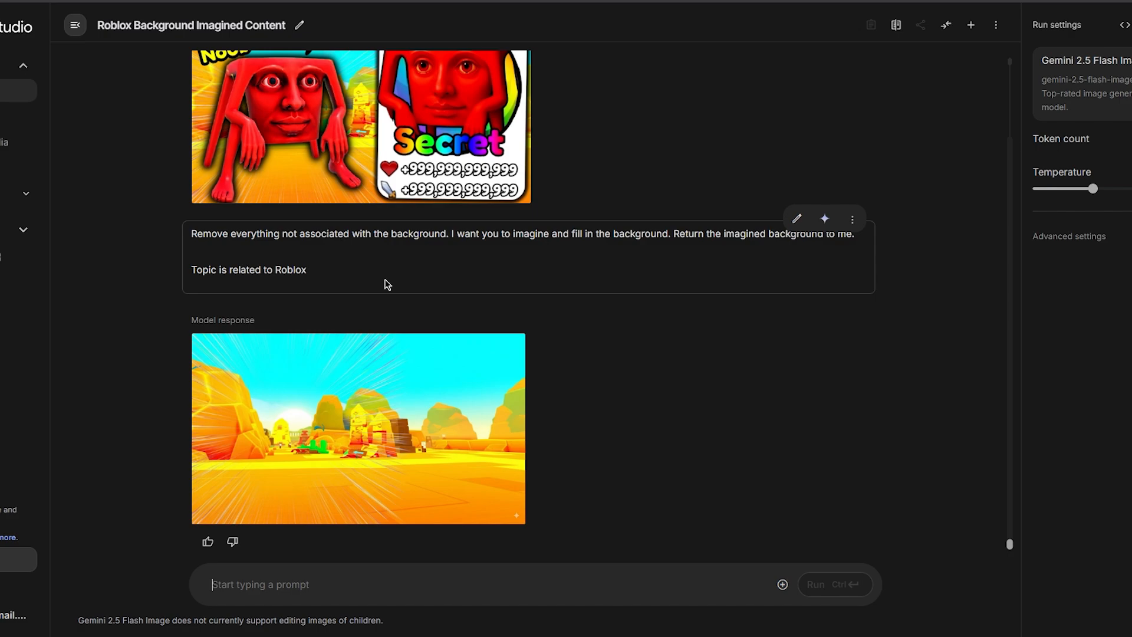
- Write and run the follow-up prompt "Remove the special effects. Add contrast, nice colors and make the image pop."
text(Remove the )
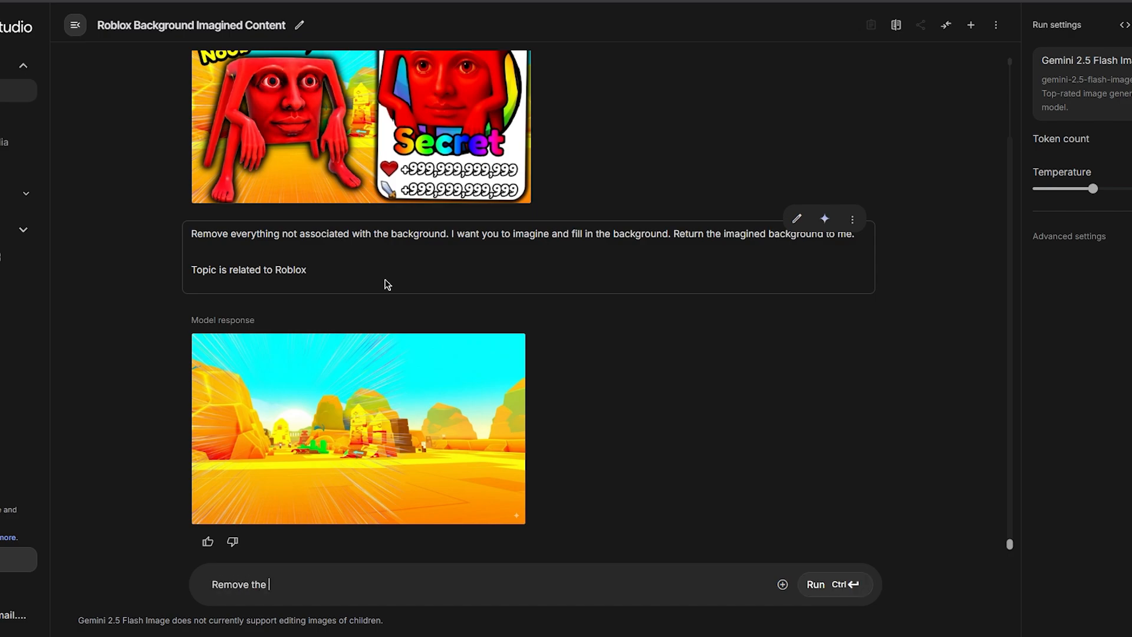
text(special effects. Add contrast, nice c)
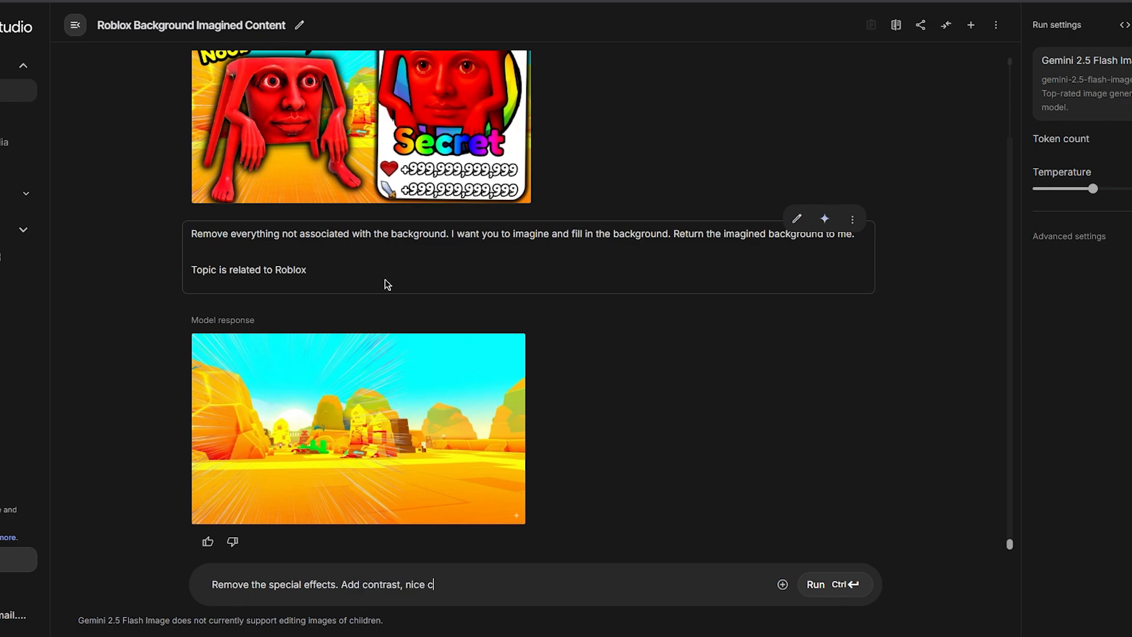
text(olors and make the image pop.)
key(Return)
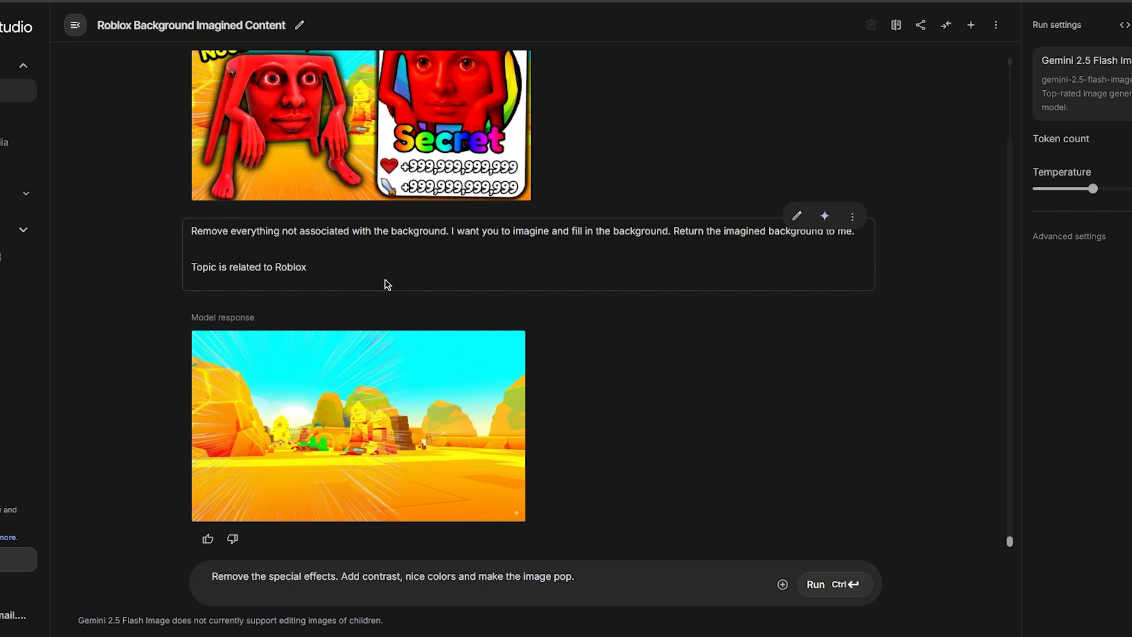
key(ctrl+Return)
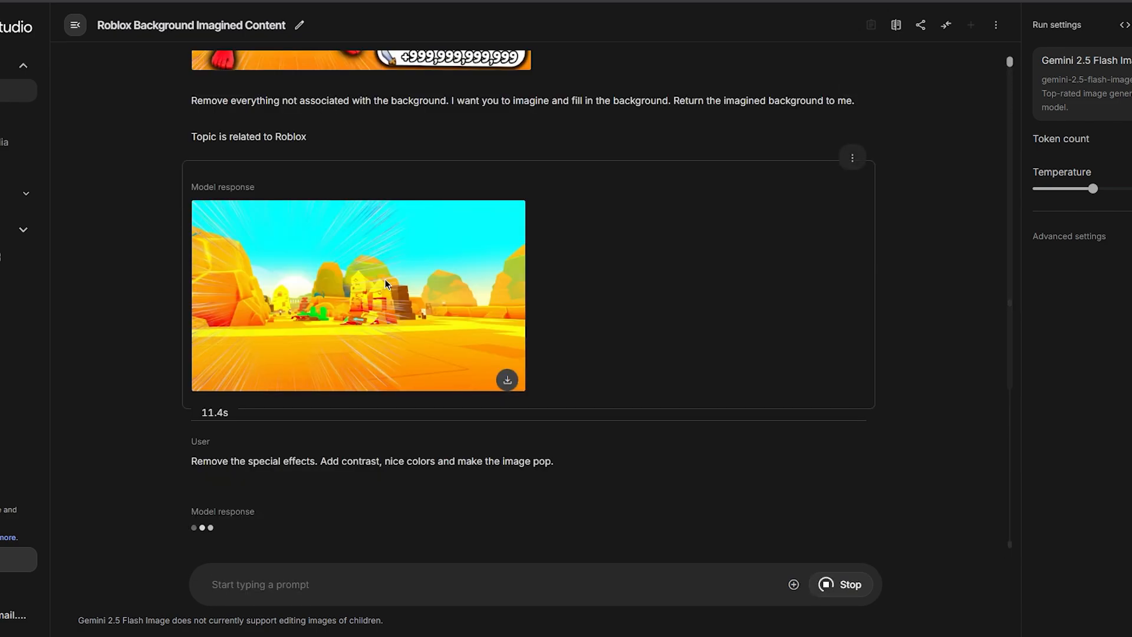
- Compare the first generated background, viewed enlarged, with the revised one and save the revised image as a JPEG file
click(385, 282)
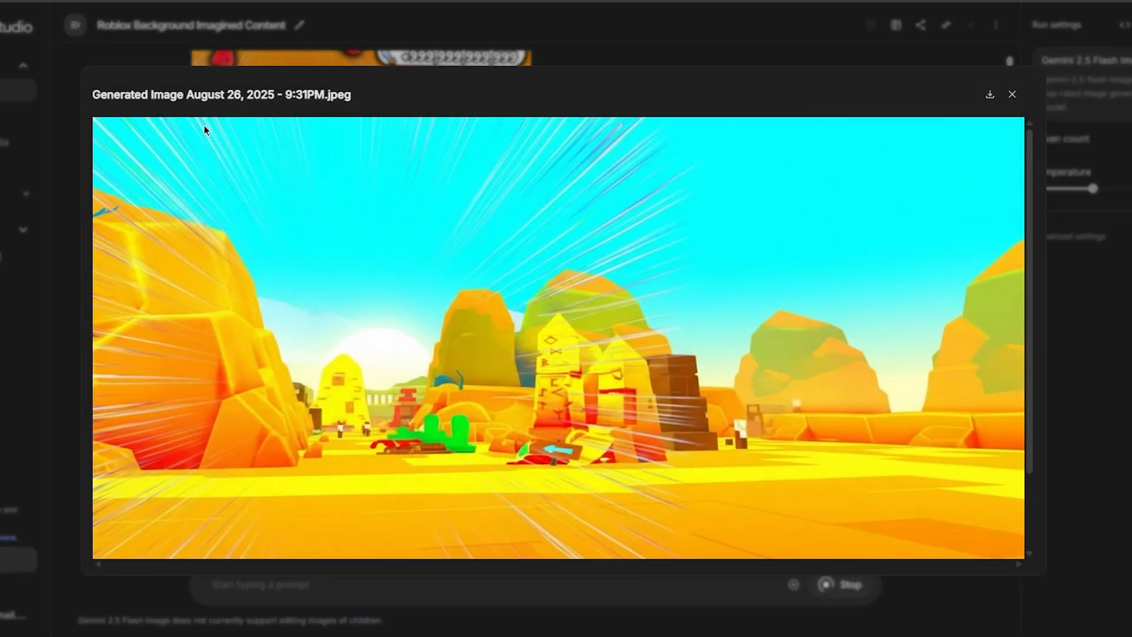
key(Escape)
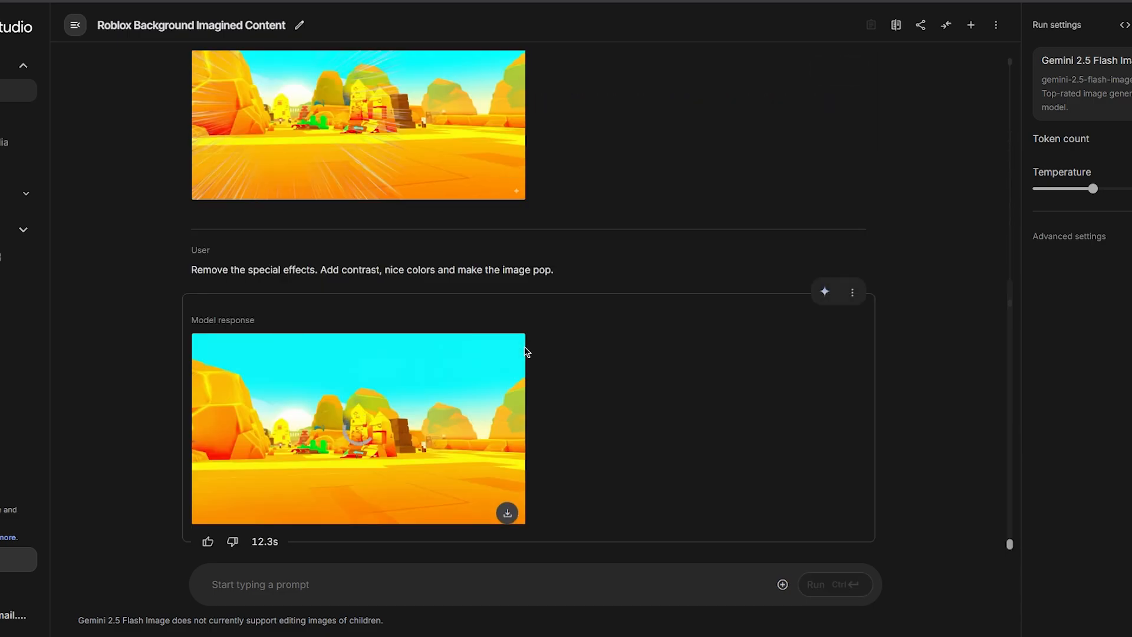
scroll(413, 394, up, 3)
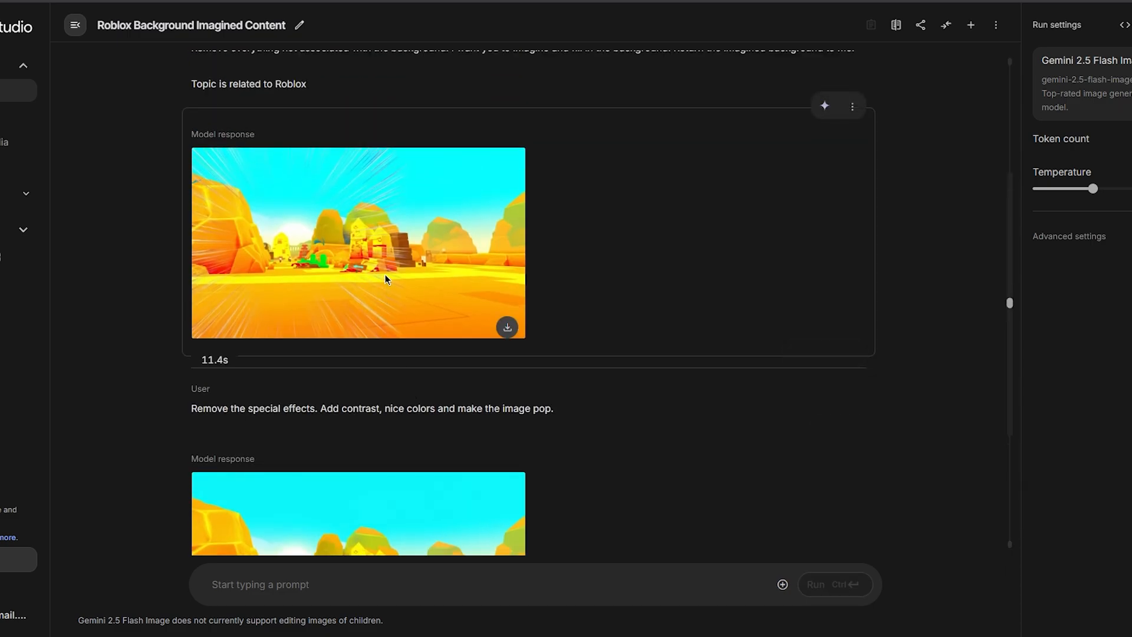
scroll(385, 275, down, 2)
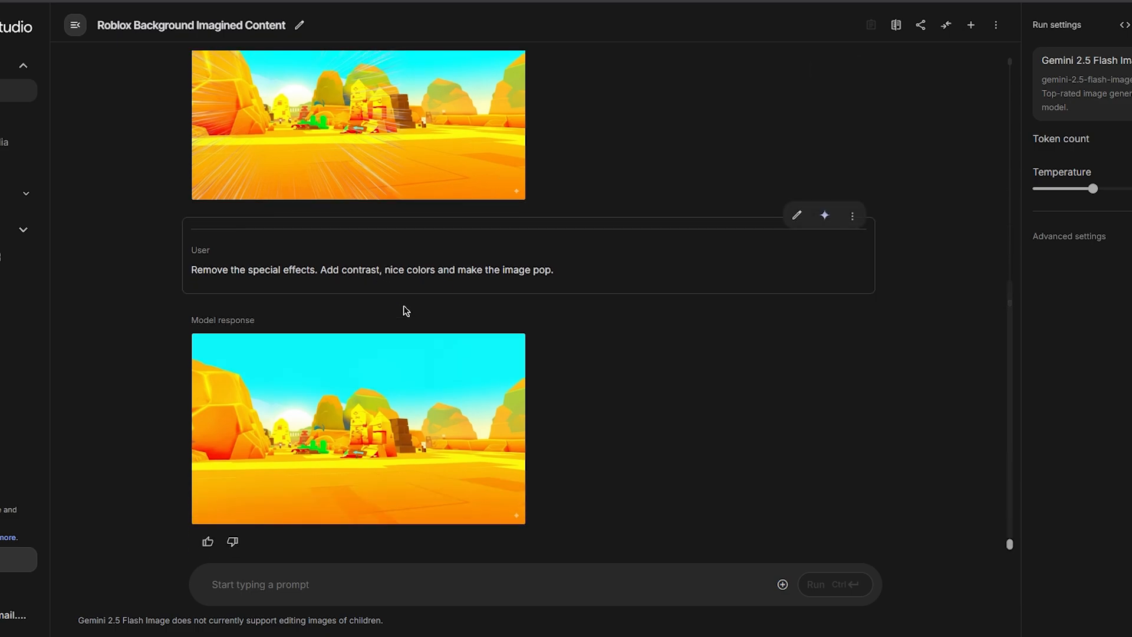
click(507, 514)
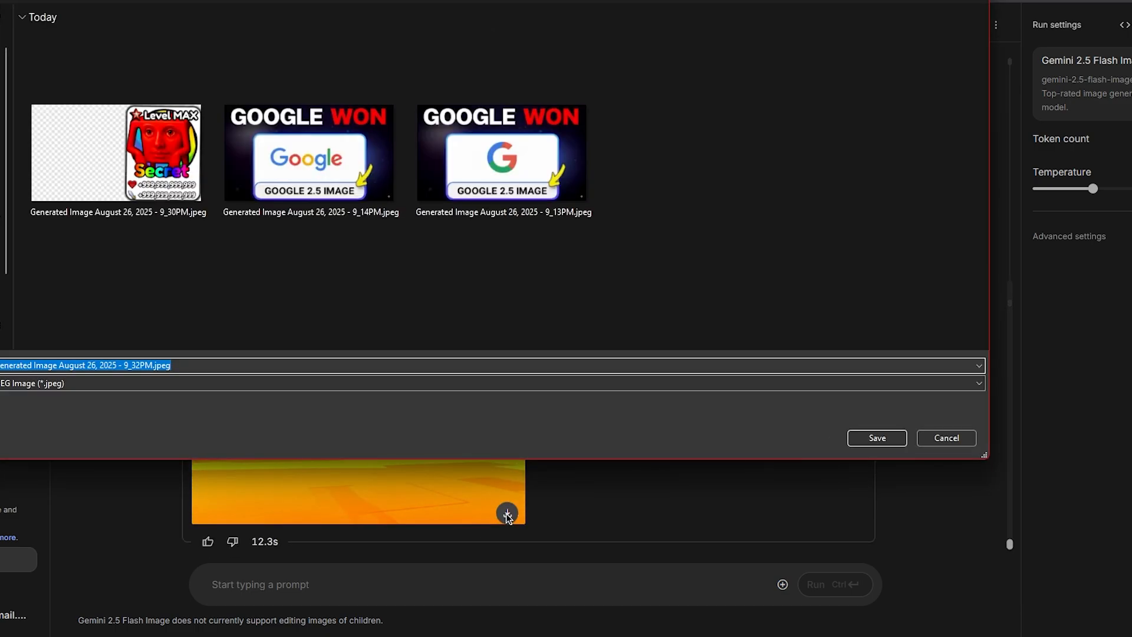
click(866, 436)
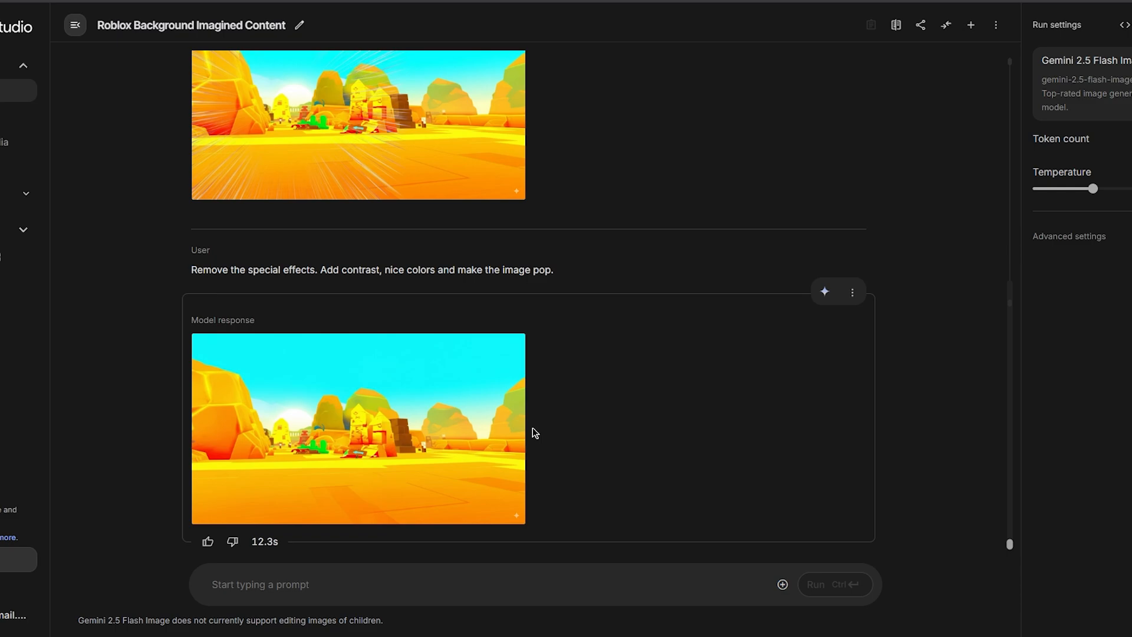
- Start a new prompt with the Gemini Native Image model from the generative media page
mouse_move(444, 355)
click(27, 147)
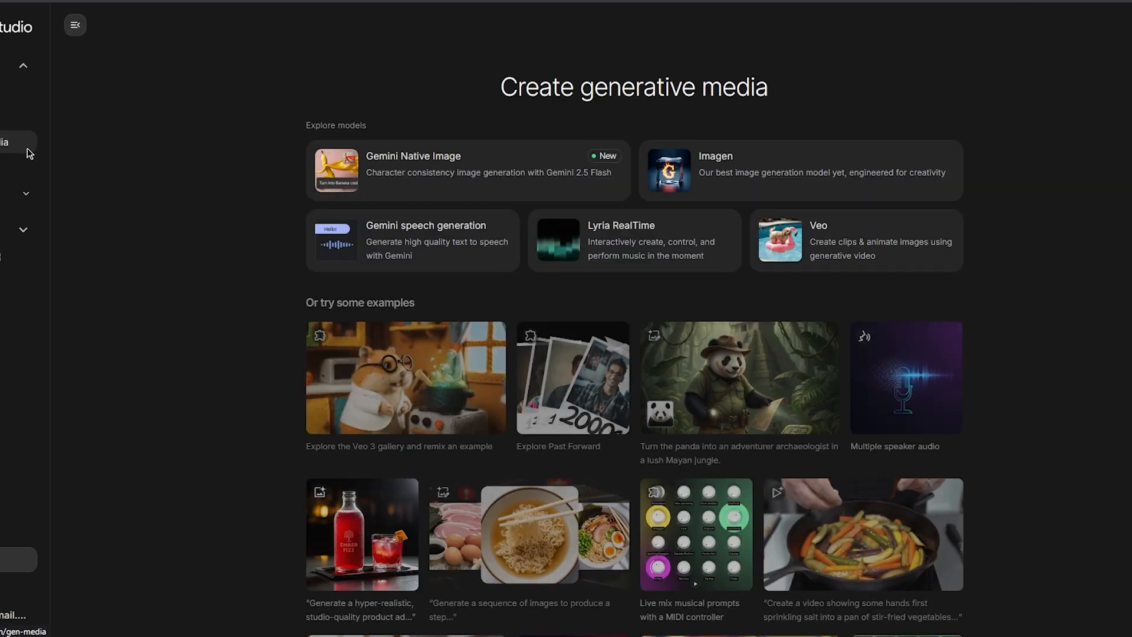
click(335, 185)
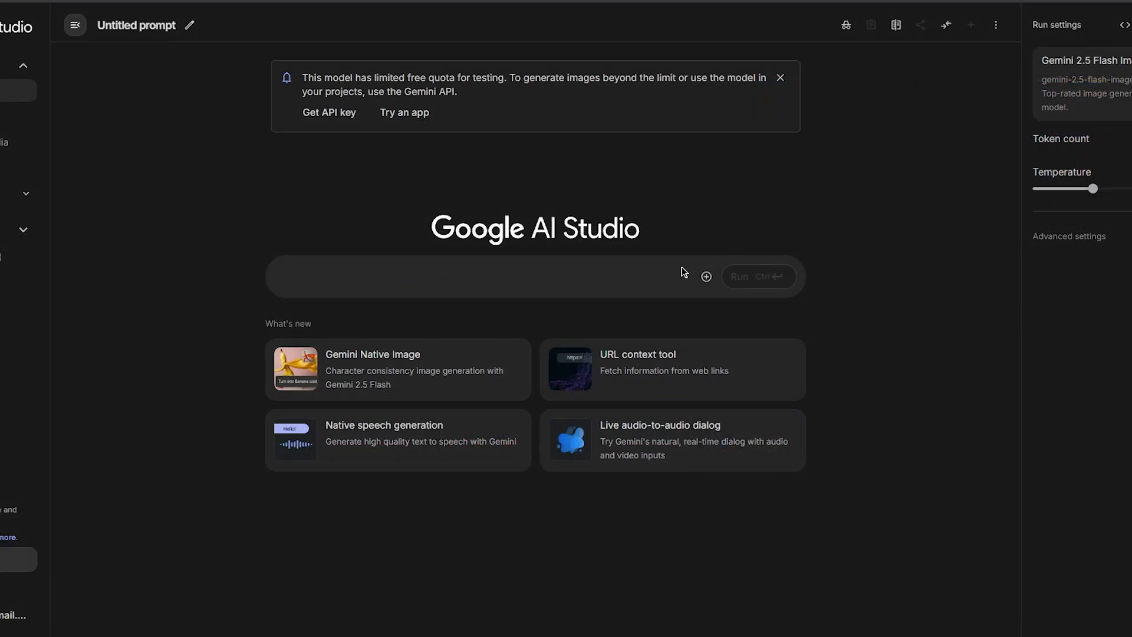
- Examine the options for adding files to the prompt, including the Sample Media gallery
click(712, 282)
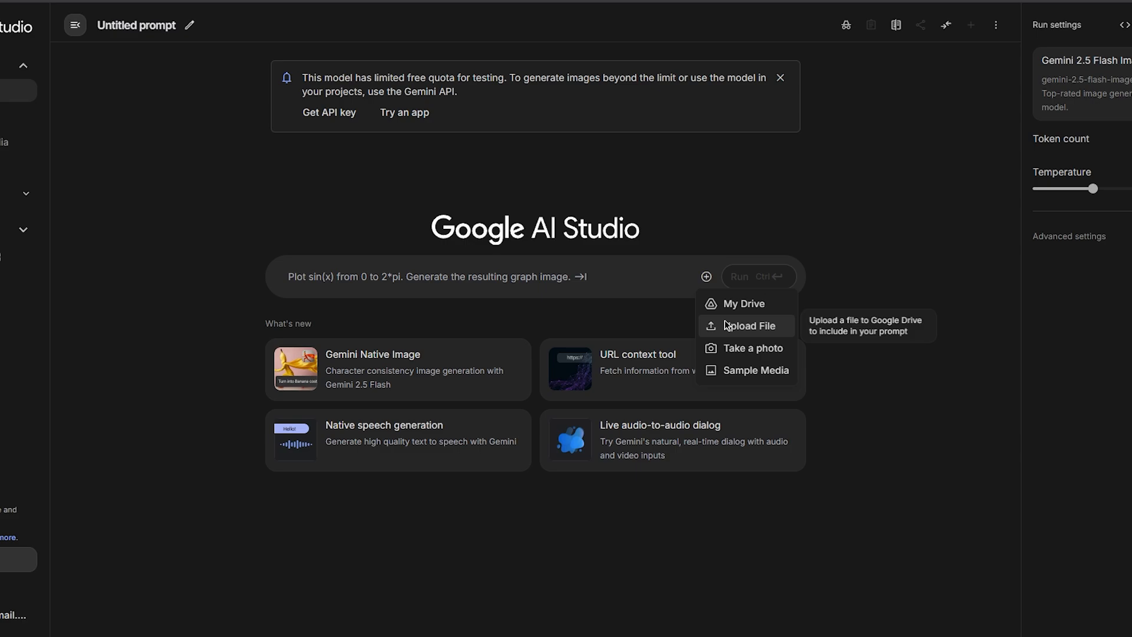
click(742, 364)
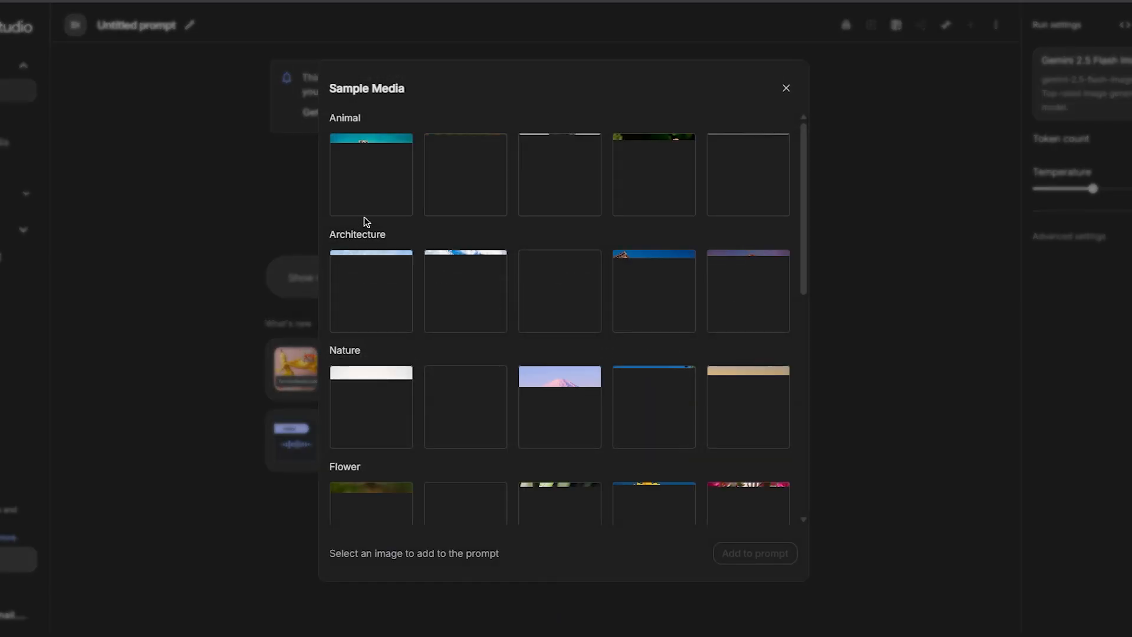
click(785, 89)
click(709, 278)
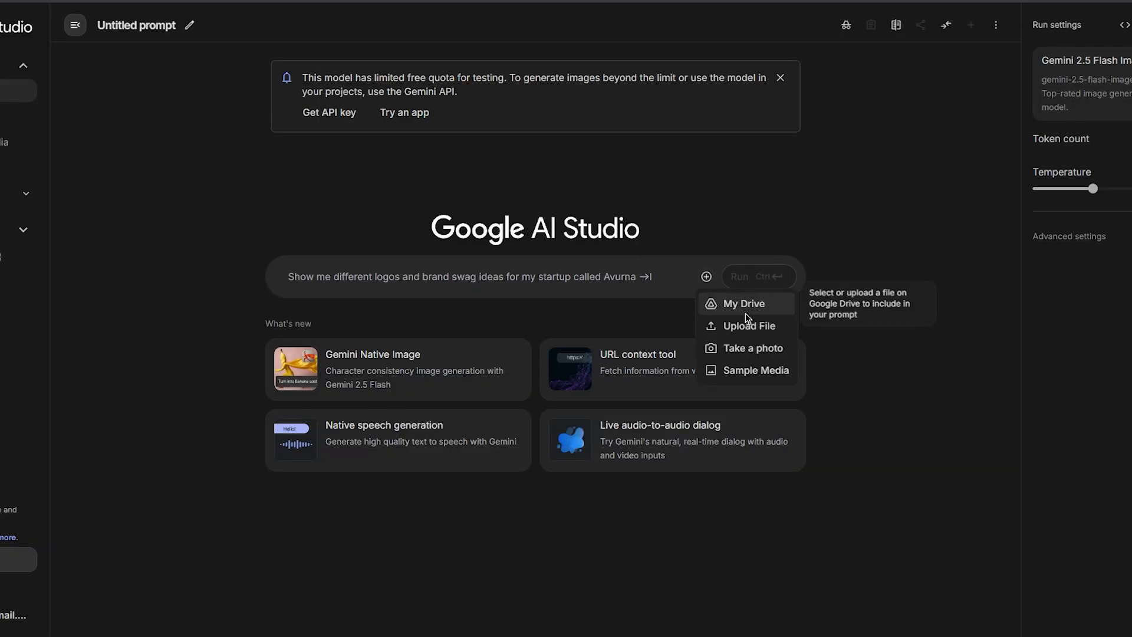
- Open a file upload for the prompt and look through the portrait photos in the FACES folder
click(747, 324)
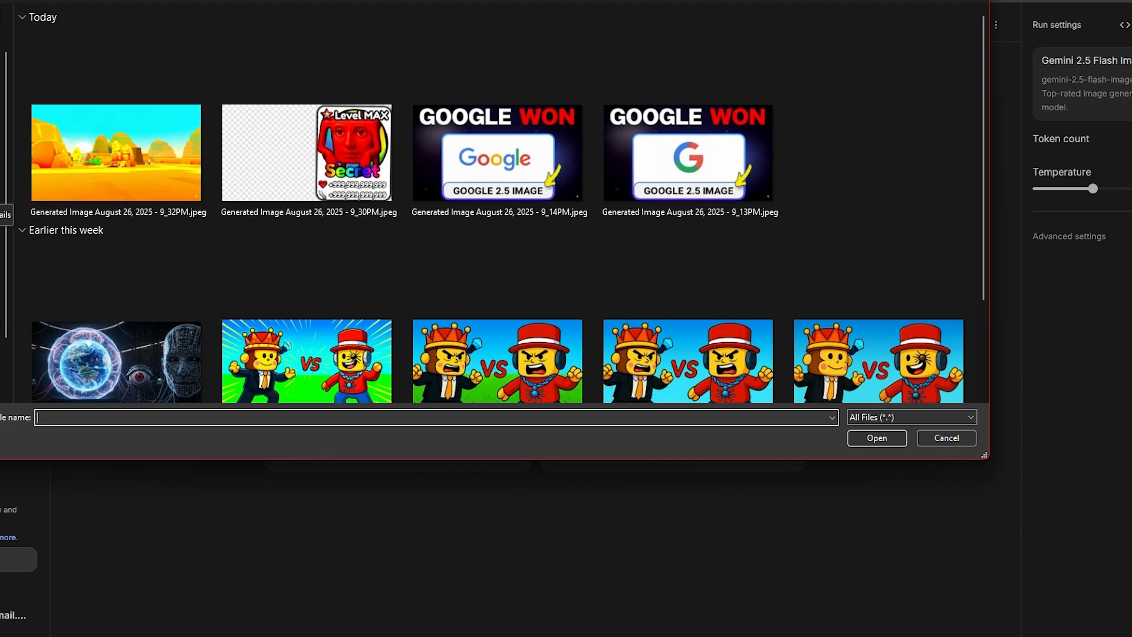
click(3, 148)
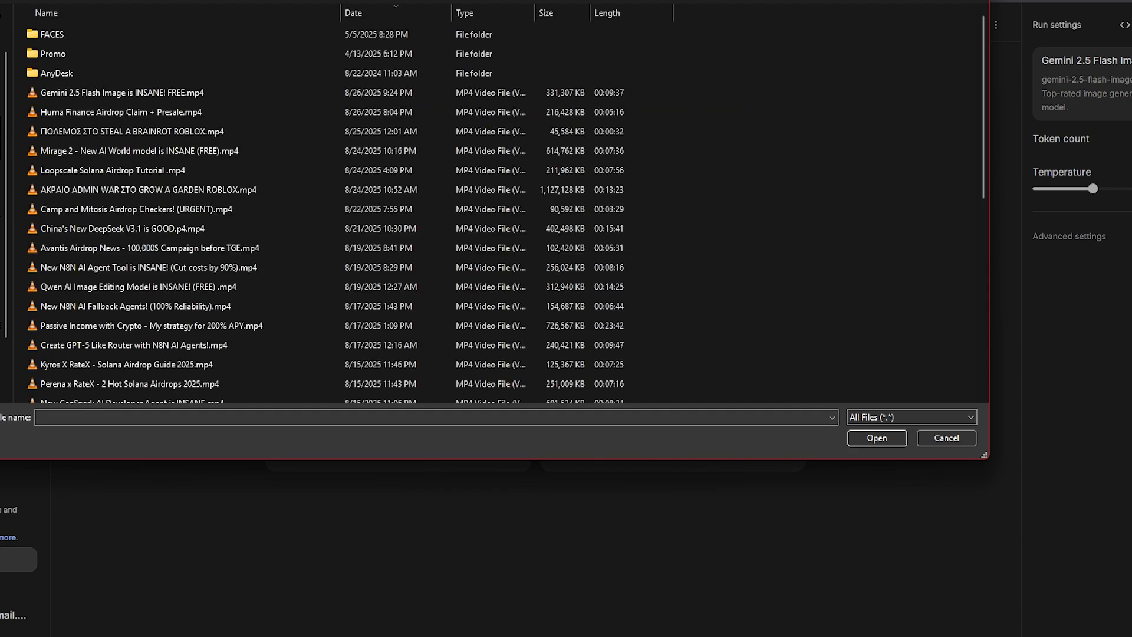
double_click(41, 35)
scroll(646, 176, down, 10)
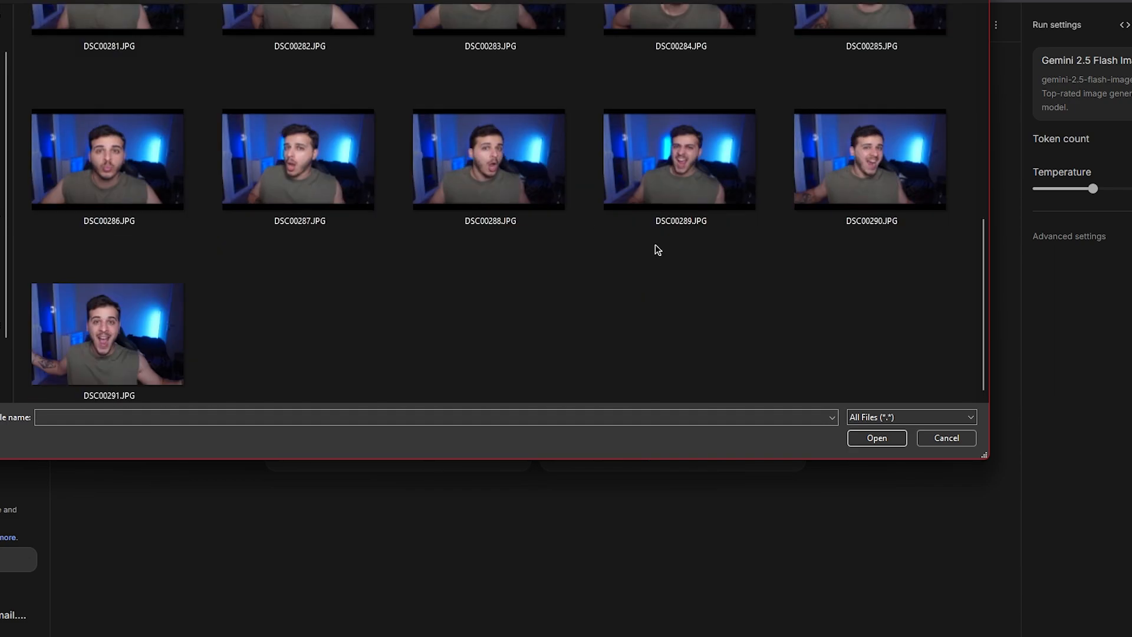
scroll(589, 254, up, 5)
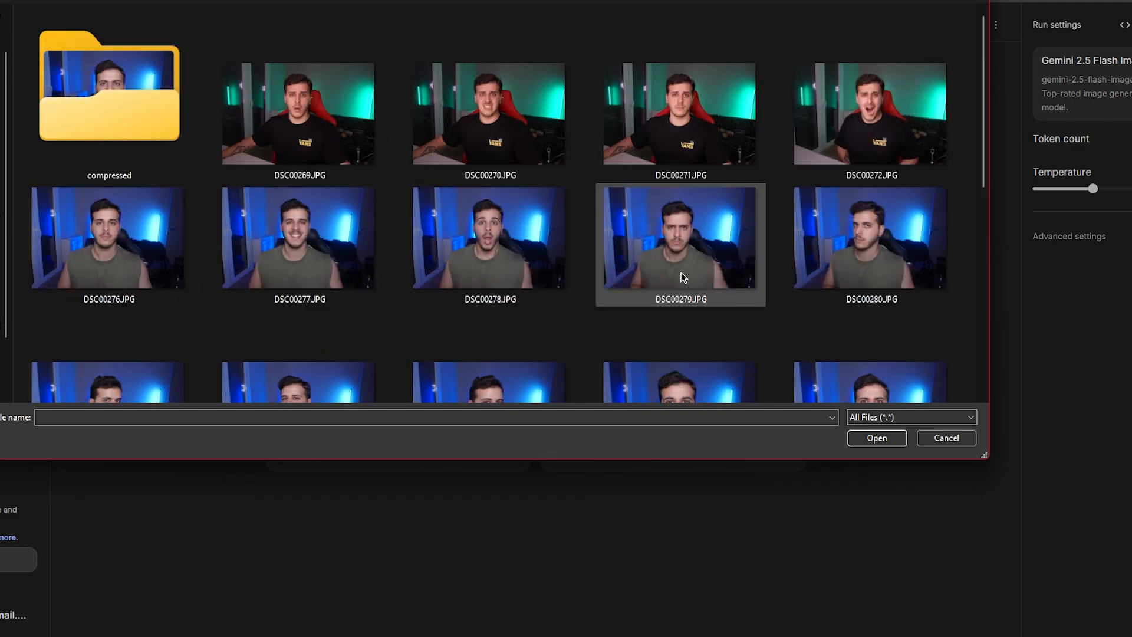
scroll(754, 254, down, 5)
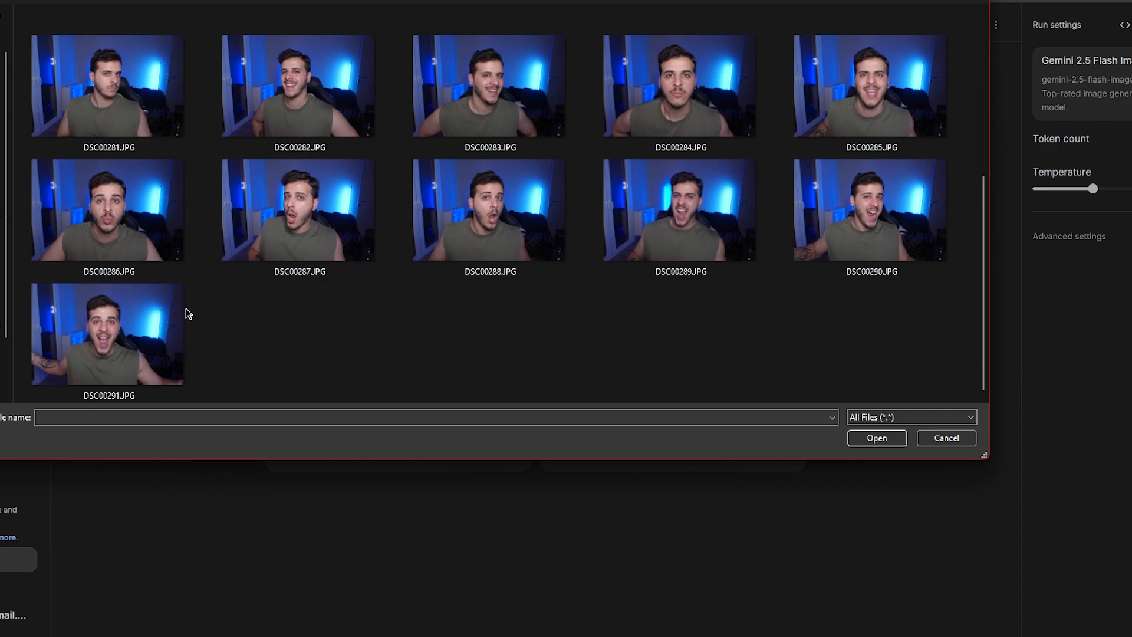
scroll(319, 292, up, 5)
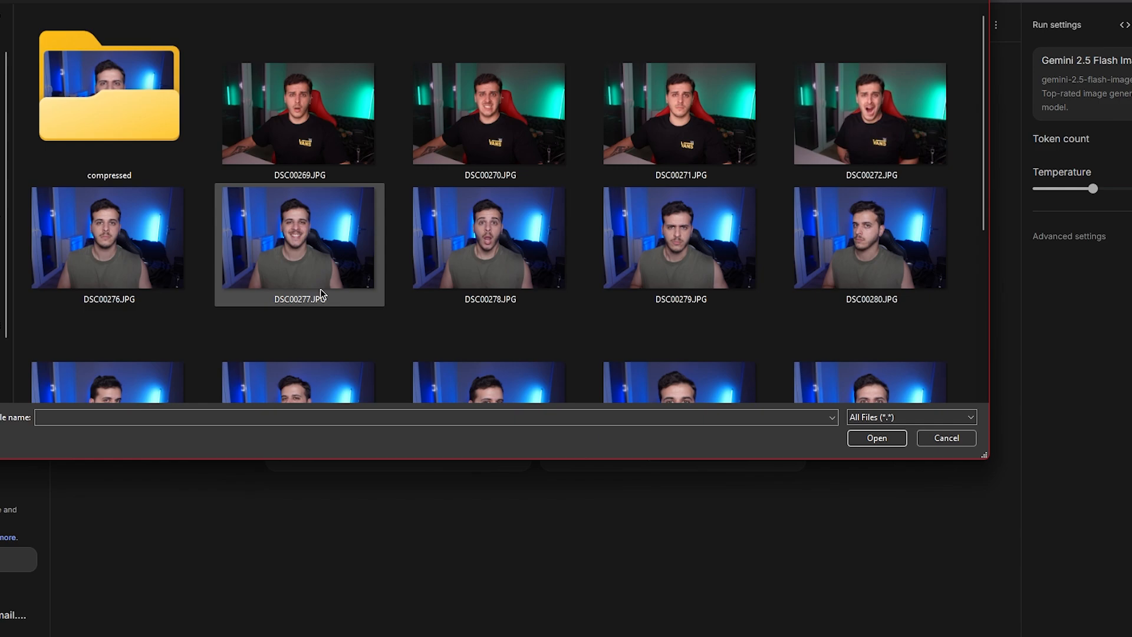
scroll(320, 292, down, 3)
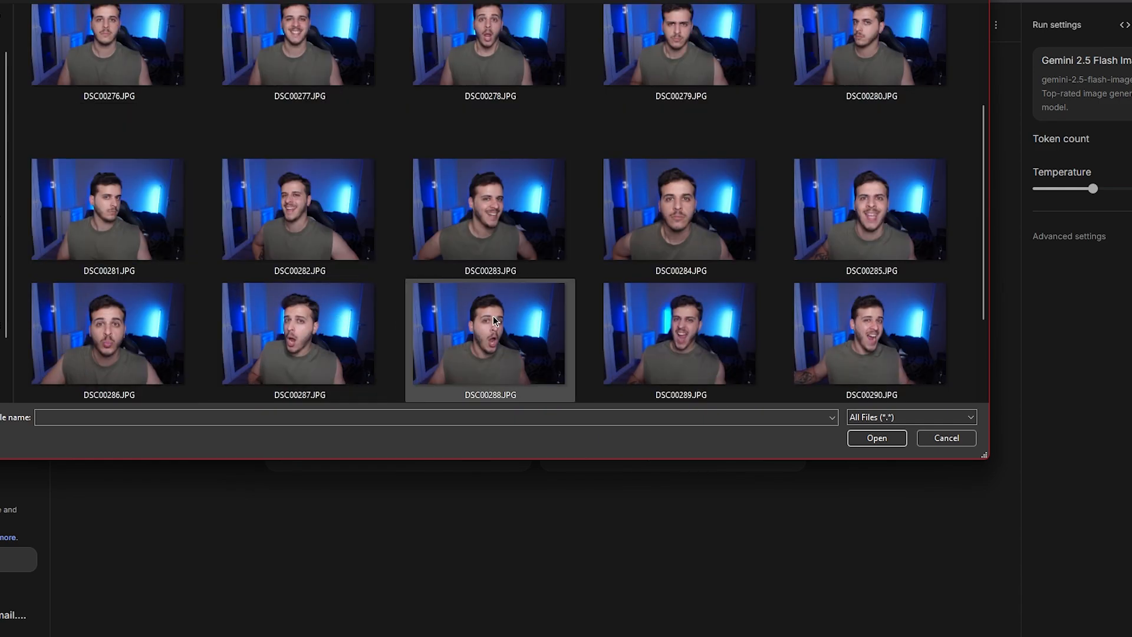
scroll(509, 224, up, 3)
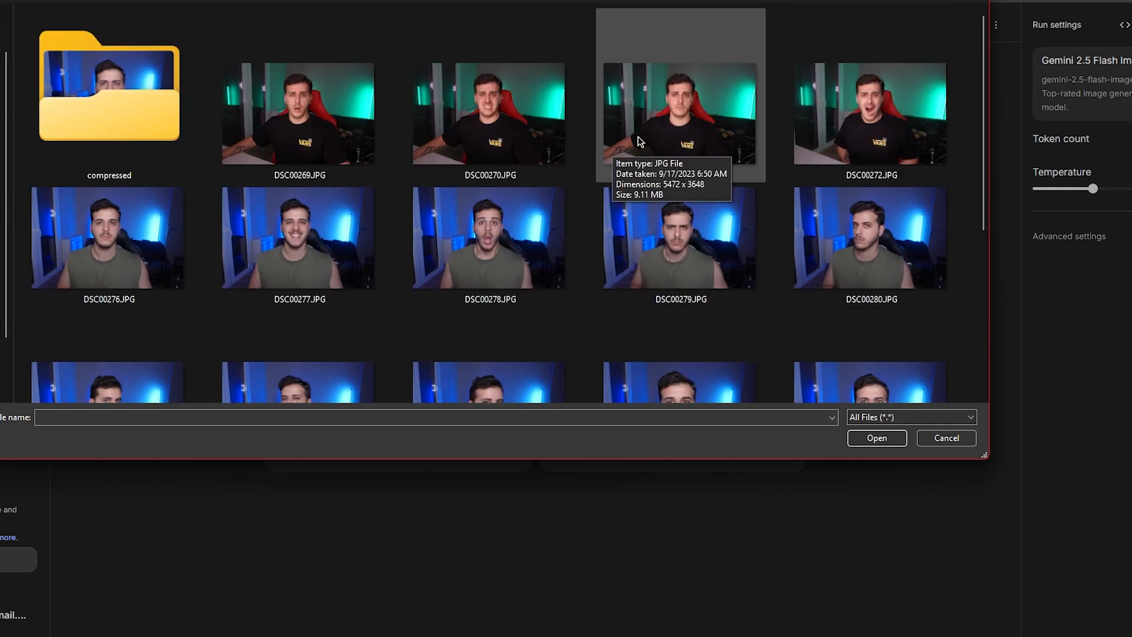
- Attach the photo DSC00269.jpg from the compressed subfolder to the prompt
double_click(101, 102)
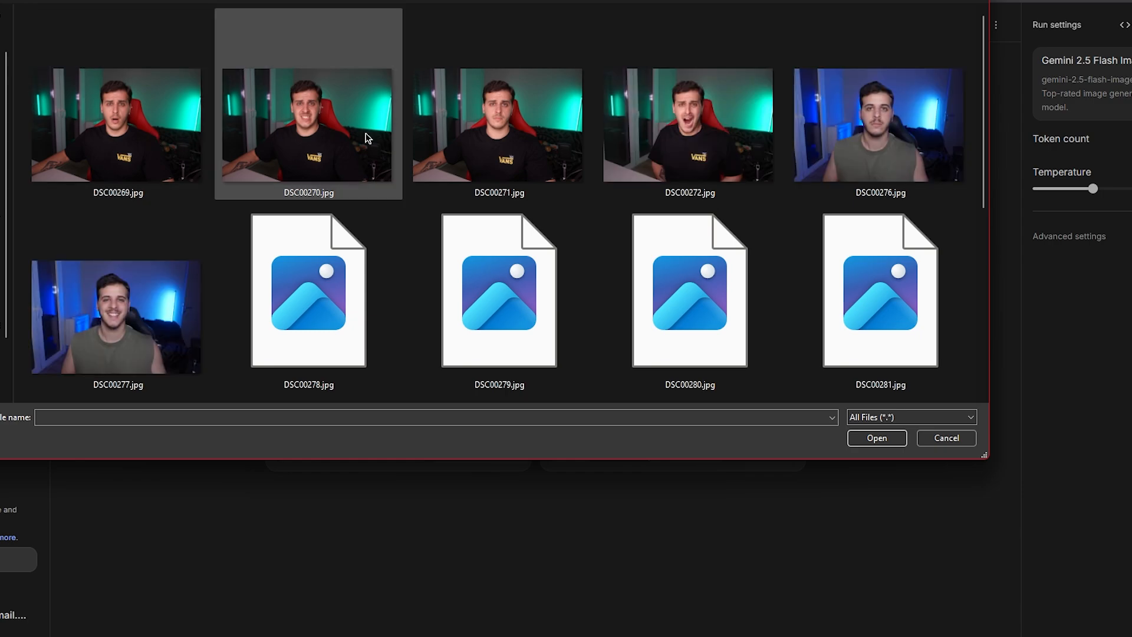
scroll(350, 322, down, 3)
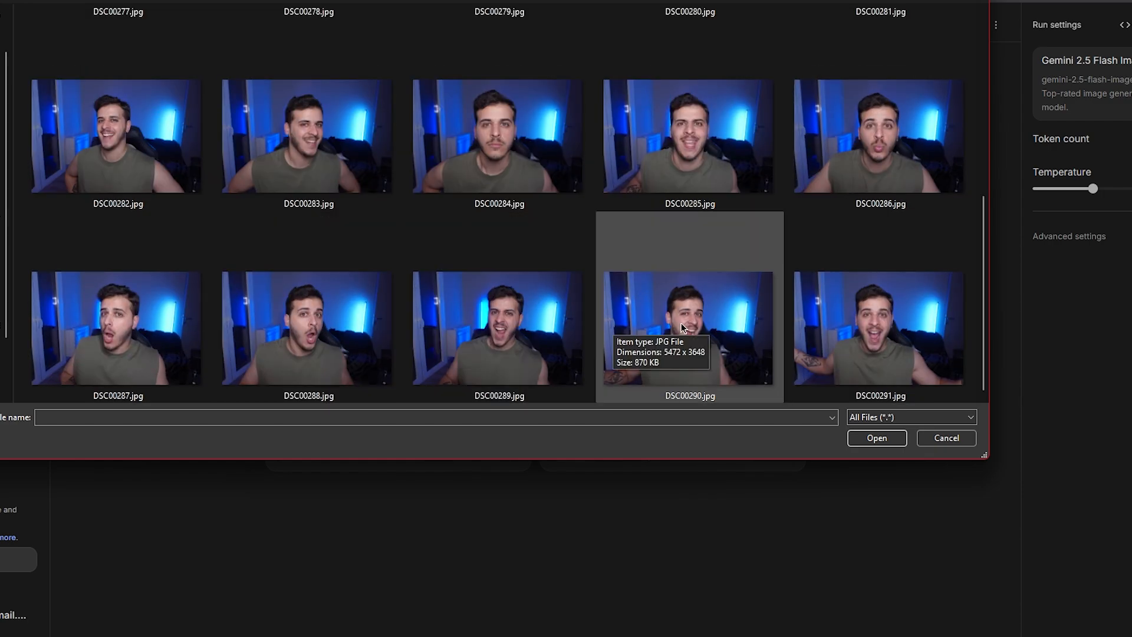
scroll(521, 334, up, 2)
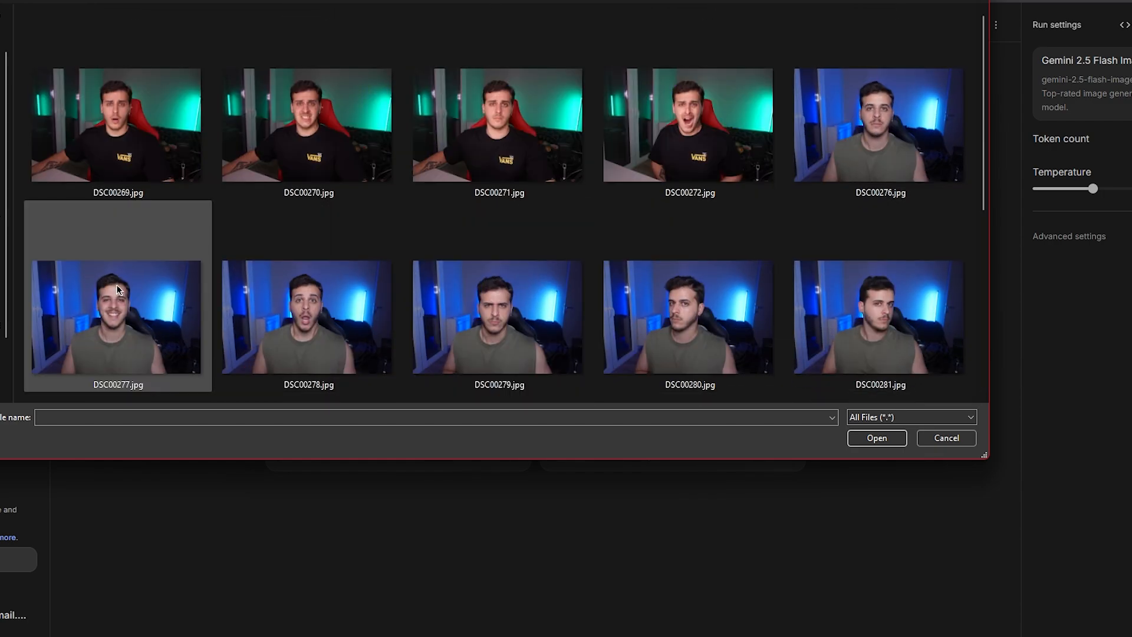
click(171, 180)
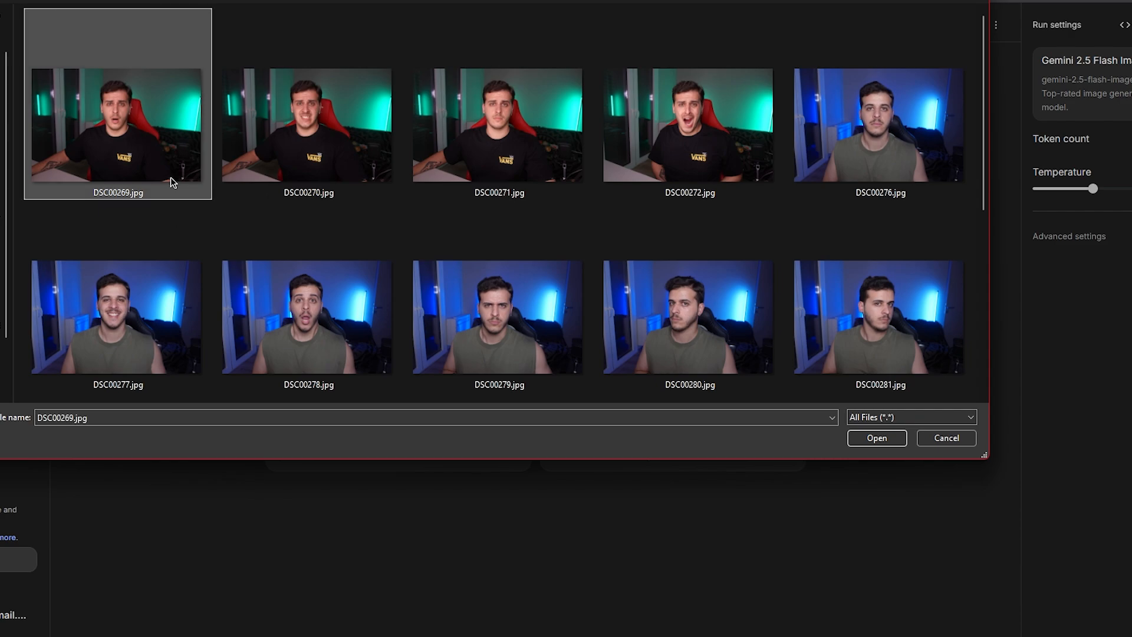
click(877, 437)
- Write and run the prompt "Remove the background, add a black suit and a red tie to this guy. Make sure to zoom in"
text(Remove th)
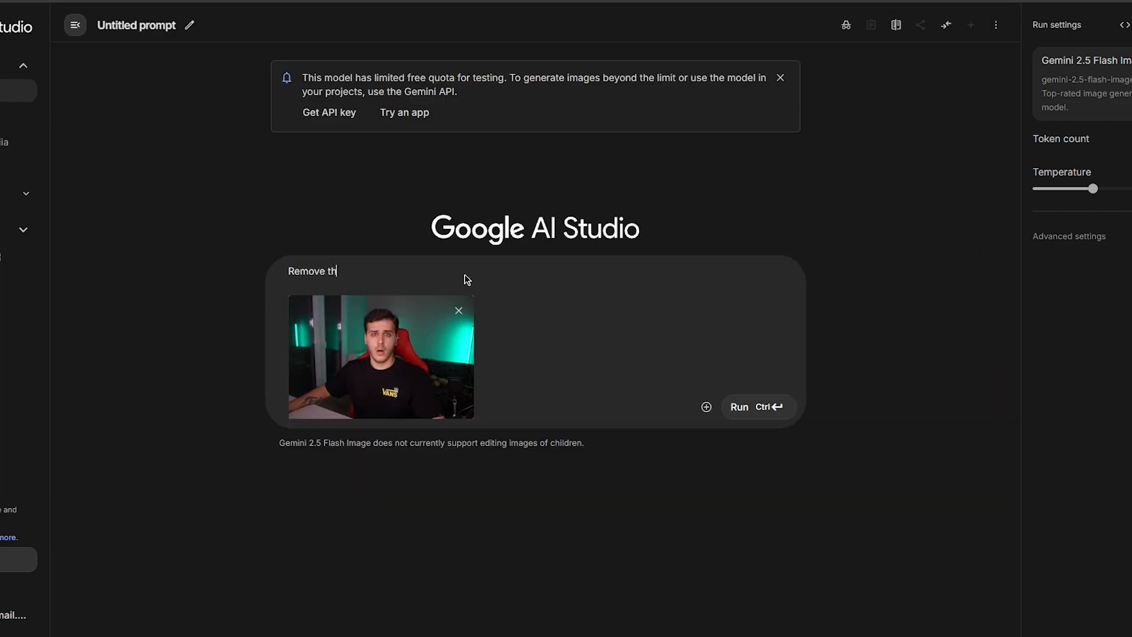
text(e background, add a black)
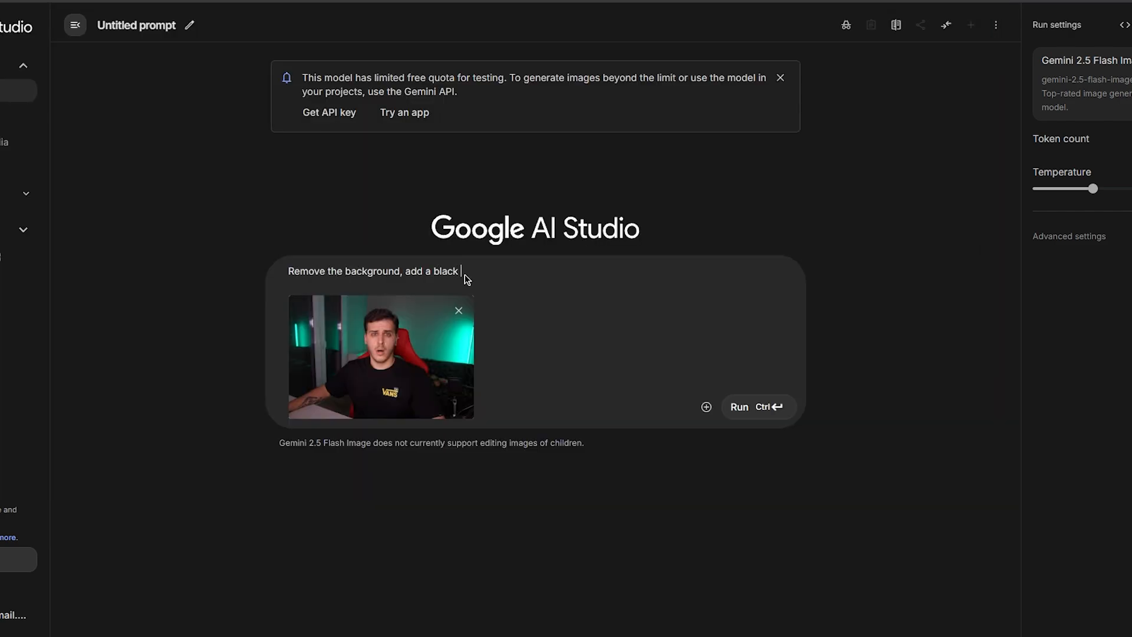
text( suite)
key(BackSpace)
text(and a red tie to this guy. Make sure to zoom)
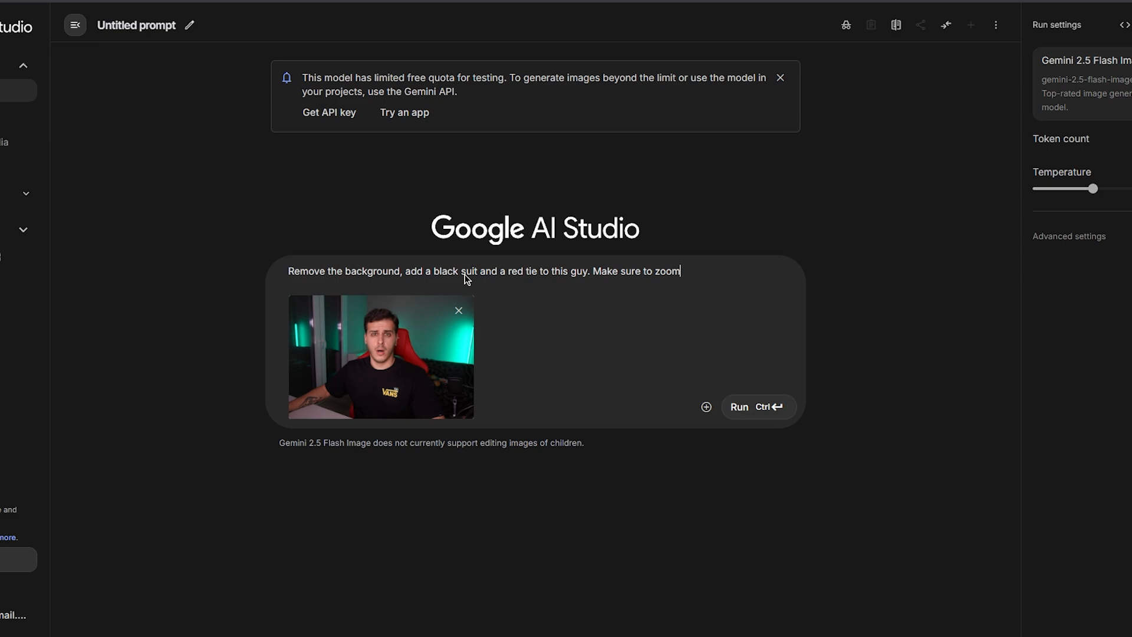
text( in)
key(Return)
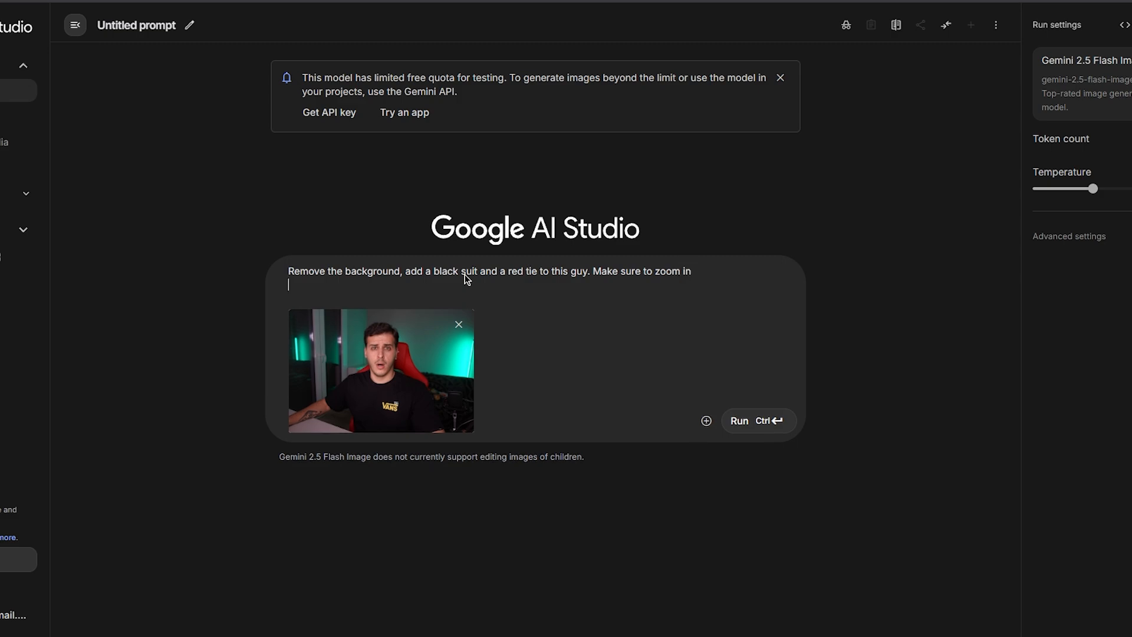
key(ctrl+Return)
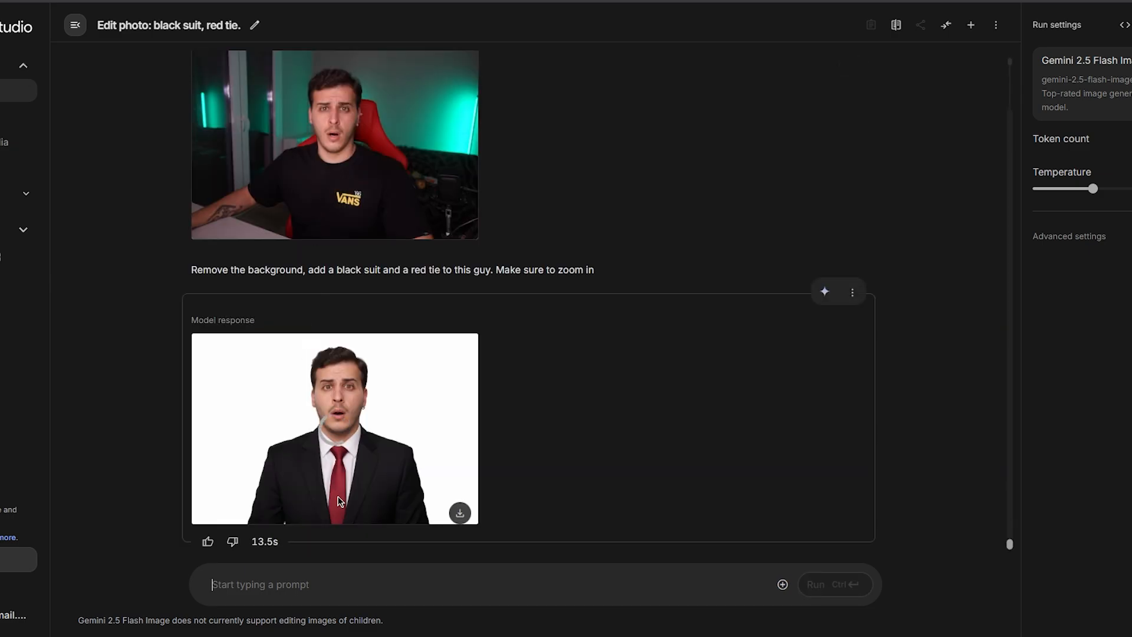
- Examine the uploaded source photo DSC00269.jpg enlarged, including the face, and close the preview
click(339, 415)
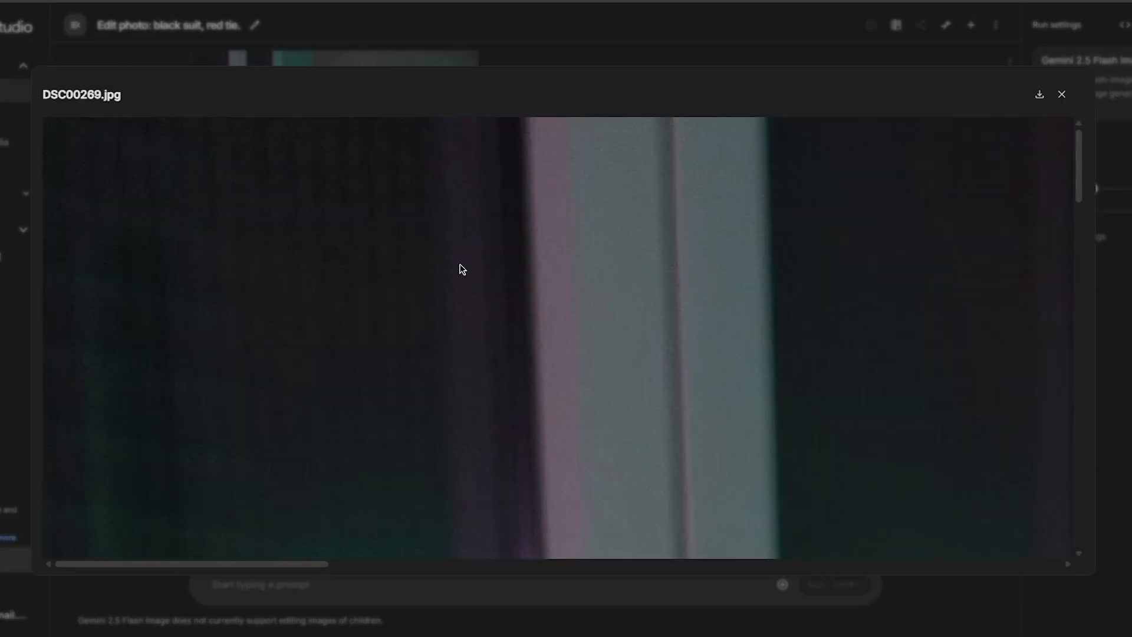
scroll(506, 315, down, 15)
scroll(538, 370, down, 6)
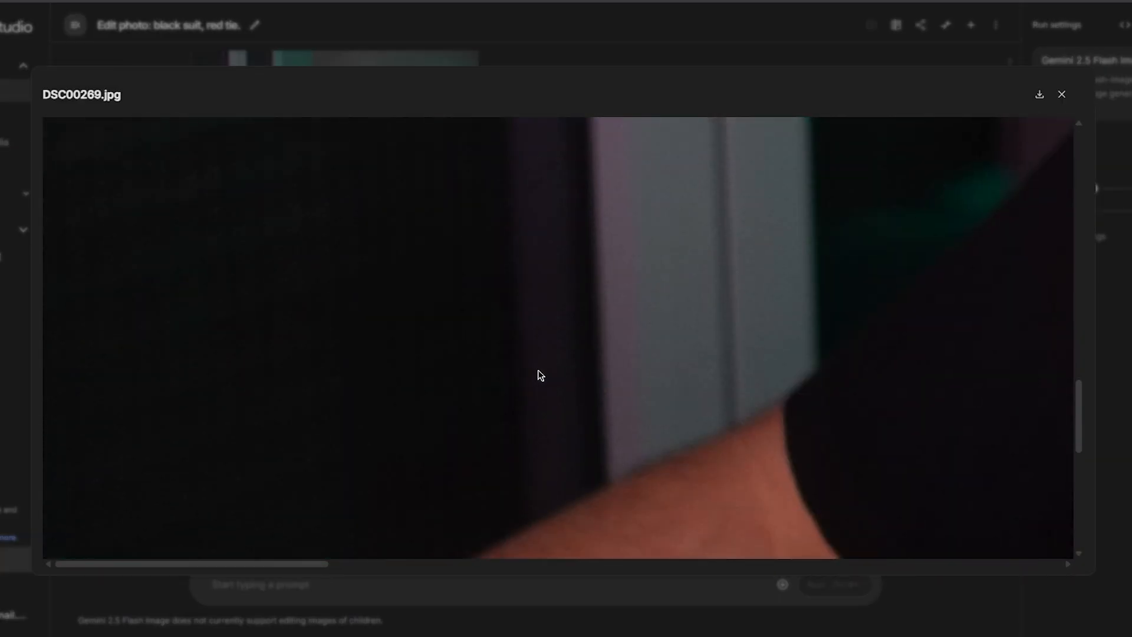
scroll(659, 388, up, 3)
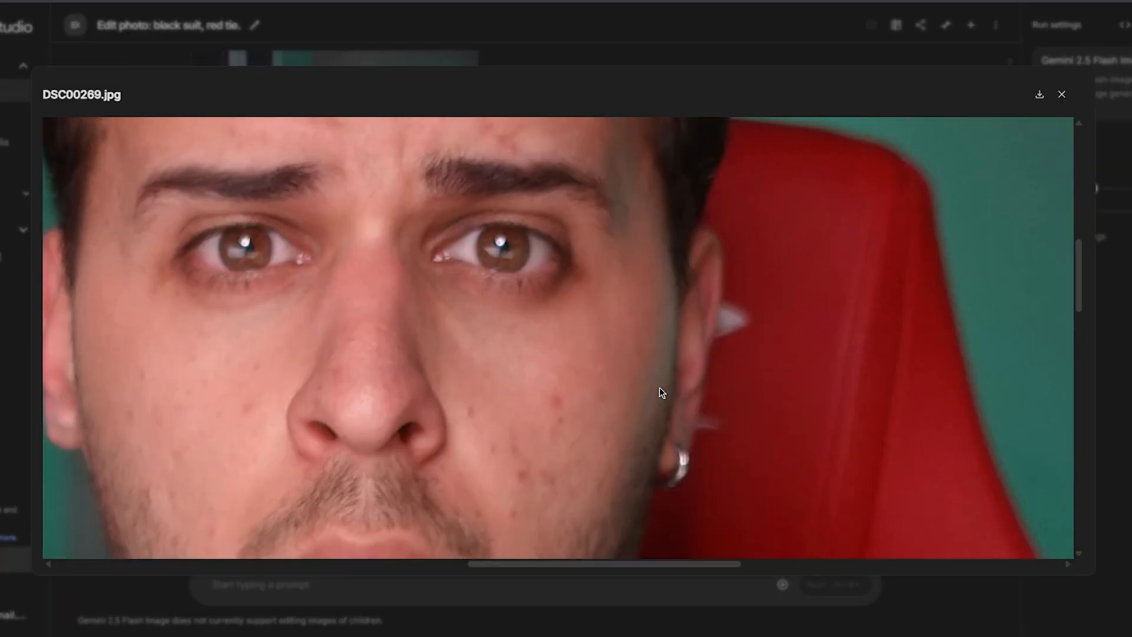
key(Escape)
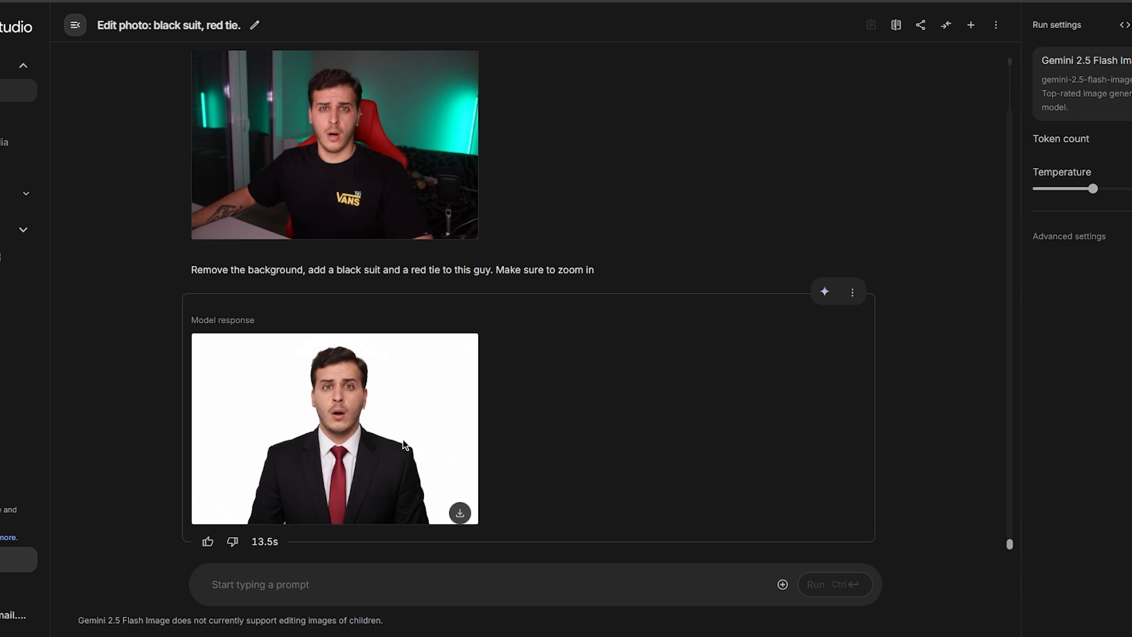
- Write and run the follow-up prompt "Make this guy pop more with contrast saturation etc. Make sure to return the image without background"
click(311, 593)
text(Make this gu)
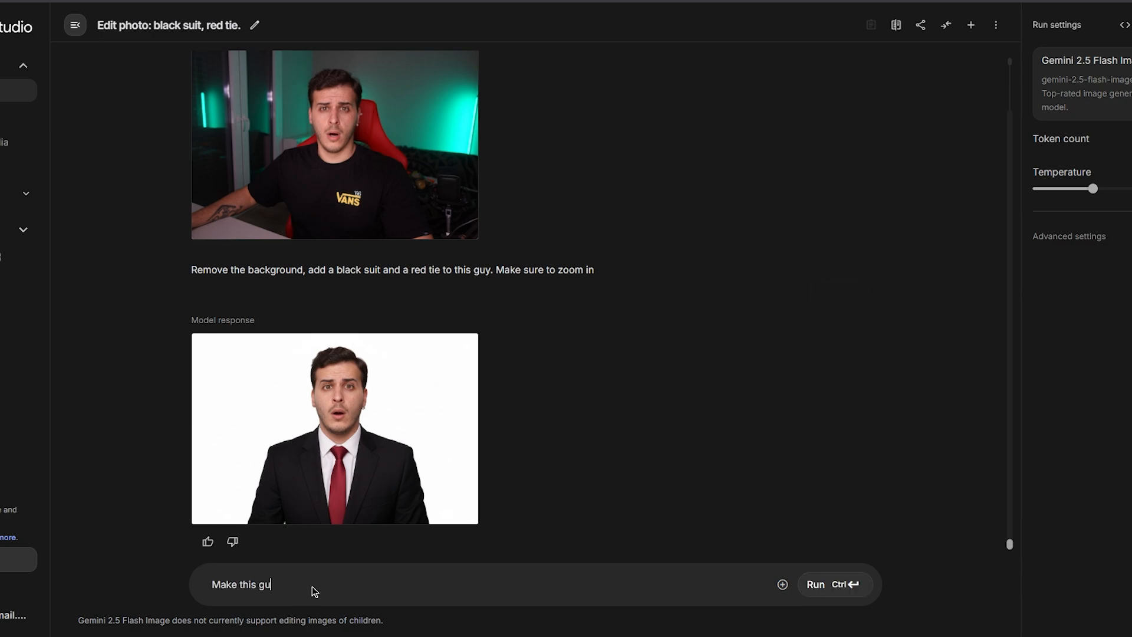
text(y pop more with contrast satur)
text(ation etc.)
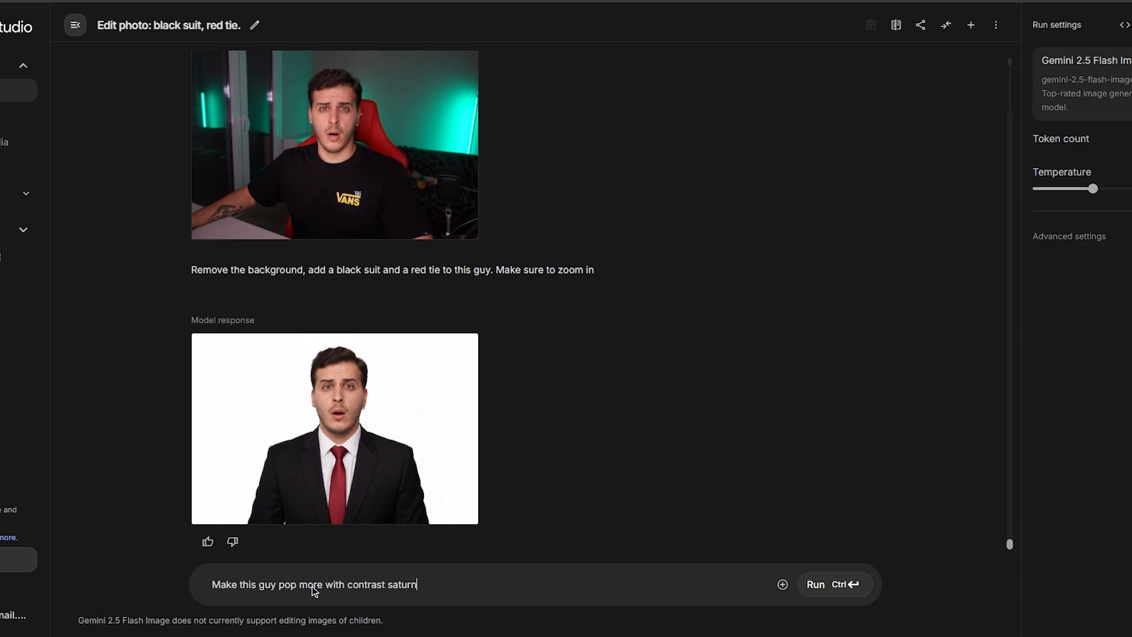
key(Return)
text(Make sure to return the i)
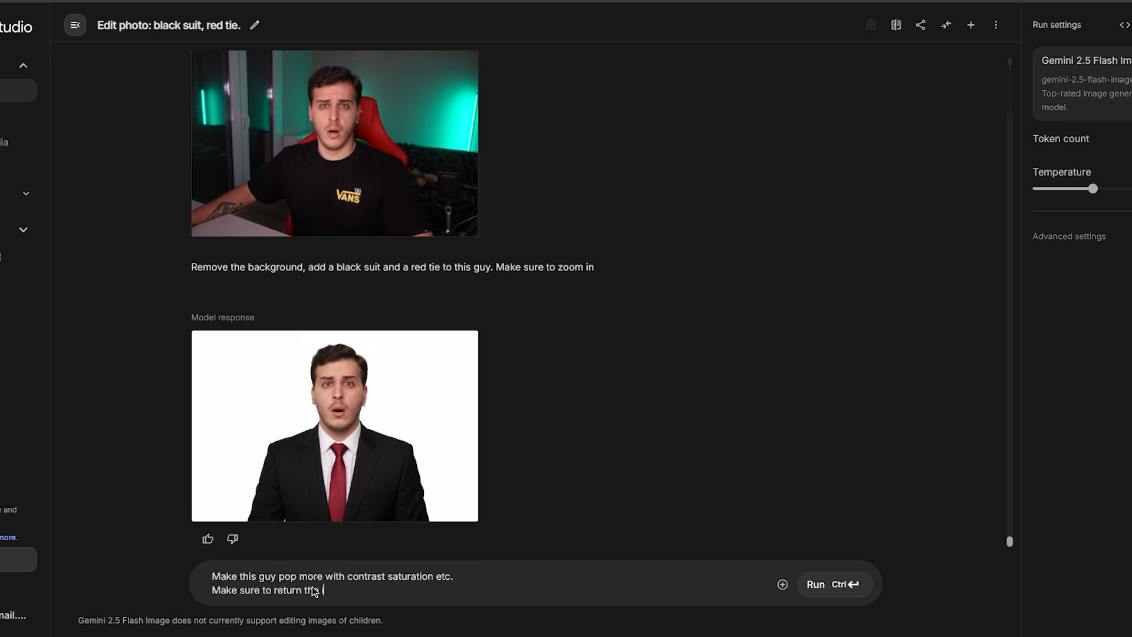
text(mage without background)
key(ctrl+Return)
- Compare the first suit portrait with the revised one, both viewed enlarged, and save the revised portrait as a JPEG file
click(303, 358)
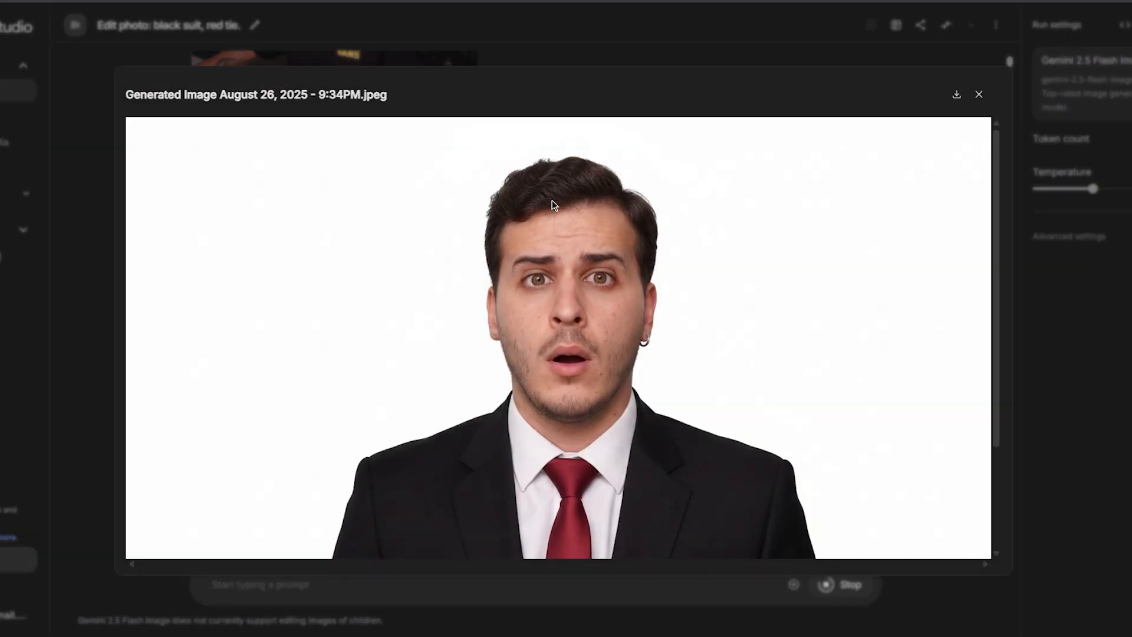
key(Escape)
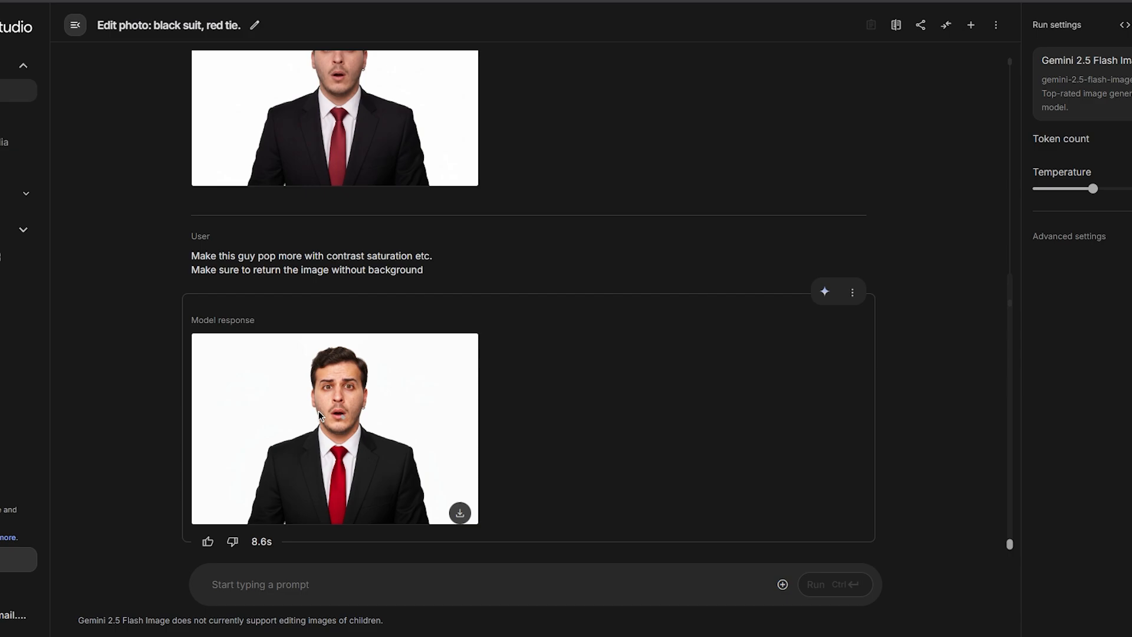
click(383, 439)
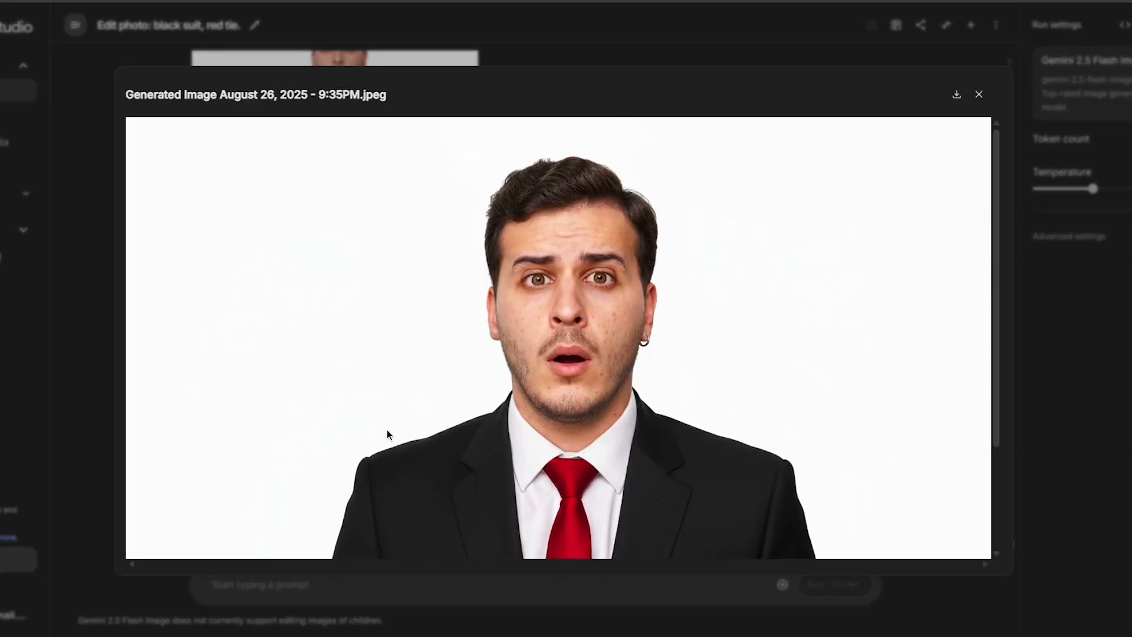
key(Escape)
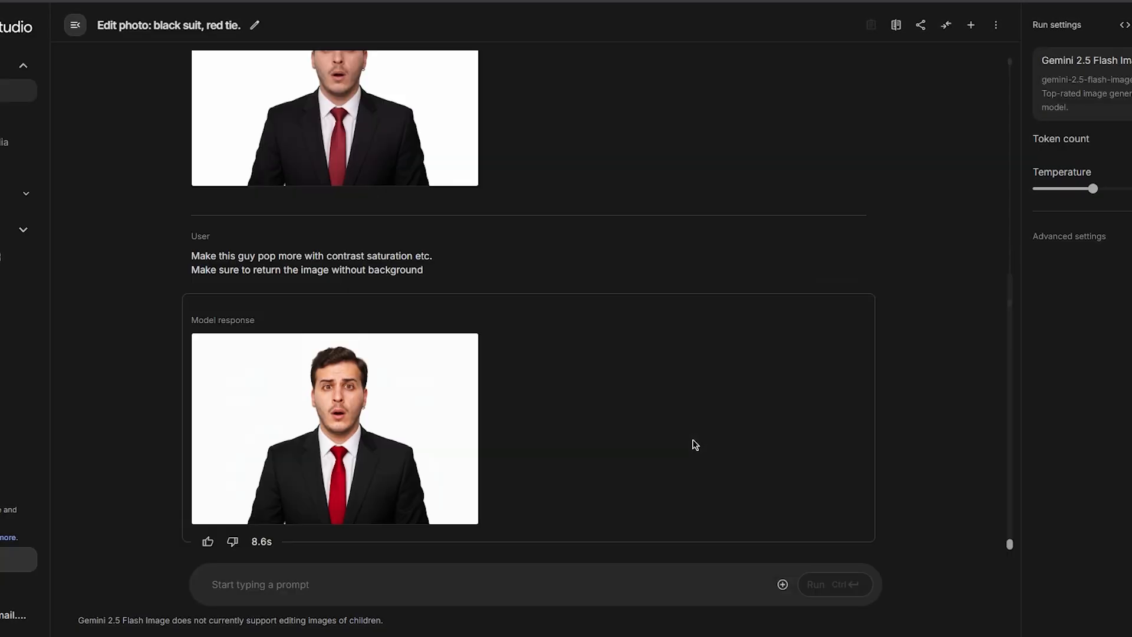
click(383, 112)
key(Escape)
click(363, 410)
key(Escape)
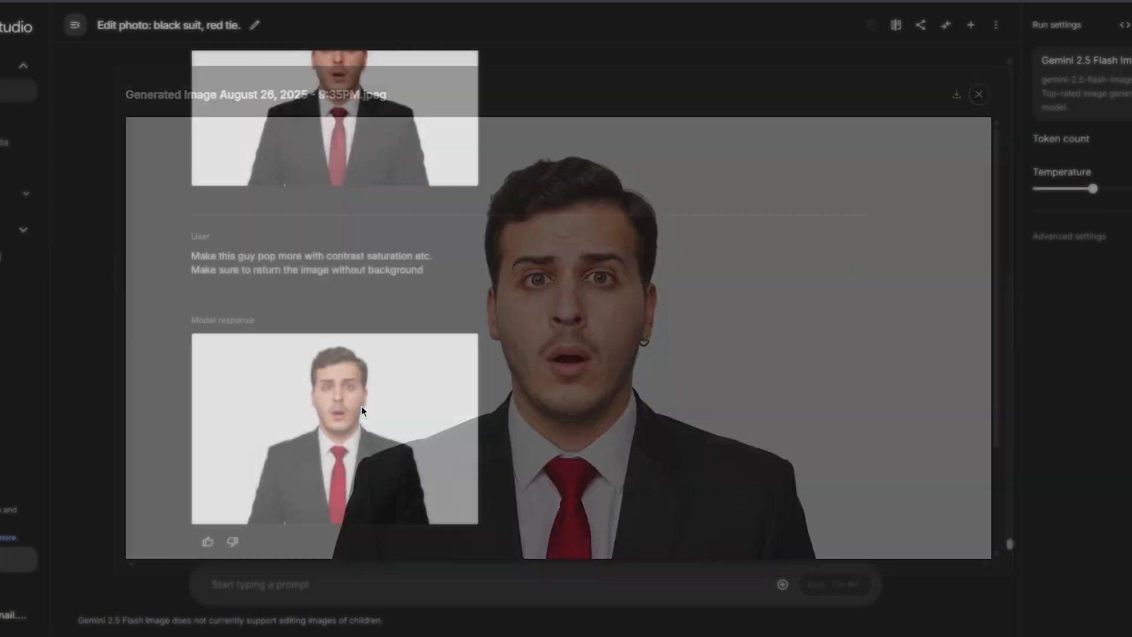
click(461, 513)
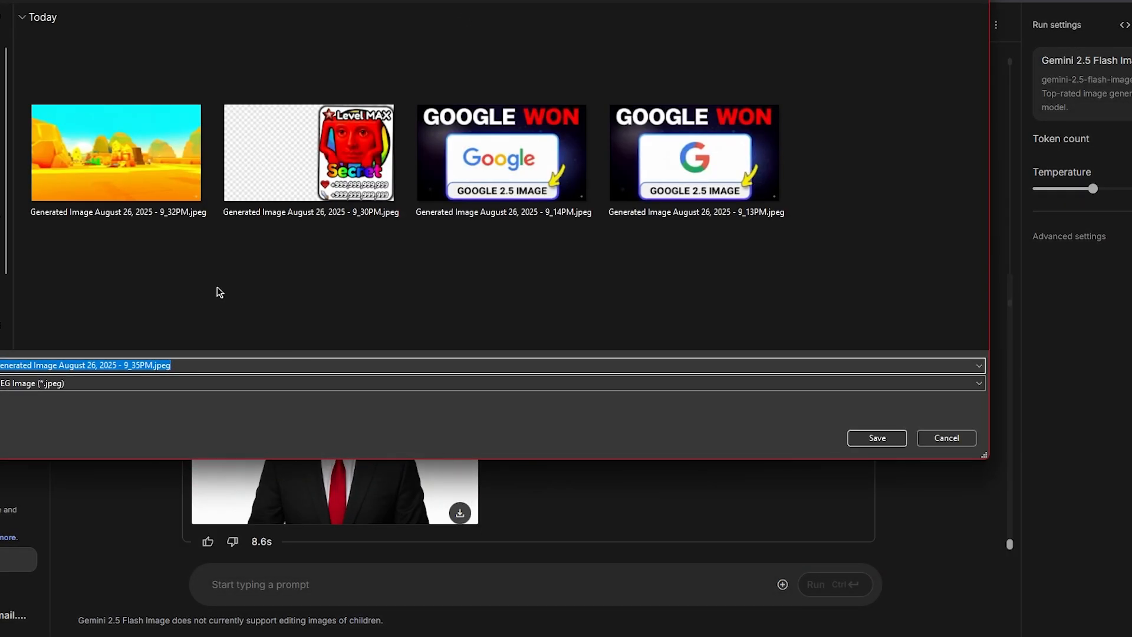
click(879, 445)
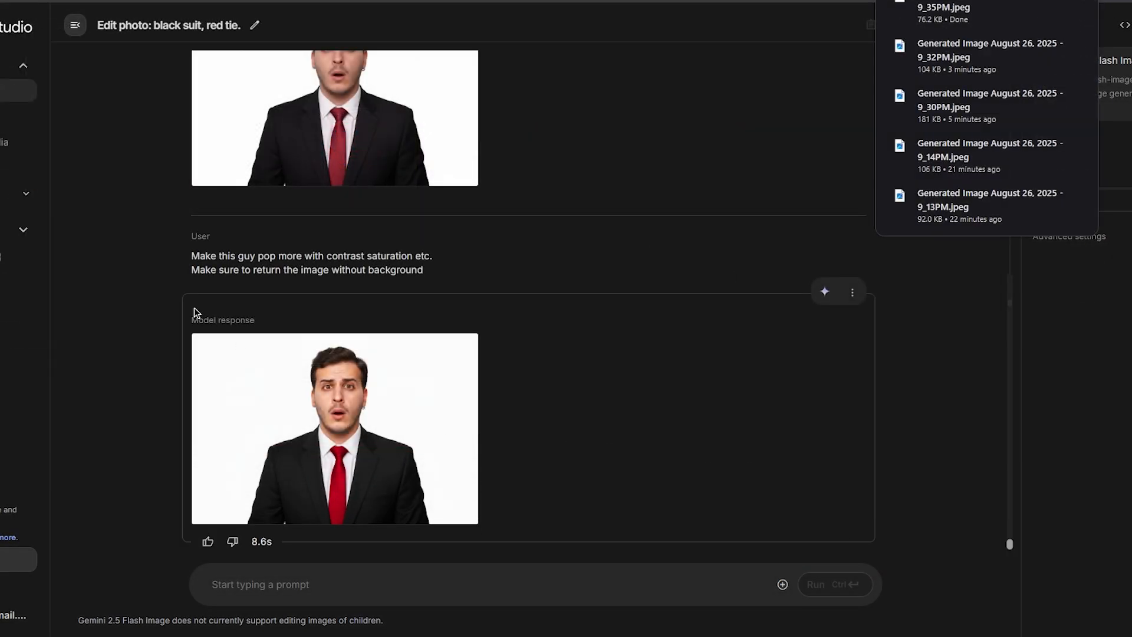
- Start a new Gemini Native Image prompt and attach the generated portrait, desert background and card images (9_35PM, 9_32PM and 9_30PM)
click(17, 141)
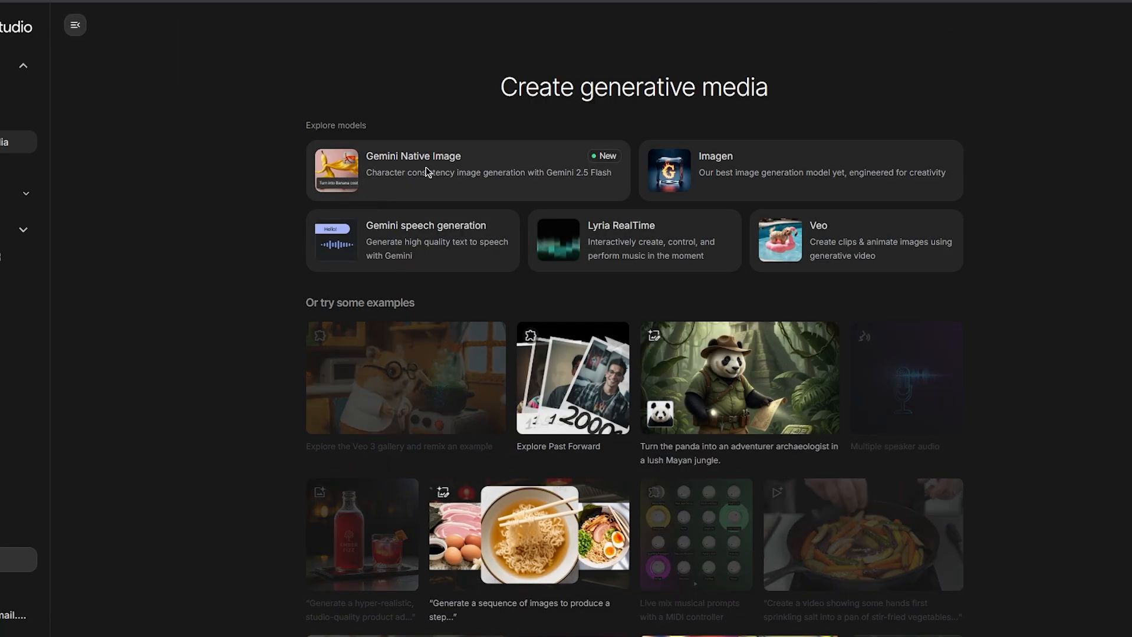
click(426, 168)
click(706, 276)
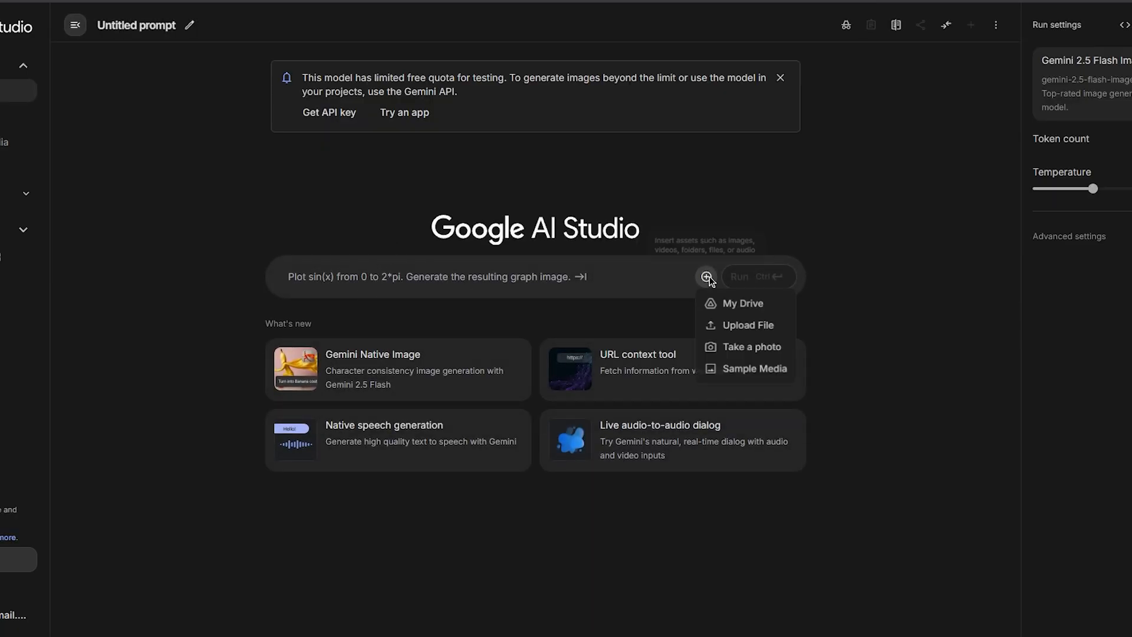
click(712, 308)
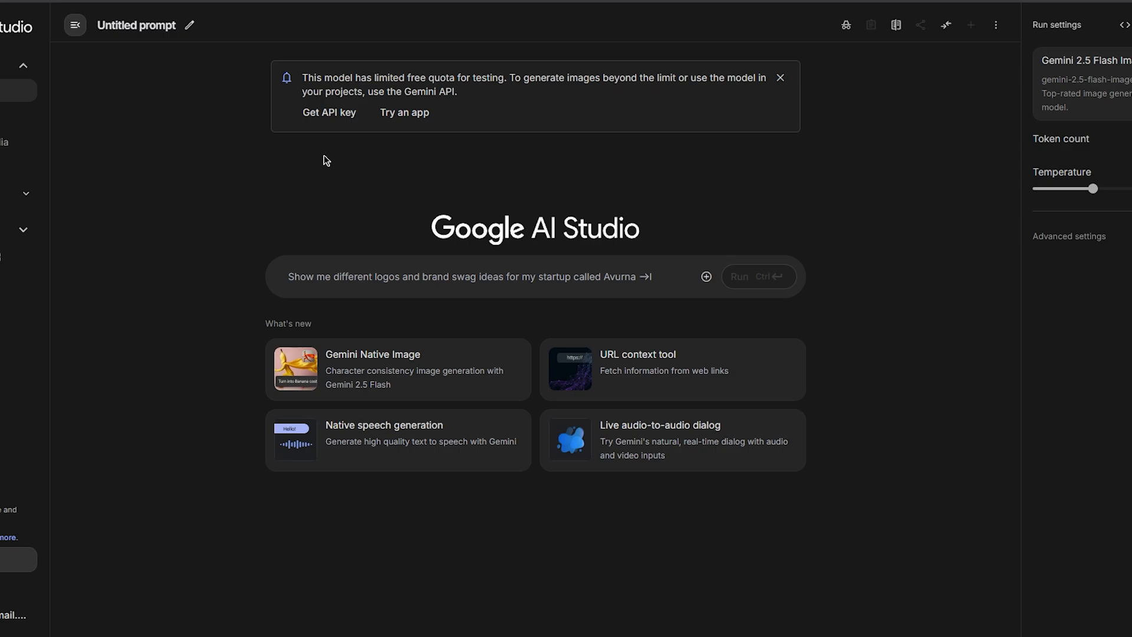
click(705, 276)
click(734, 326)
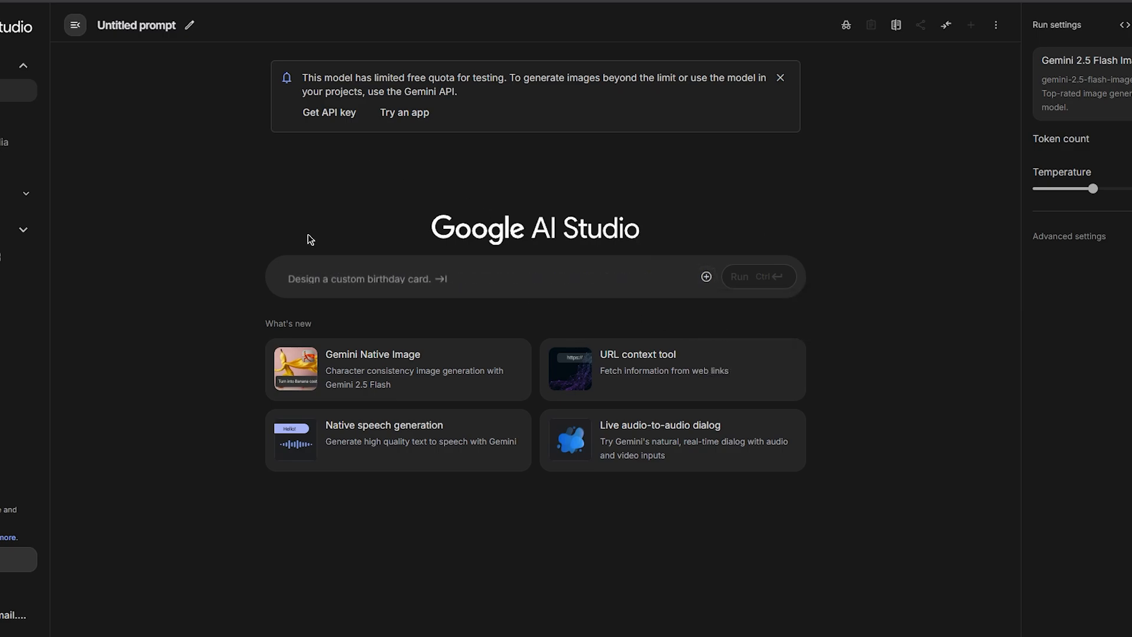
click(2, 109)
click(139, 126)
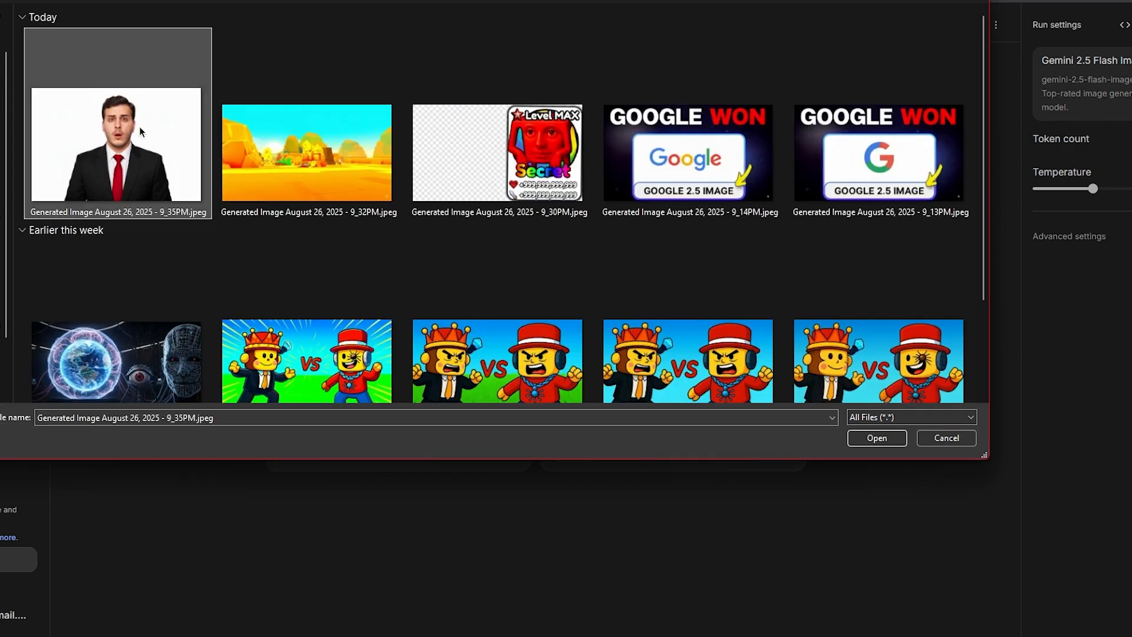
ctrl+click(315, 157)
ctrl+click(521, 178)
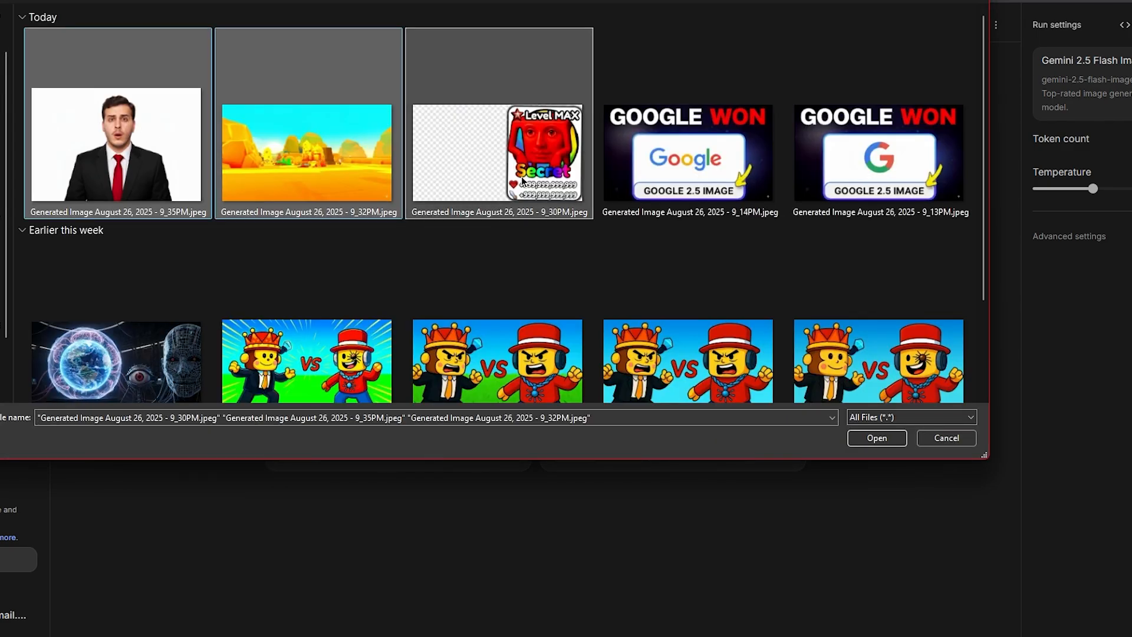
click(902, 439)
- Begin the prompt with the line "Use the image on the middle (sahara) as background."
click(471, 284)
text(Use th)
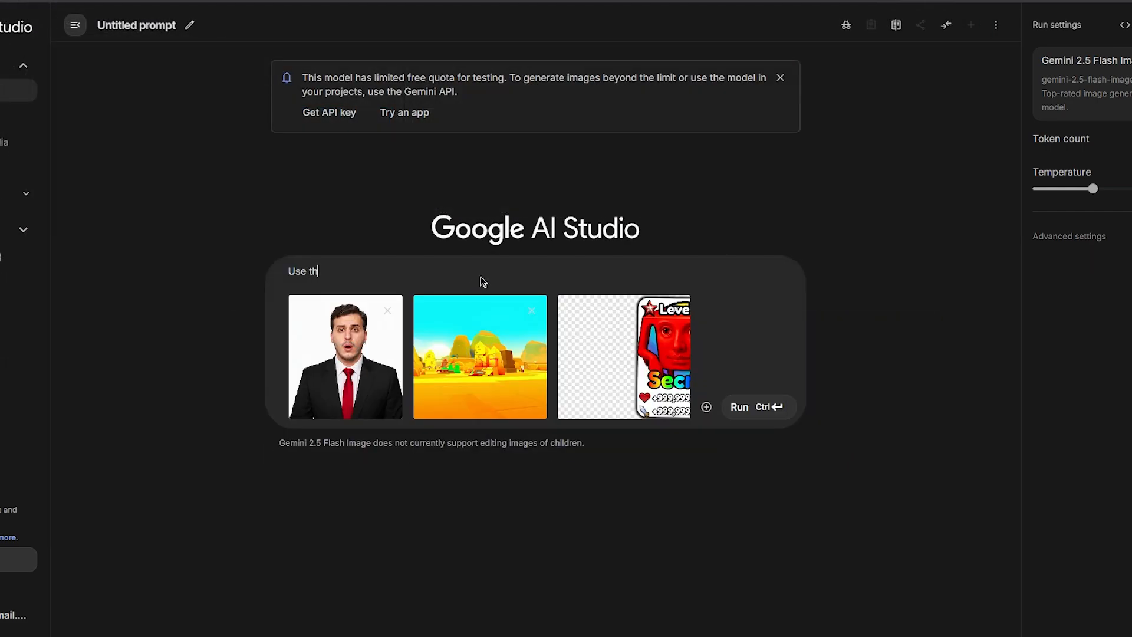
text(e image on the middle (sahara) )
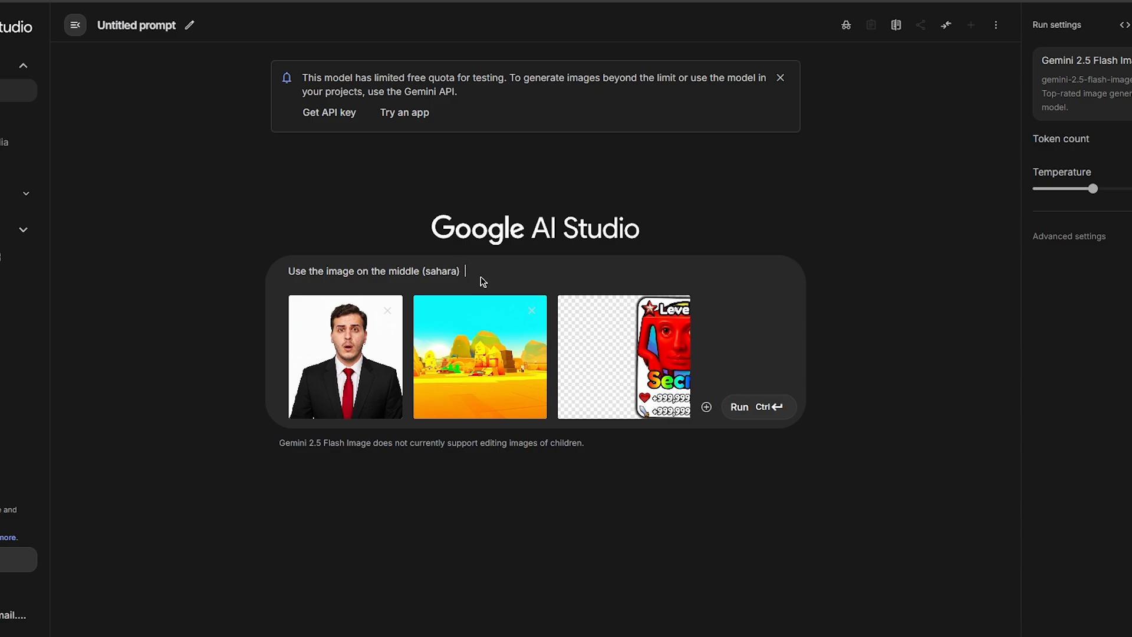
text(as background.)
key(Return)
- Add the second prompt line "Add the guy on the left side of the image (1/3 rule)"
text(Add the )
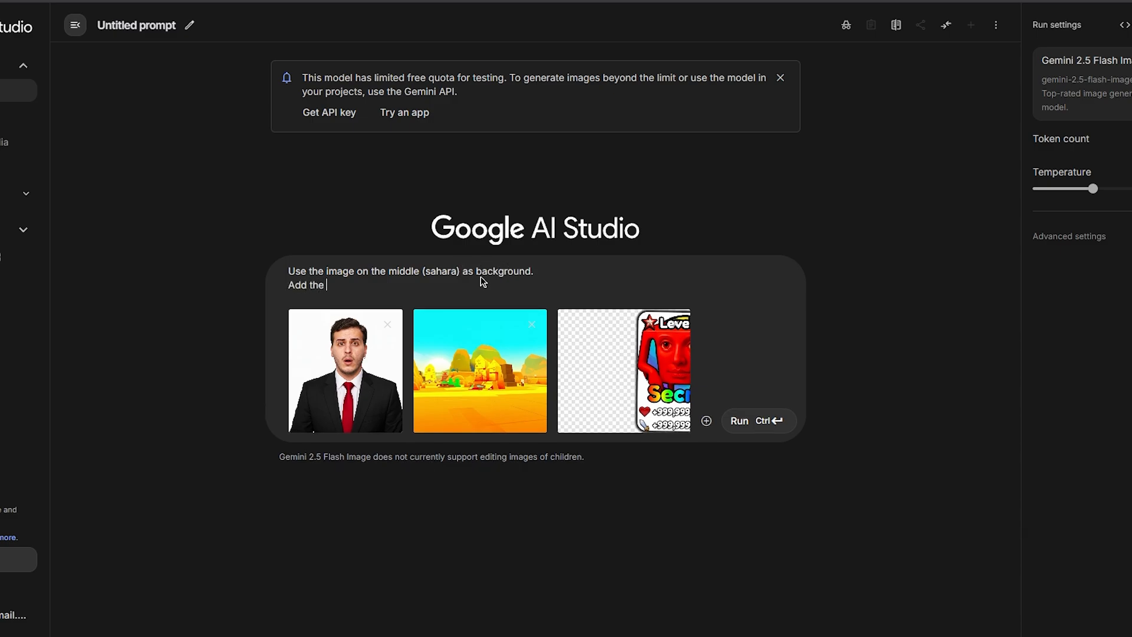
text(guy on the rigt)
key(BackSpace)
key(BackSpace)
key(BackSpace)
text(ight)
key(BackSpace)
key(BackSpace)
key(BackSpace)
key(BackSpace)
key(BackSpace)
key(BackSpace)
key(BackSpace)
key(BackSpace)
text(left side of the image (#3)
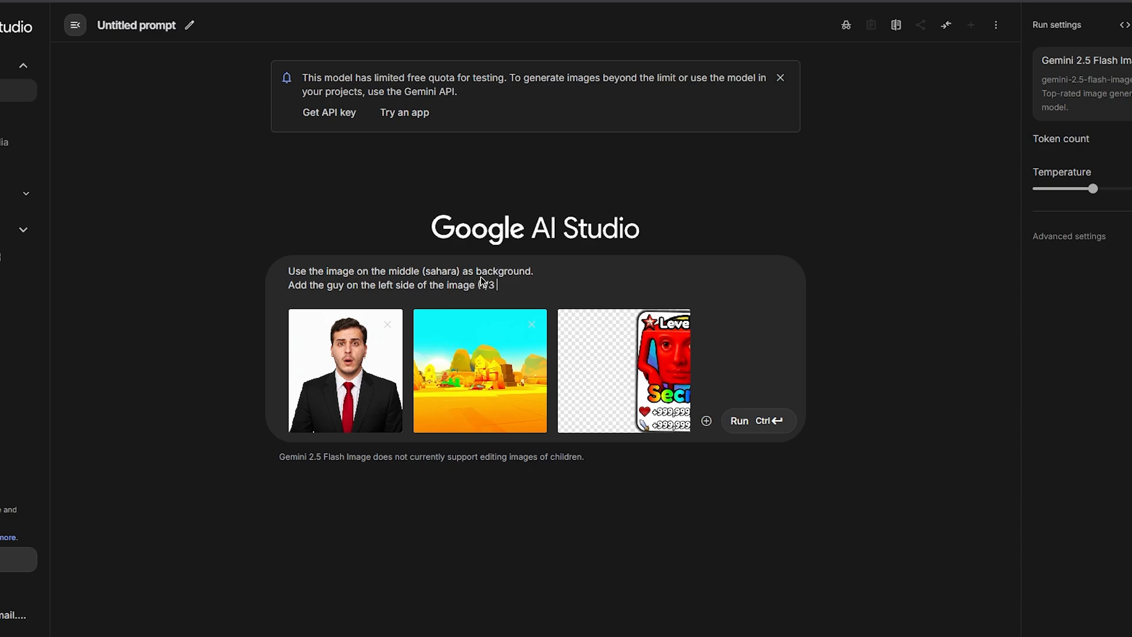
text( rule))
key(Return)
- Add the third prompt line "and add the card ( right image) on the right side of the image."
text(and add )
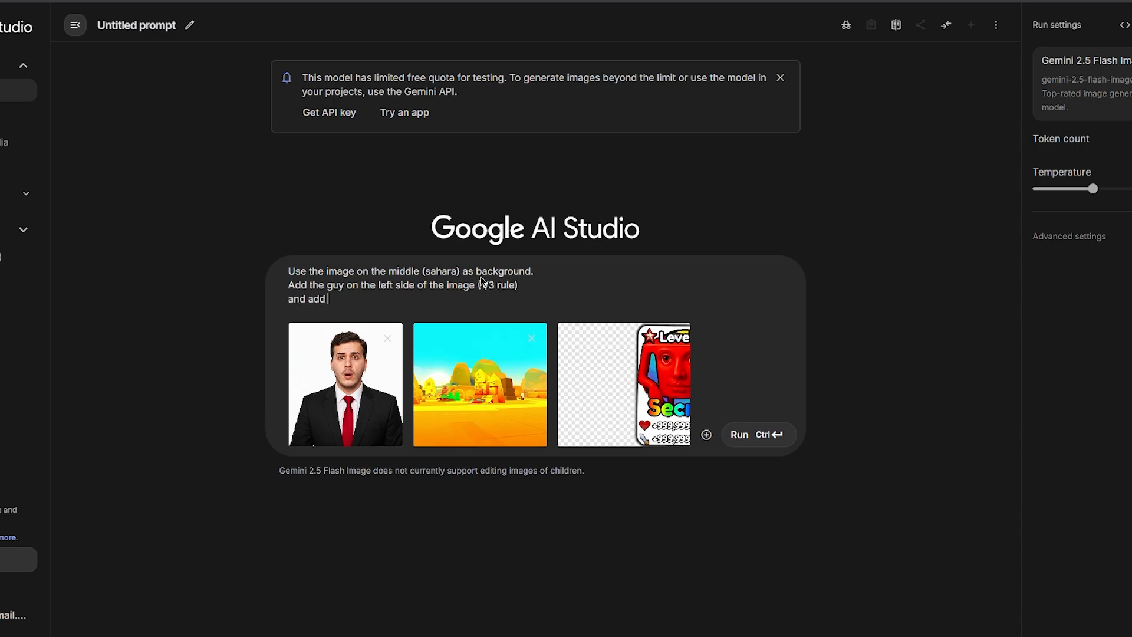
text(the card ( right image) on the right side of )
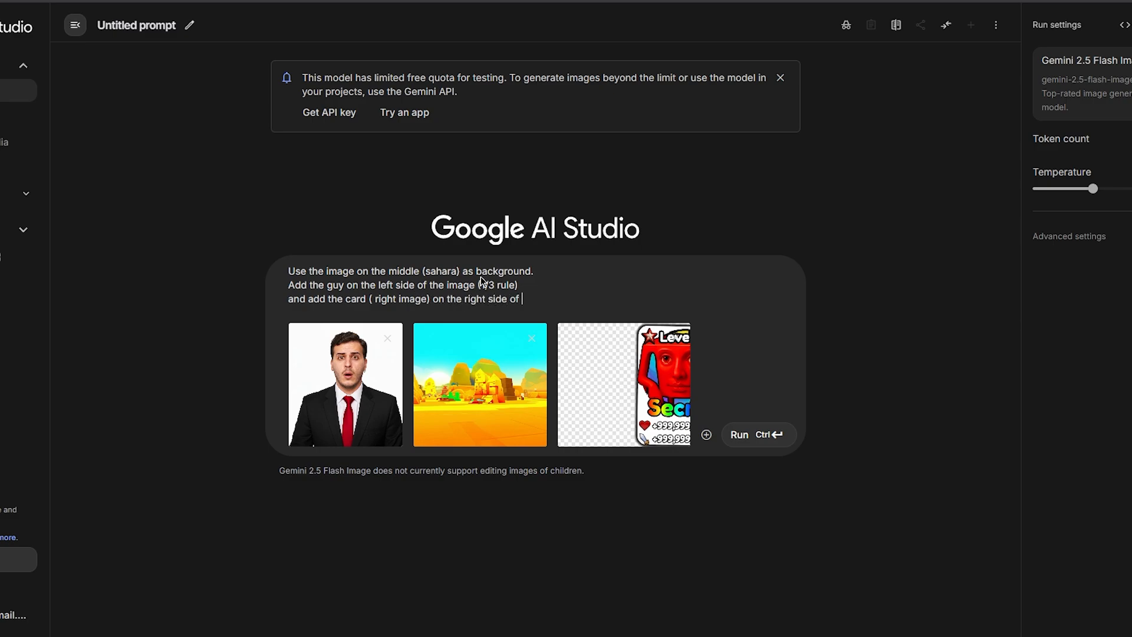
text(the image.)
key(Return)
- Finish the prompt with "Make sure that in the final image the guy doesn't overlap with the card." and run it
text(Make sur)
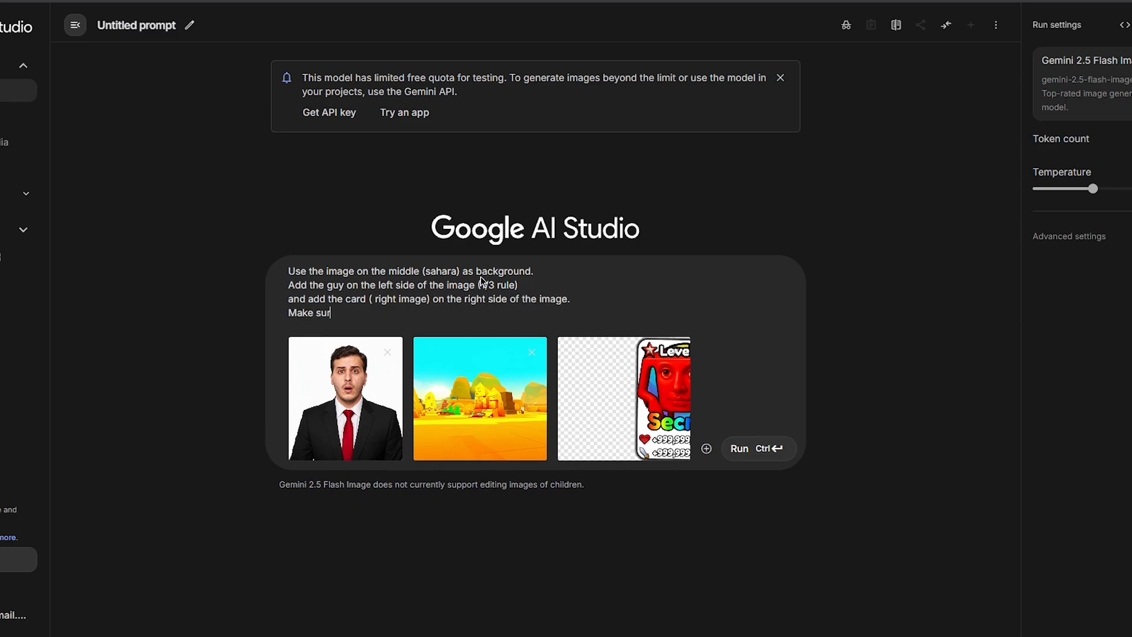
text(e that in the final image the g)
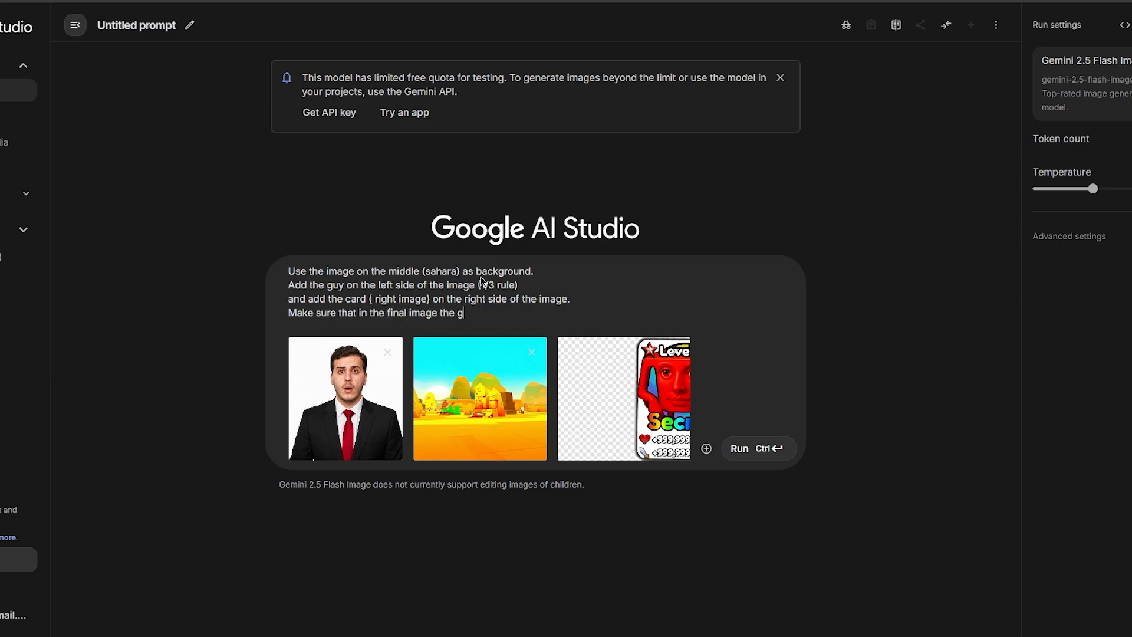
text(uy doesn't overlap with the c)
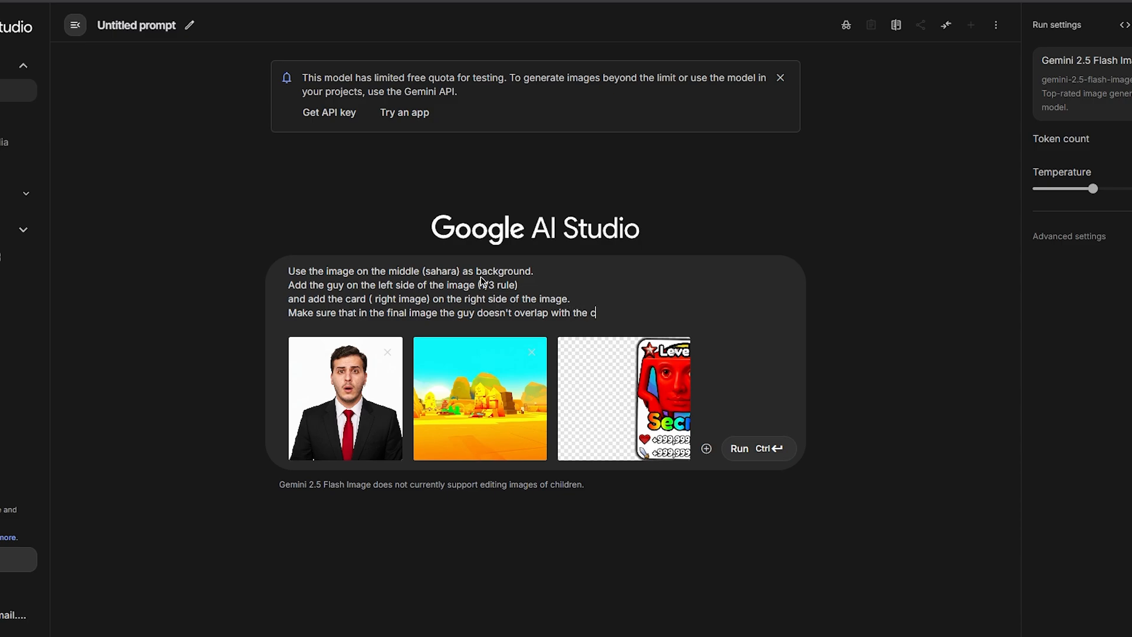
text(ard.)
key(ctrl+Return)
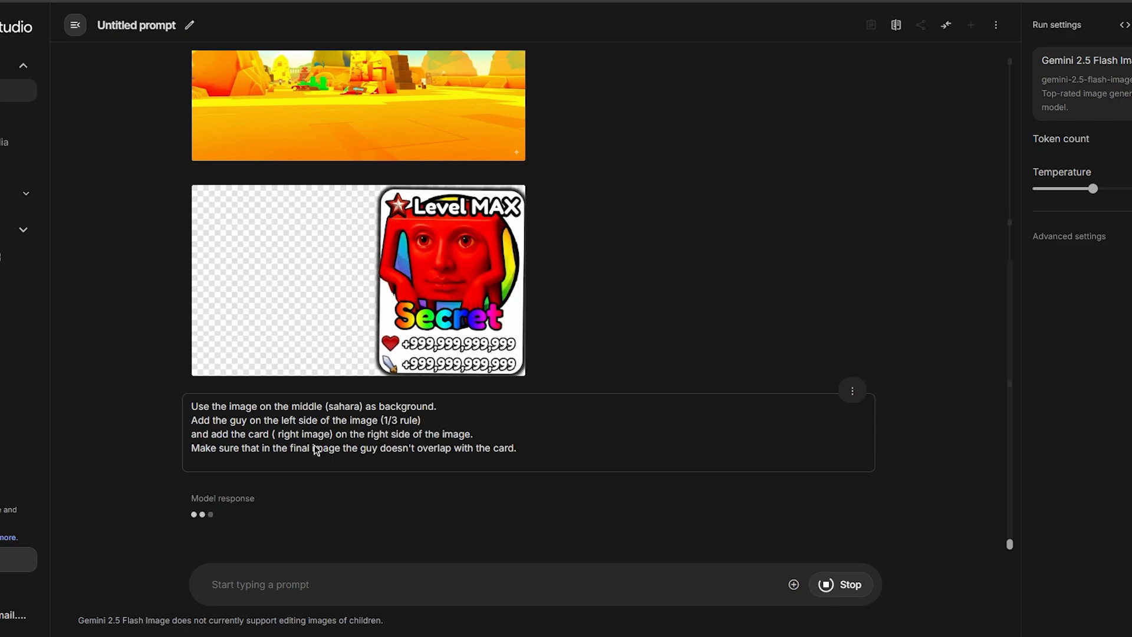
- Begin a follow-up prompt with "Make the card a lot bigger, so it fills the screen in terms of height"
click(316, 583)
text(Make )
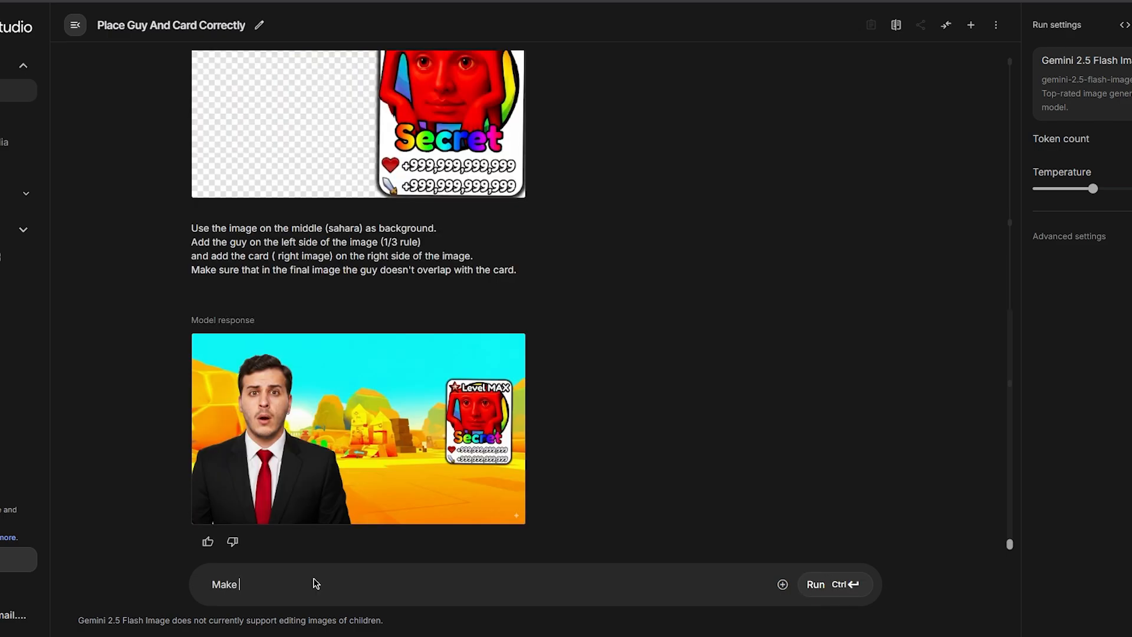
text(the card a lo)
text(eels)
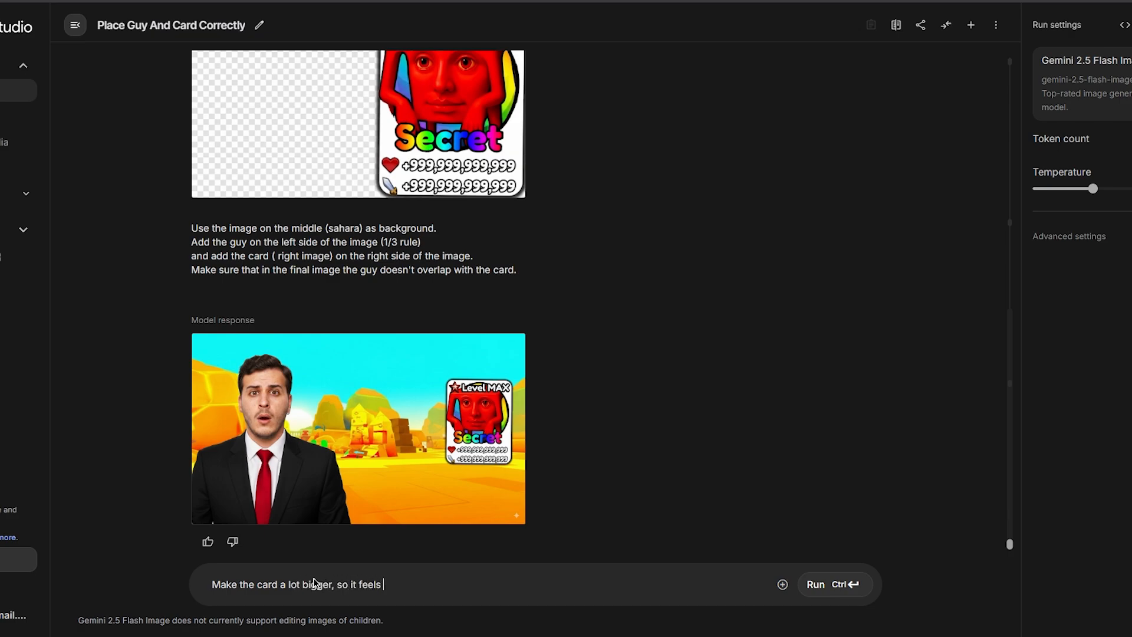
key(BackSpace)
key(BackSpace)
key(BackSpace)
key(BackSpace)
key(BackSpace)
text(ills the screen in terms of height)
key(Return)
- Add the follow-up line "Make the guy bigger, so only half of his body is seen."
text(M)
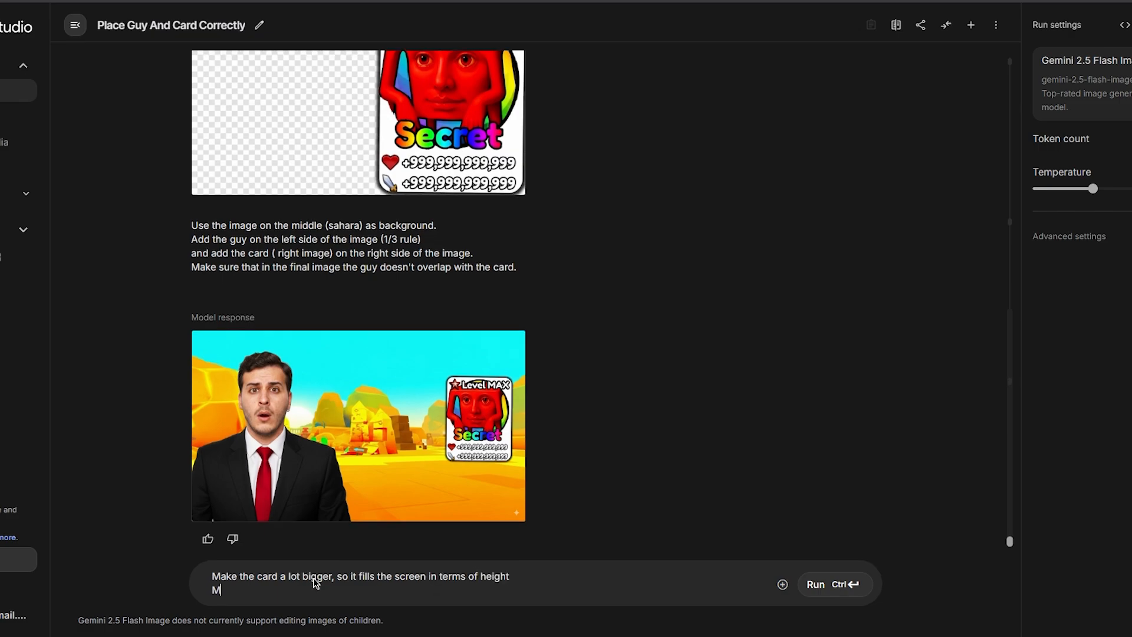
text(ake the guy bigger, so only half )
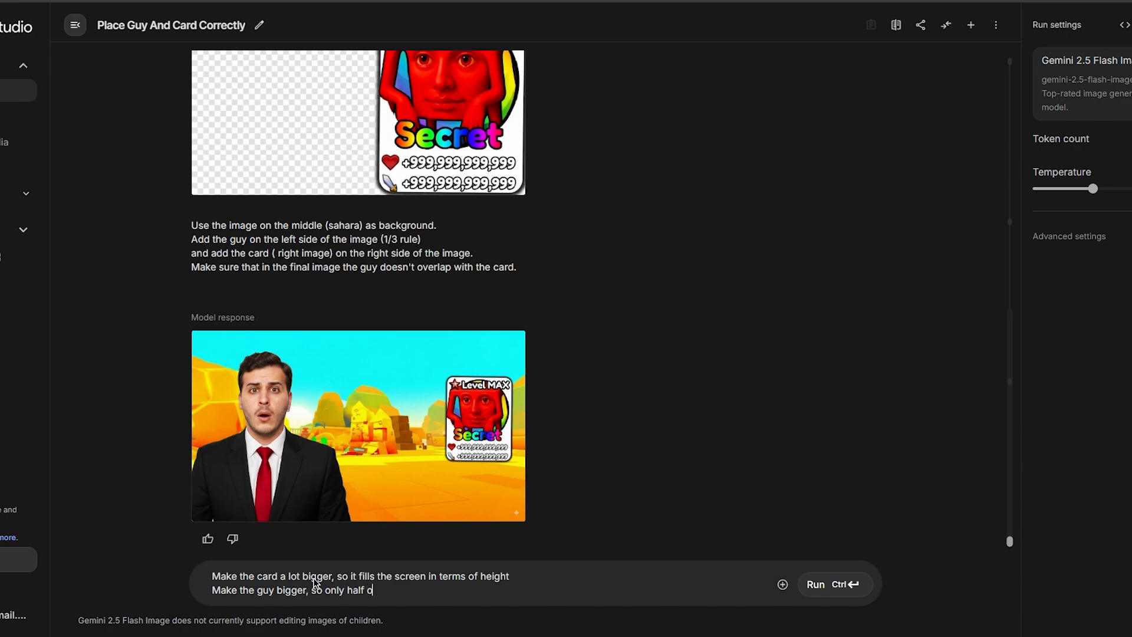
text(of his body is seen.)
key(Return)
- Add the follow-up line "Add a small stroke to the guy and the image, and a light shadow."
text(Add st)
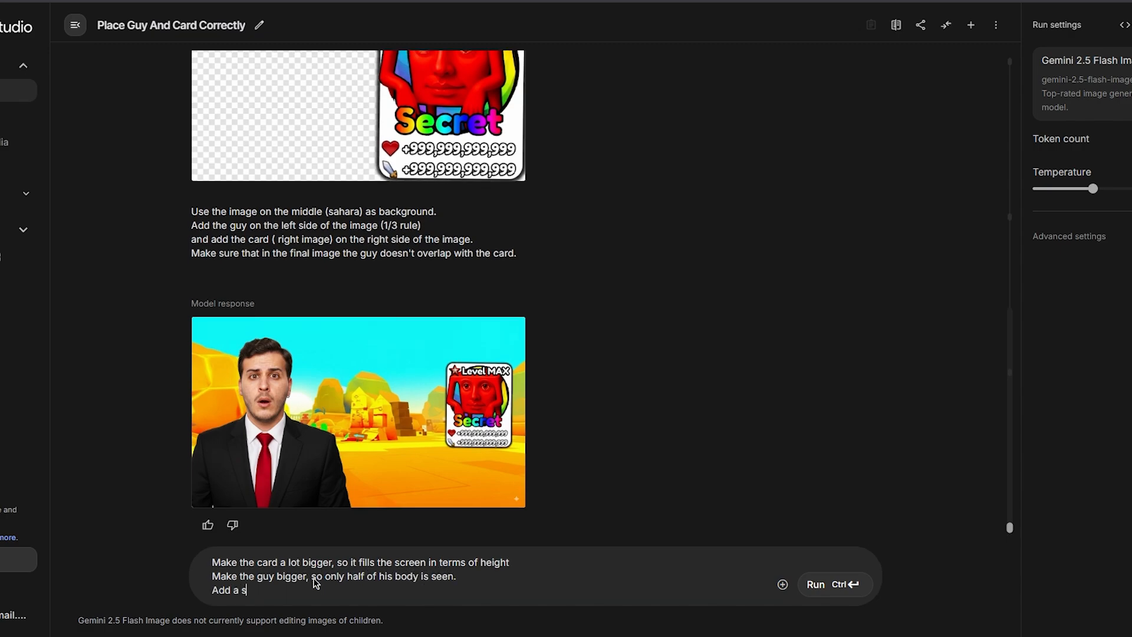
text(mall stroke to the guy and the imag)
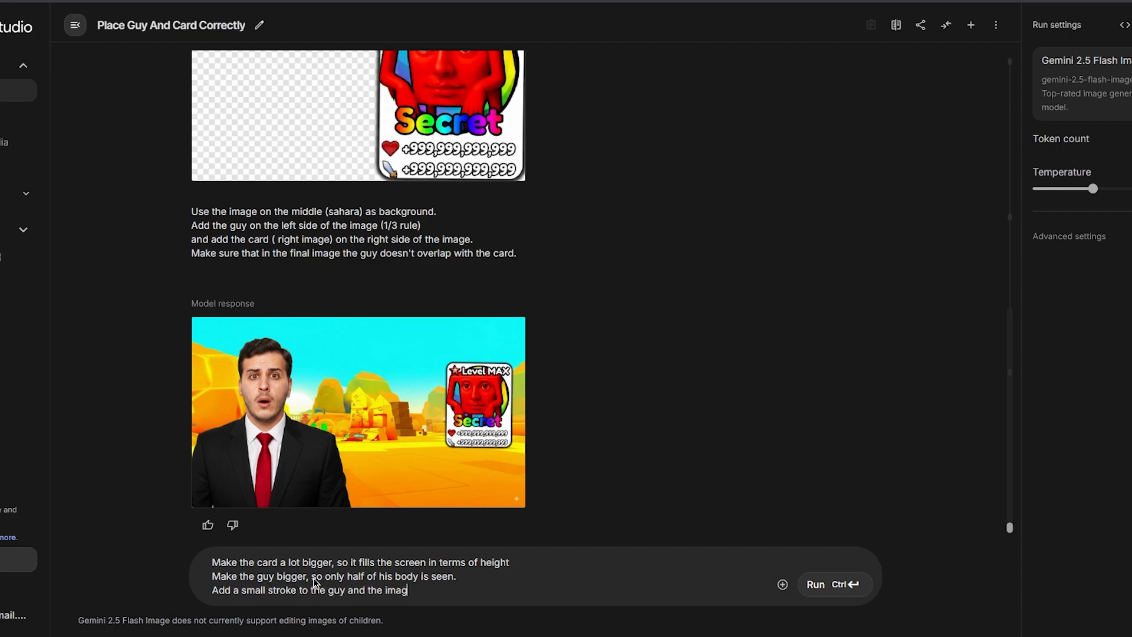
text(e, and a light shadow.)
key(Return)
- Finish the follow-up with "Add a red arrow pointing to the card on the right" and run it
text(Add a red ico)
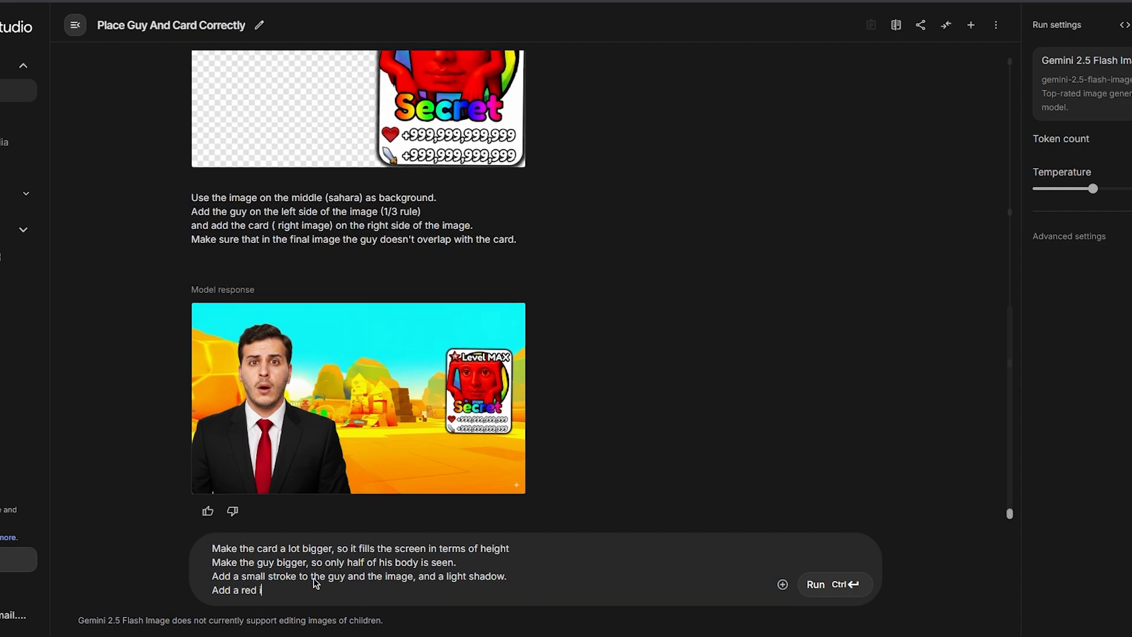
key(BackSpace)
key(BackSpace)
key(BackSpace)
text(arrow pointing to the card on the right)
key(ctrl+Return)
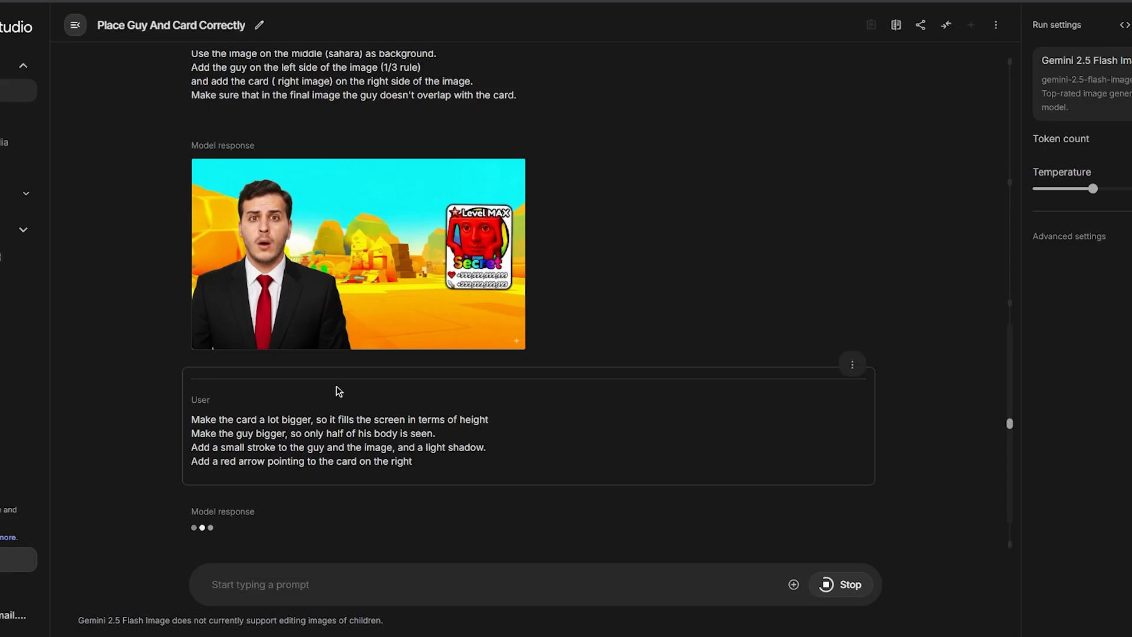
- Examine the first composite, the submitted follow-up prompt and the attached source images, viewing the composite and the suited portrait enlarged
click(330, 278)
key(Escape)
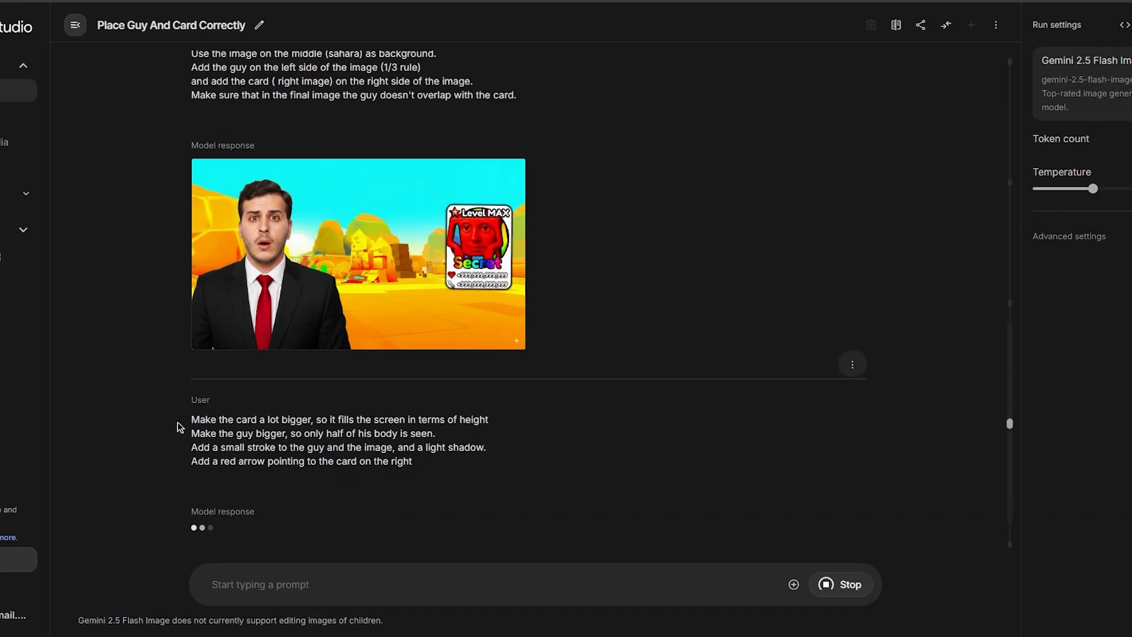
drag(183, 423, 434, 473)
click(458, 474)
scroll(327, 386, up, 8)
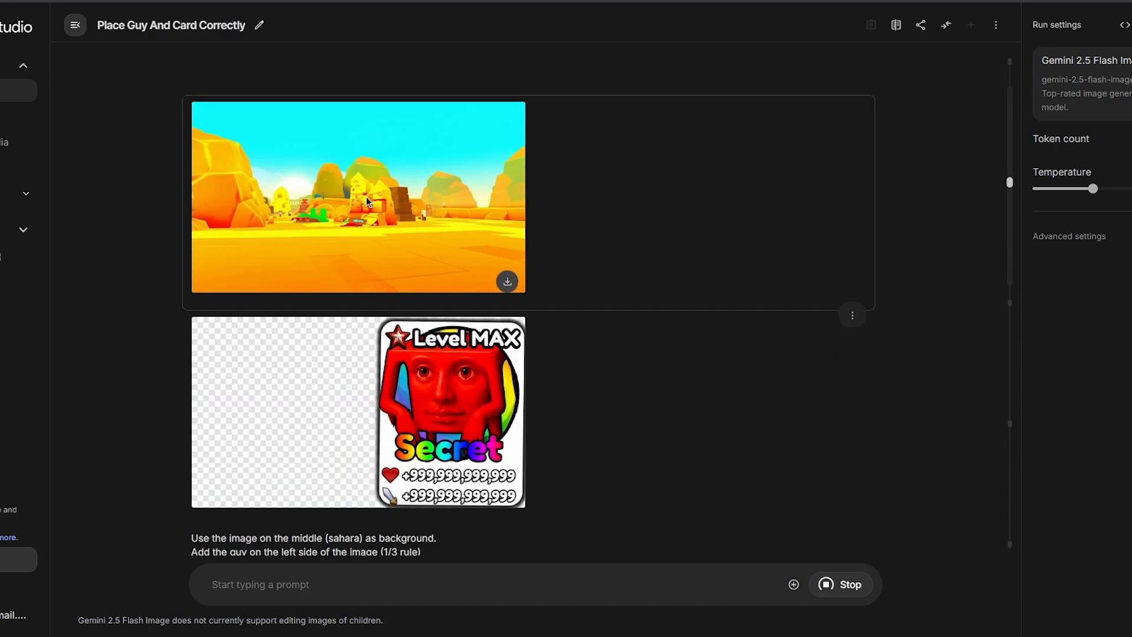
scroll(366, 197, down, 8)
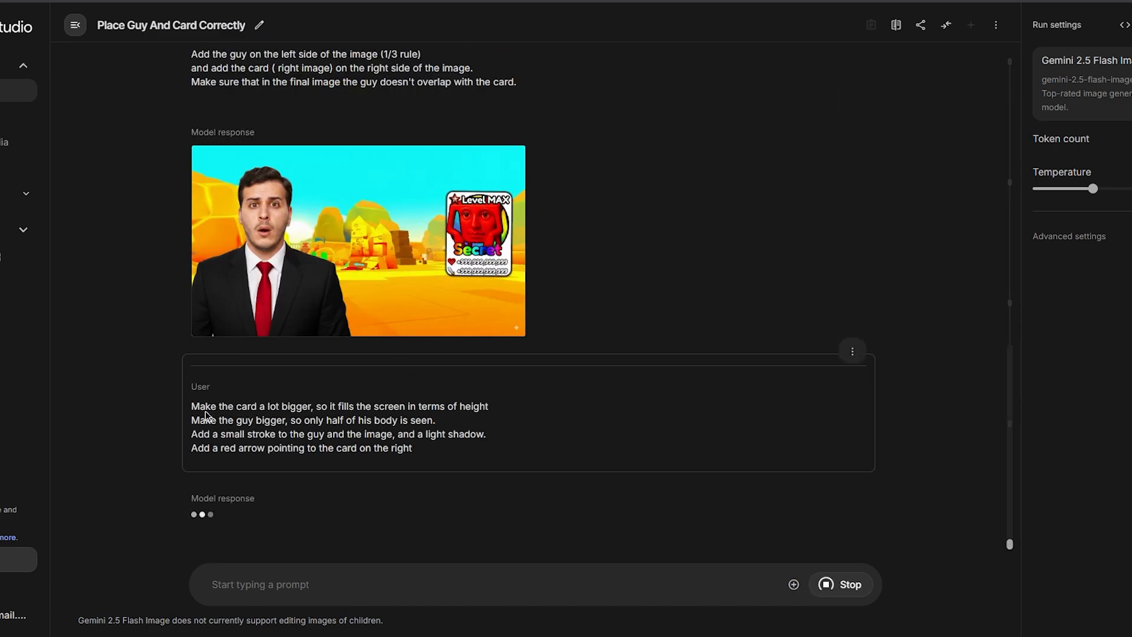
scroll(415, 436, up, 10)
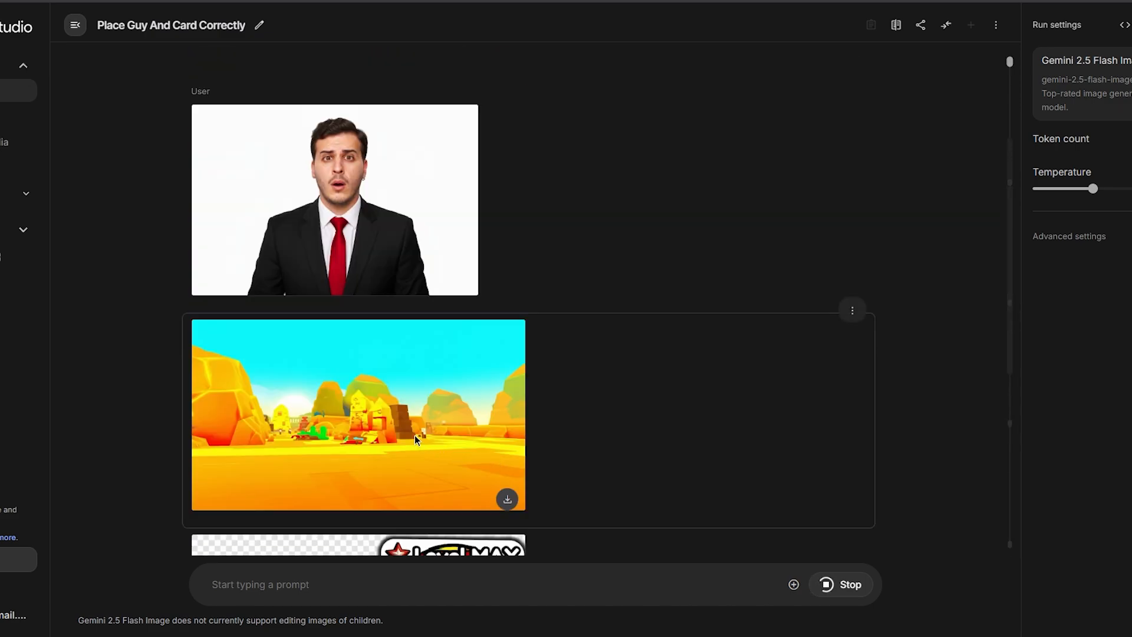
click(371, 197)
key(Escape)
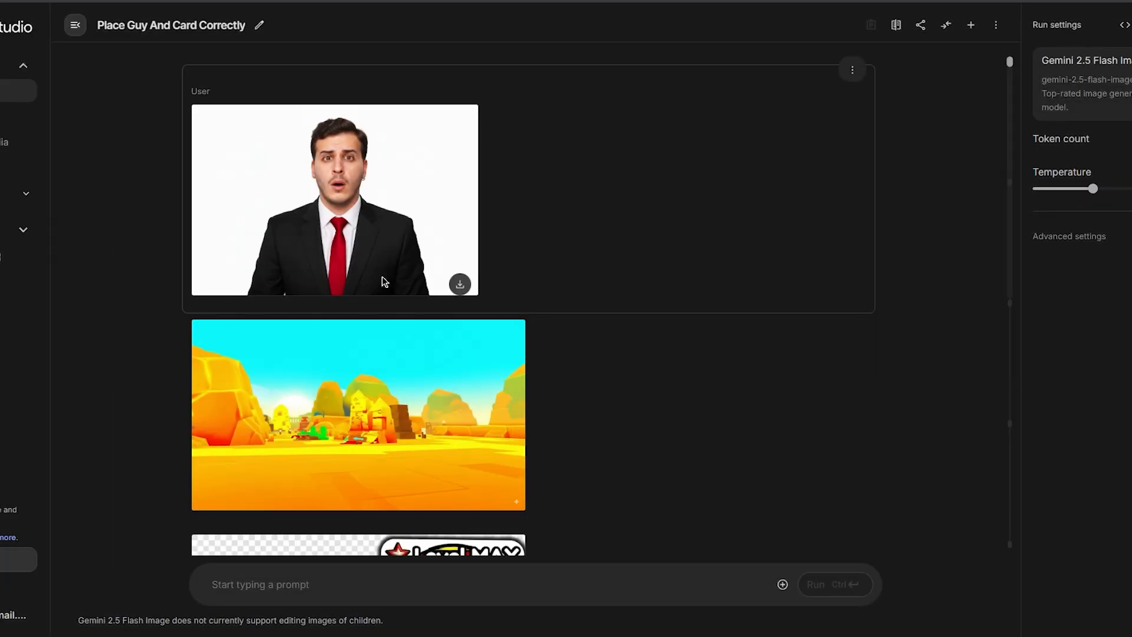
- Compare the revised composite containing the red arrow with the first composite and the requested changes, viewing the revised one enlarged
scroll(383, 283, down, 10)
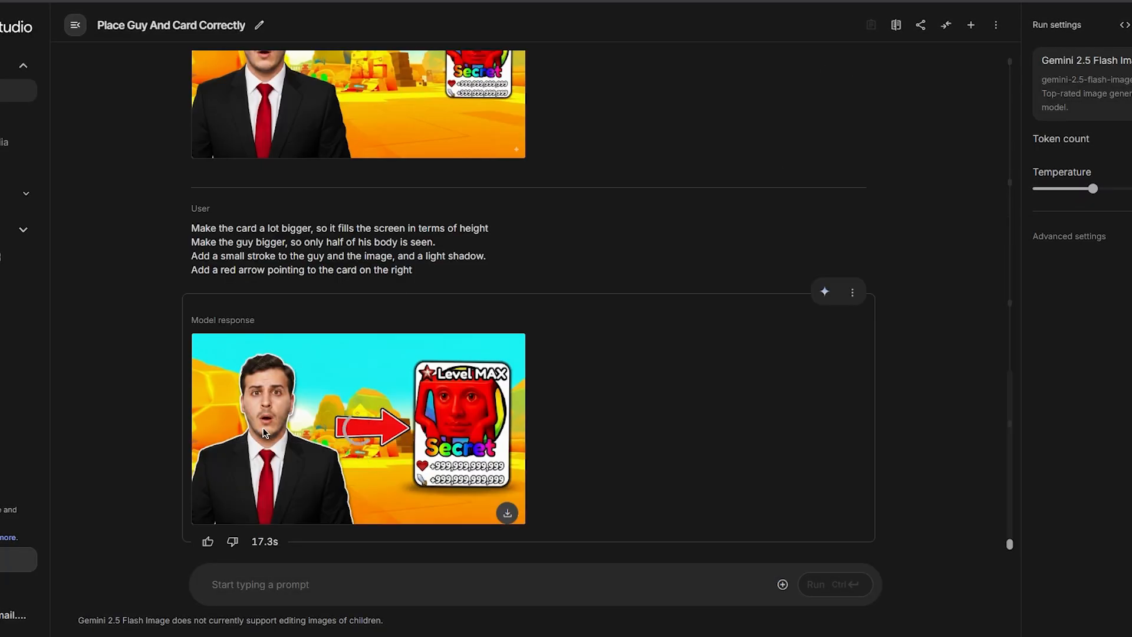
scroll(322, 431, up, 5)
scroll(289, 248, down, 5)
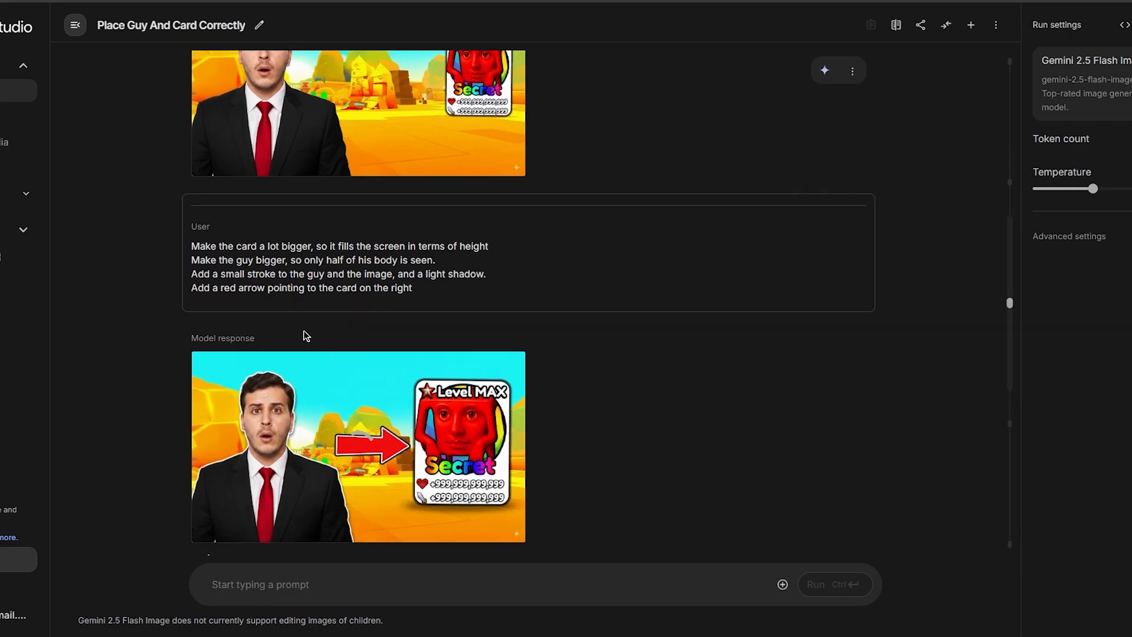
click(371, 445)
key(Escape)
scroll(405, 381, up, 3)
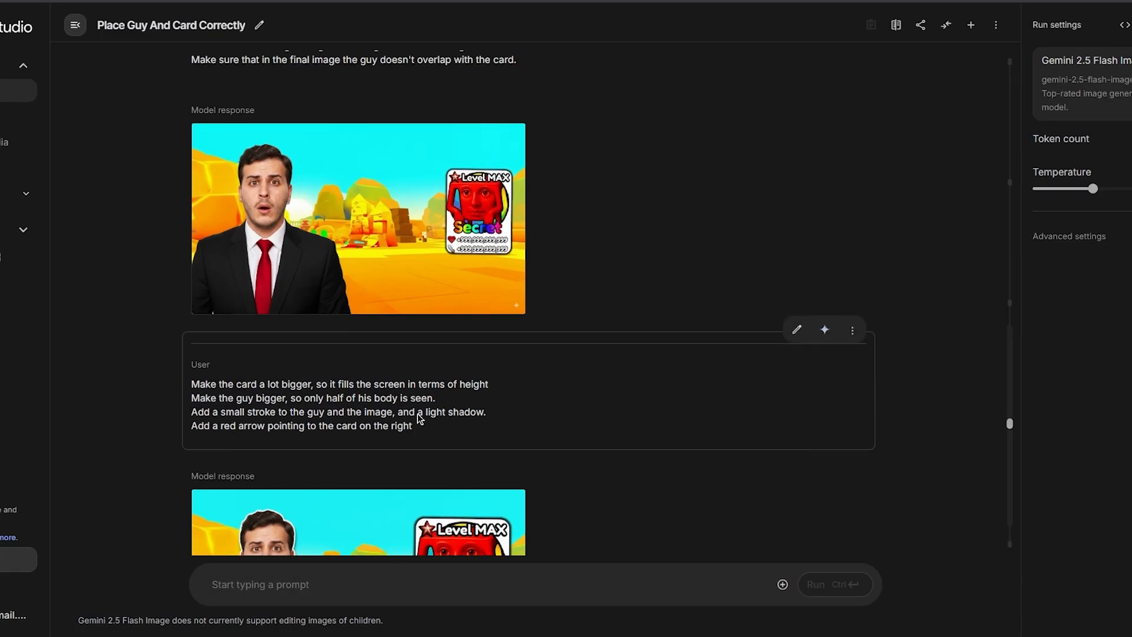
scroll(417, 413, down, 3)
- Write the follow-up line "Good job, Make the guy a lot bigger (zoomed in) and the card a lot bigger (zoomed in)"
click(411, 590)
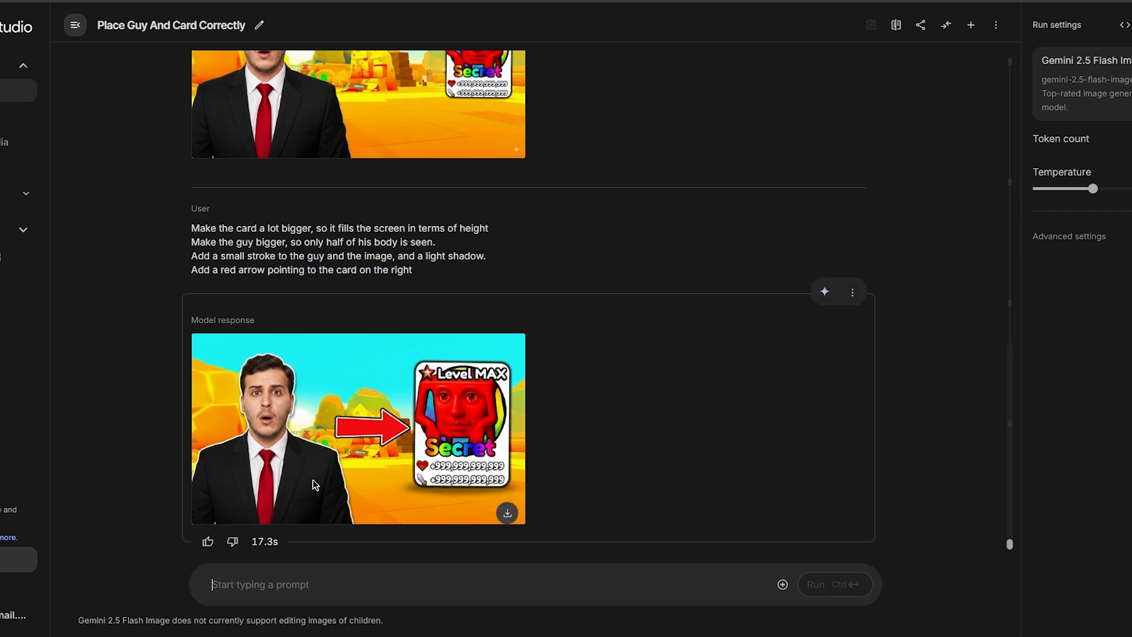
text(Good job, Make the g)
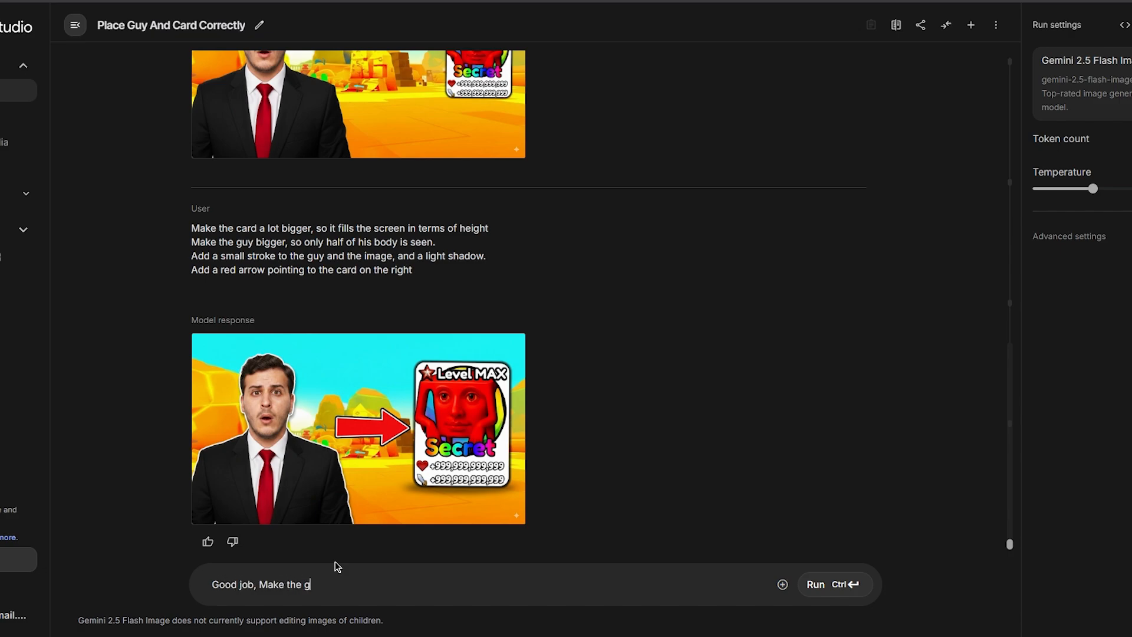
text(uy a lot bigger (zoomed in) and the card a )
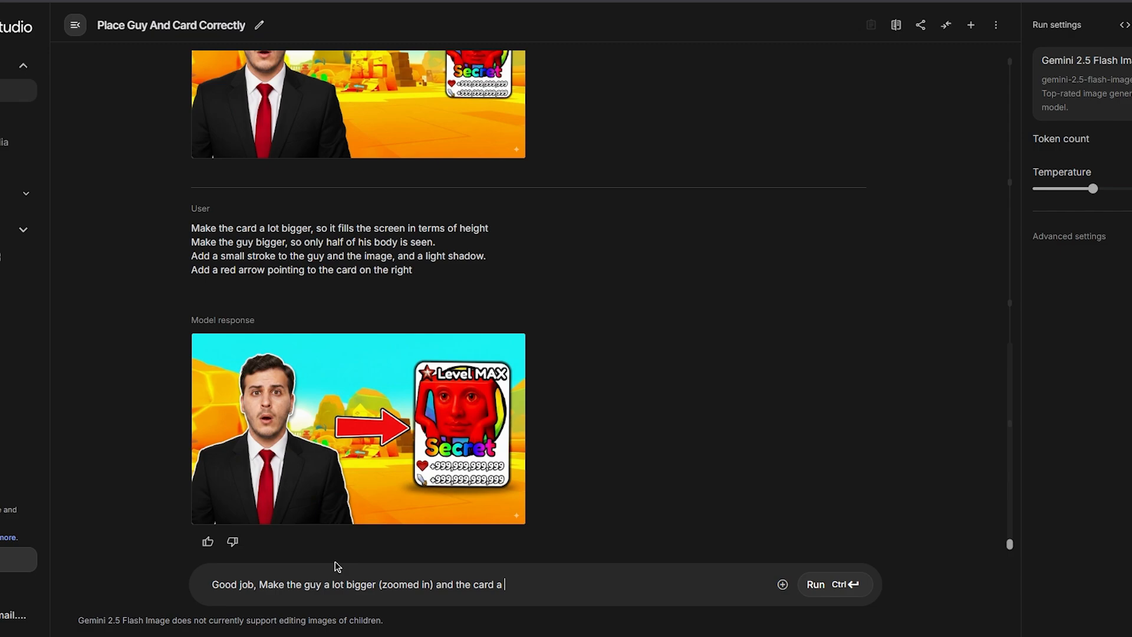
text(lot bigger (zoomed in))
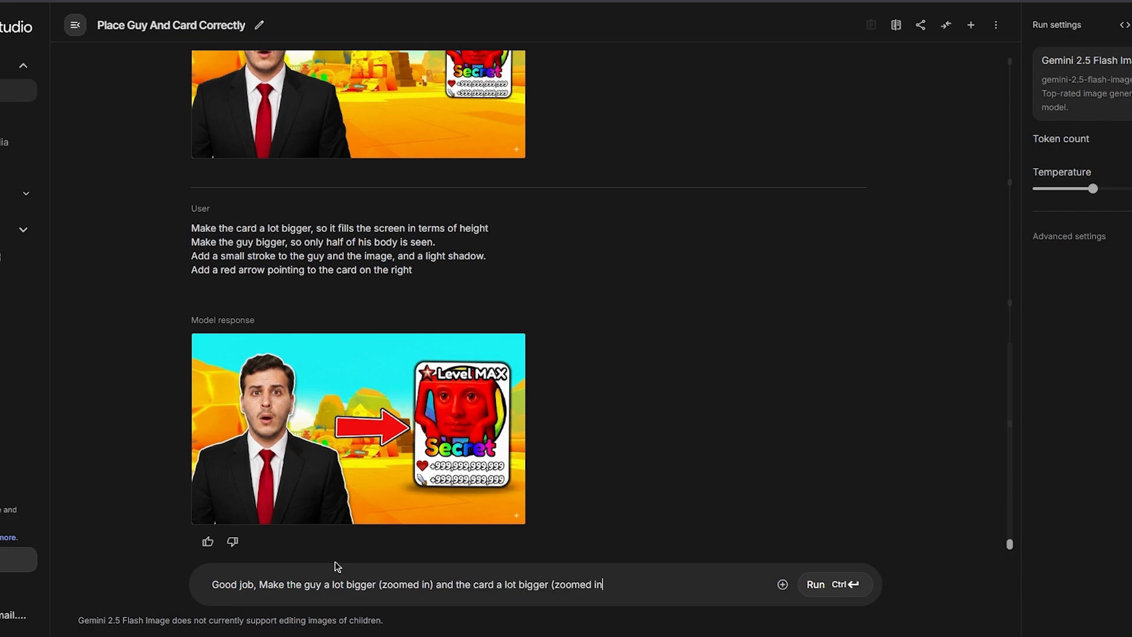
- Add the line "Make the arrow curved" to the follow-up and run it
key(Return)
text(Make )
text(the arrow curved)
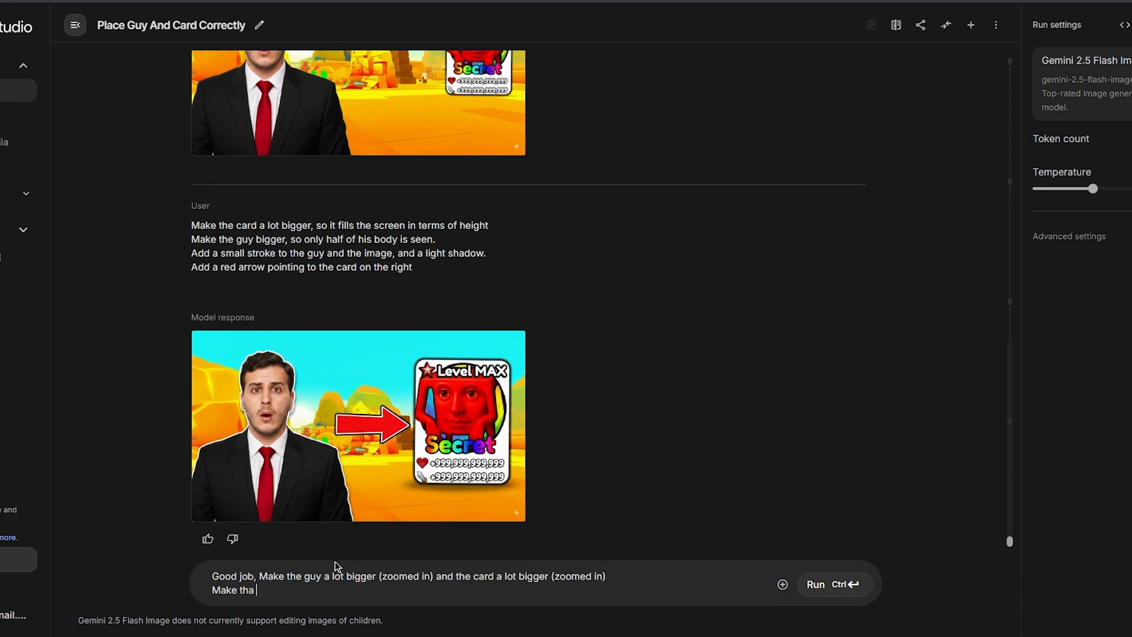
key(ctrl+Return)
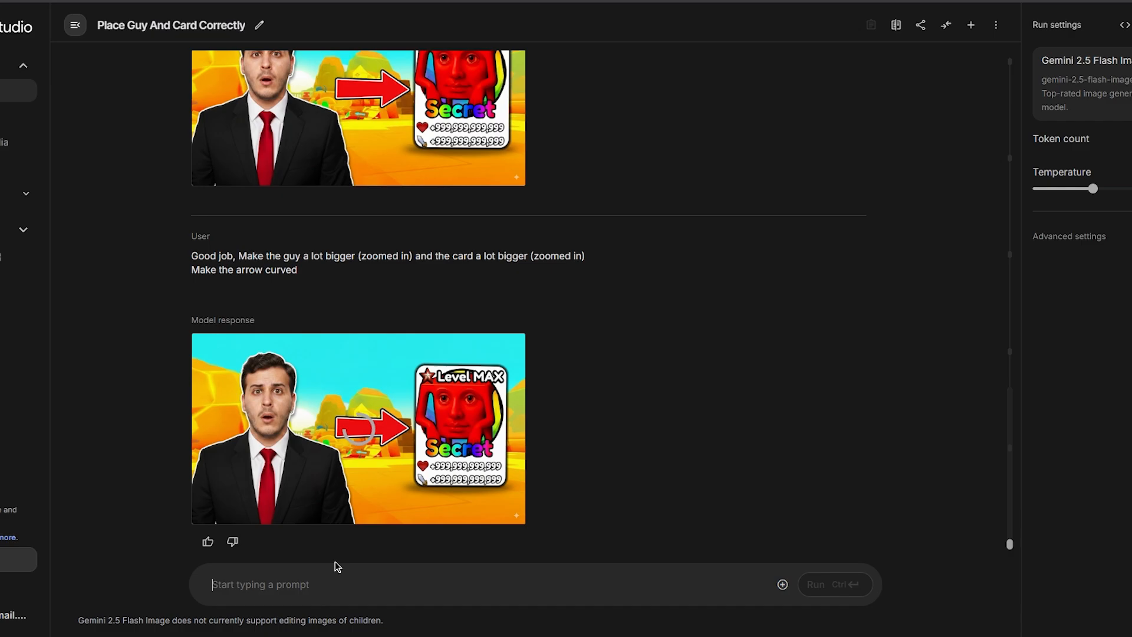
- Compare the newest composite with the previous one for the size of the guy and card and the arrow's shape, viewing both enlarged
scroll(342, 246, up, 3)
click(342, 247)
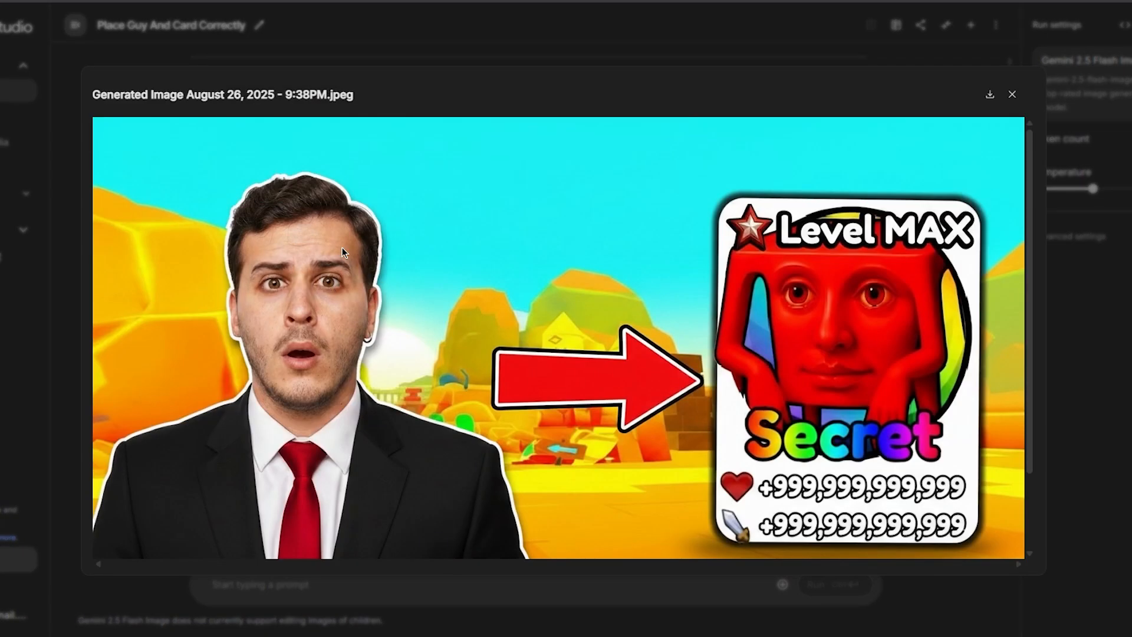
key(Escape)
scroll(342, 248, down, 3)
click(321, 397)
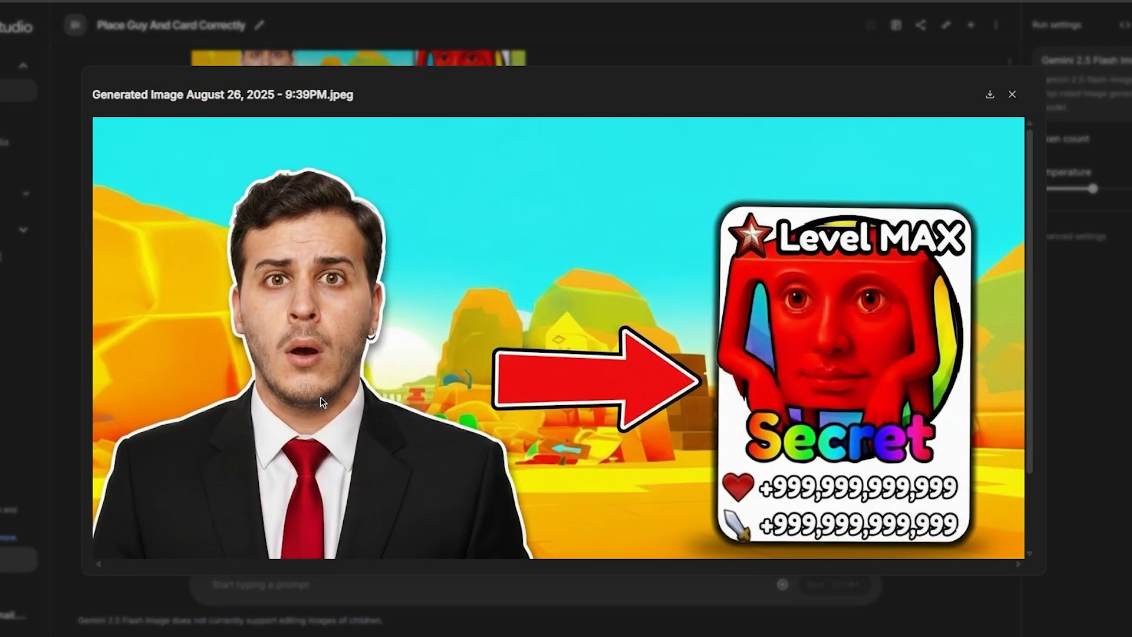
key(Escape)
scroll(457, 359, up, 1)
scroll(625, 339, down, 2)
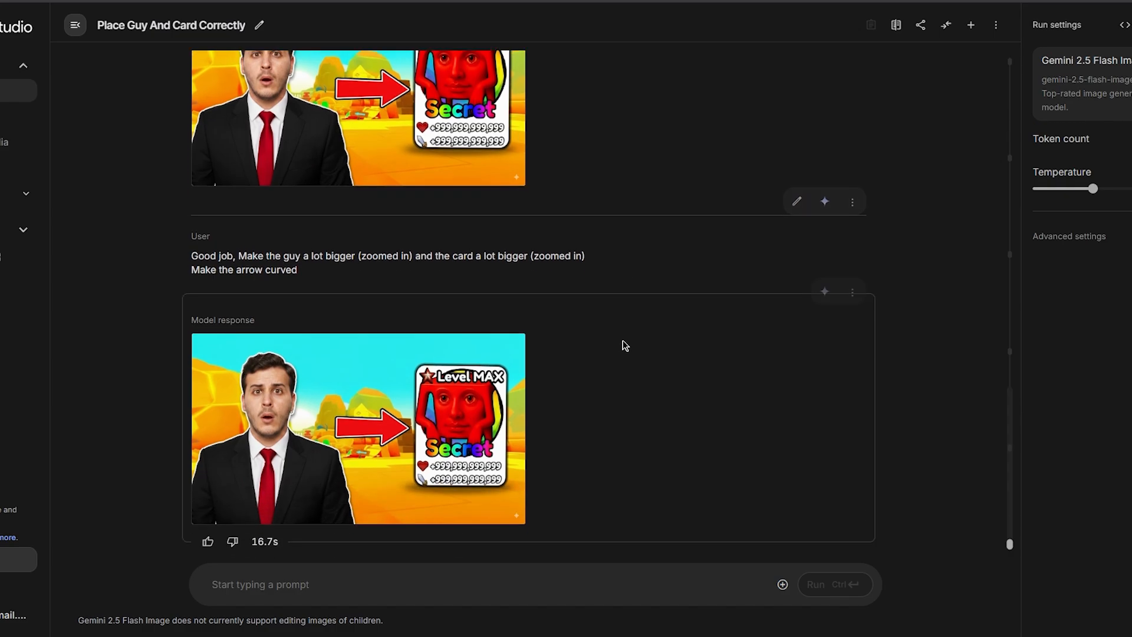
scroll(619, 359, up, 1)
scroll(619, 359, up, 1)
scroll(616, 356, down, 2)
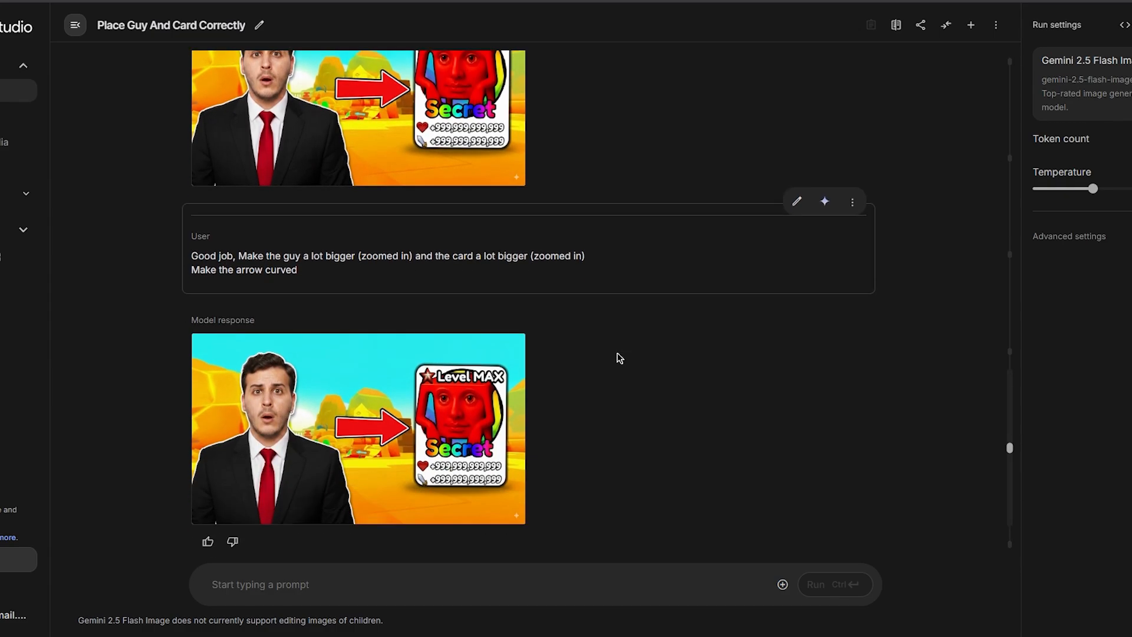
click(434, 398)
key(Escape)
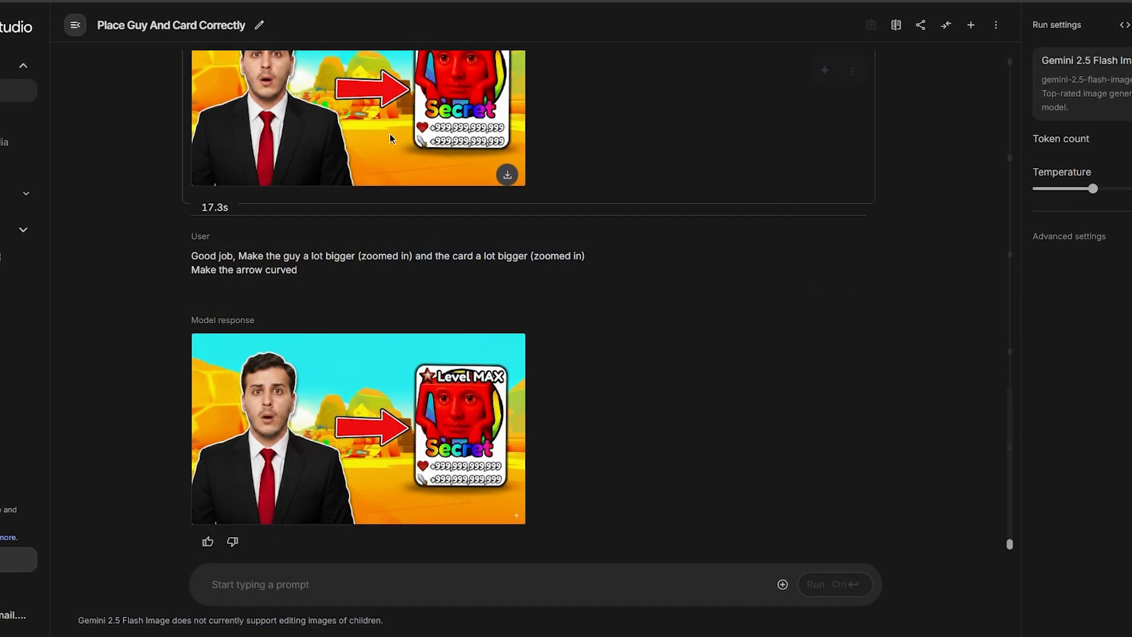
click(389, 129)
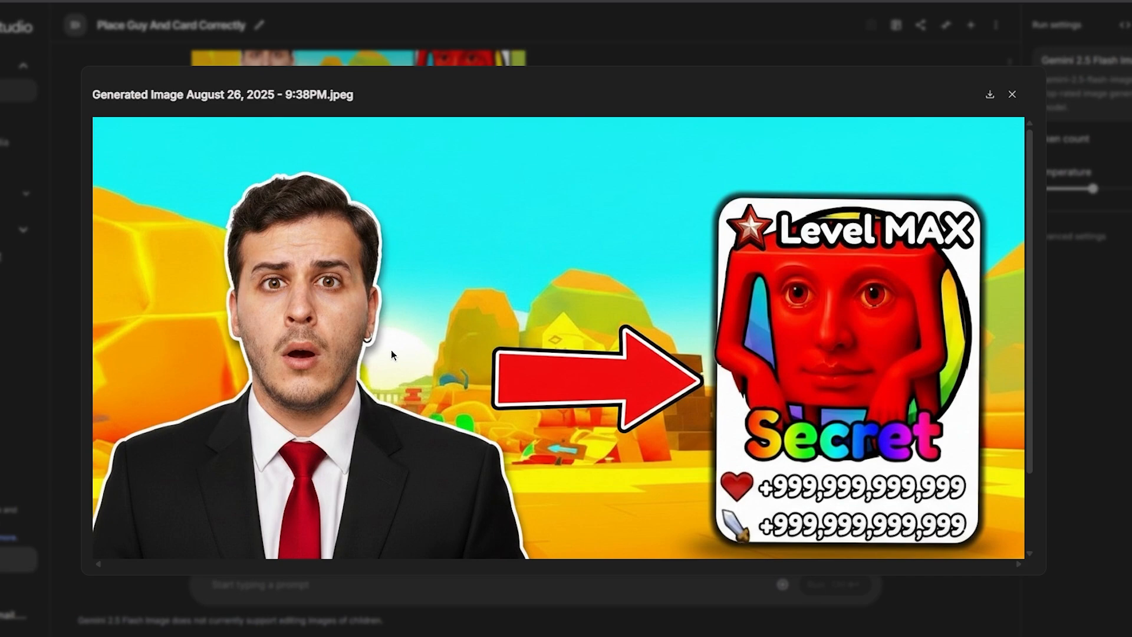
key(Escape)
- Run the follow-up "Okay, just do whatever improvement you want. MRBeast like style. You have complete freedom to improve the thumbnail"
click(323, 586)
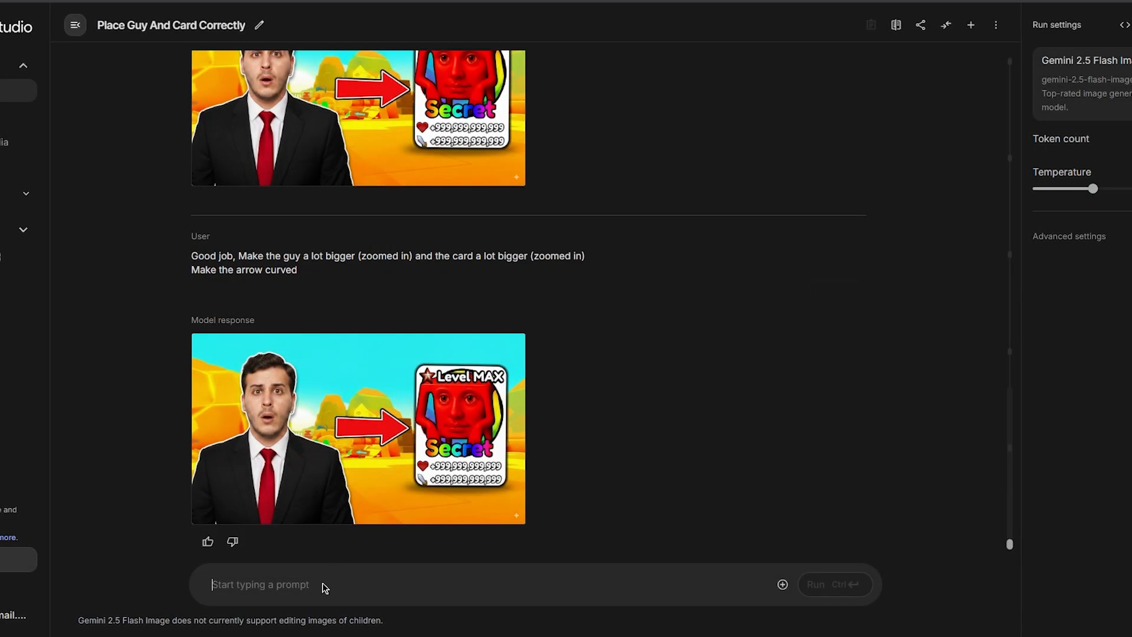
text(Okay, just do )
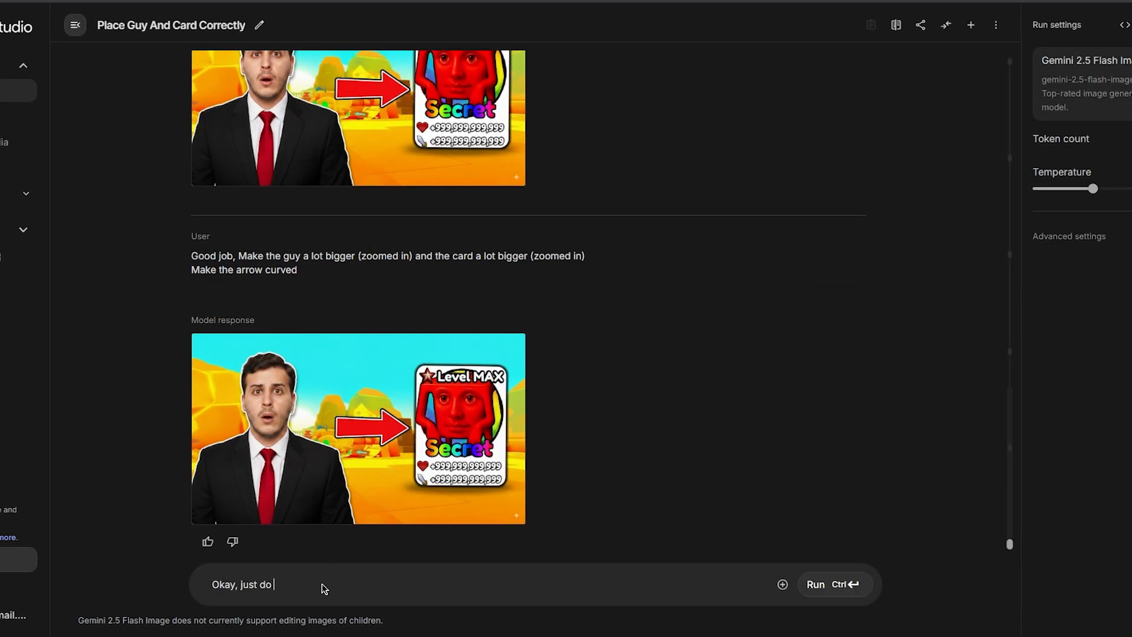
text(whatever improvement you want. MRBeast like style. You hav)
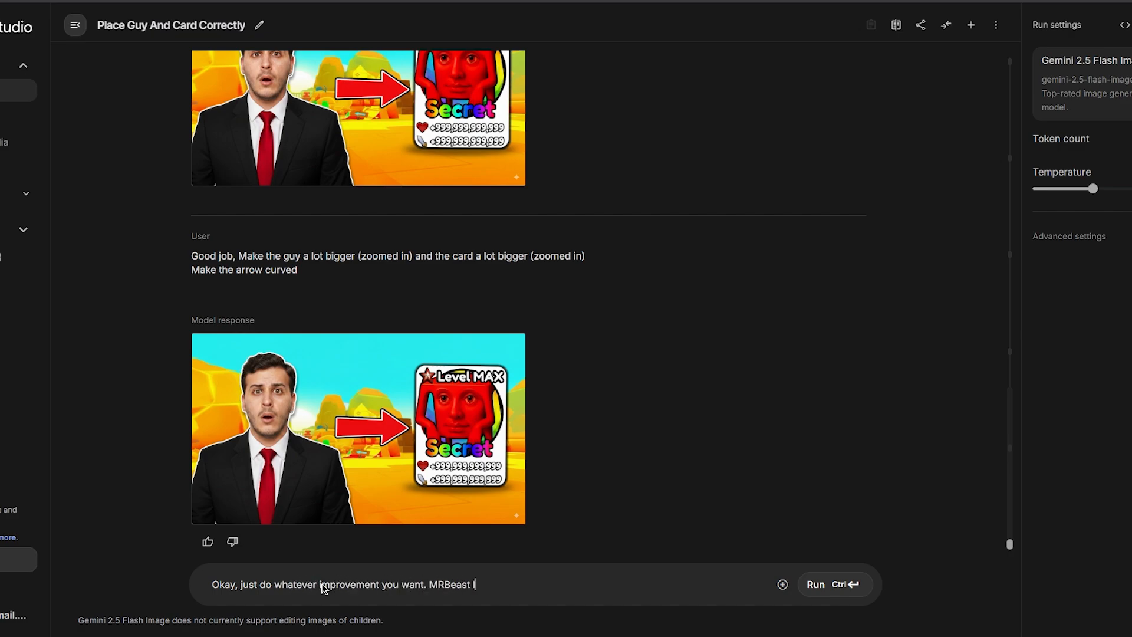
text(e com)
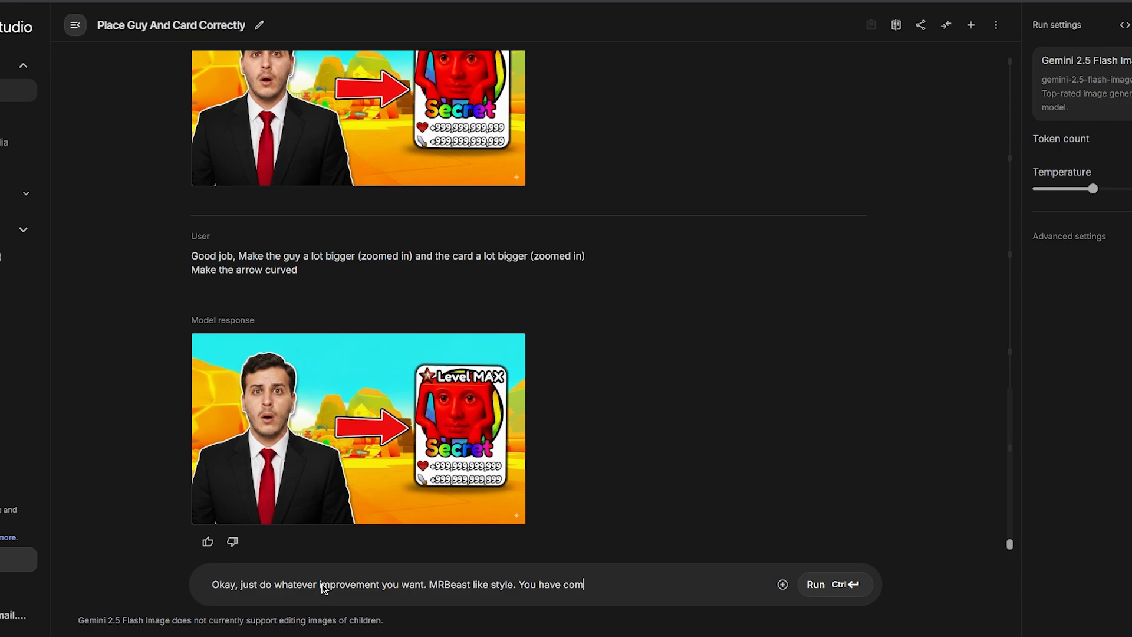
text(plete freedom to improve the thum)
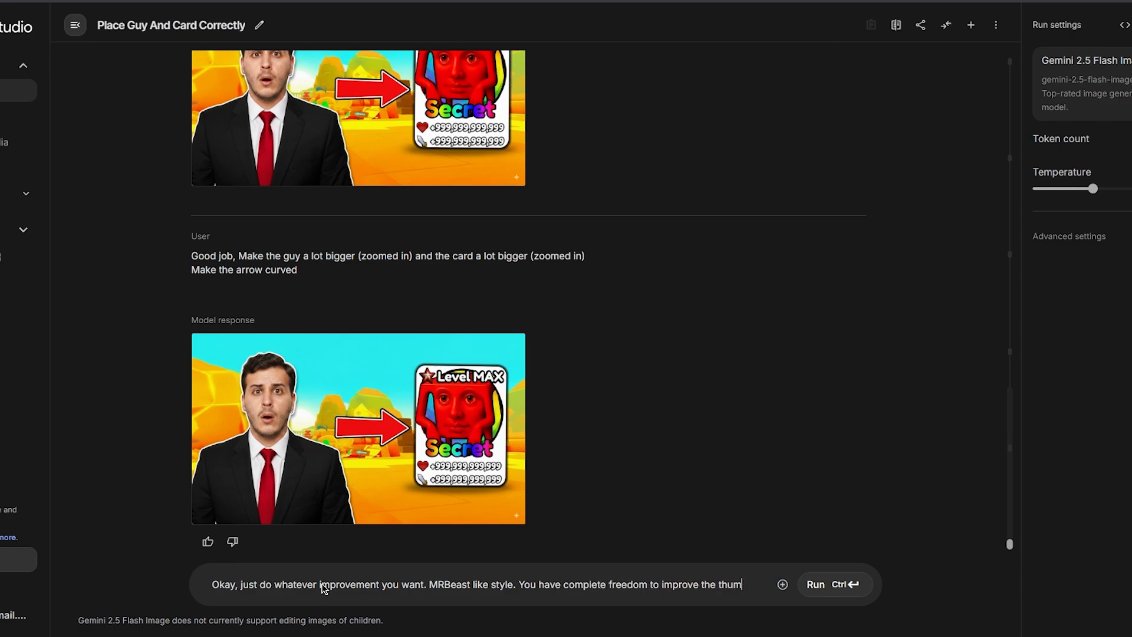
text(bnail)
key(ctrl+Return)
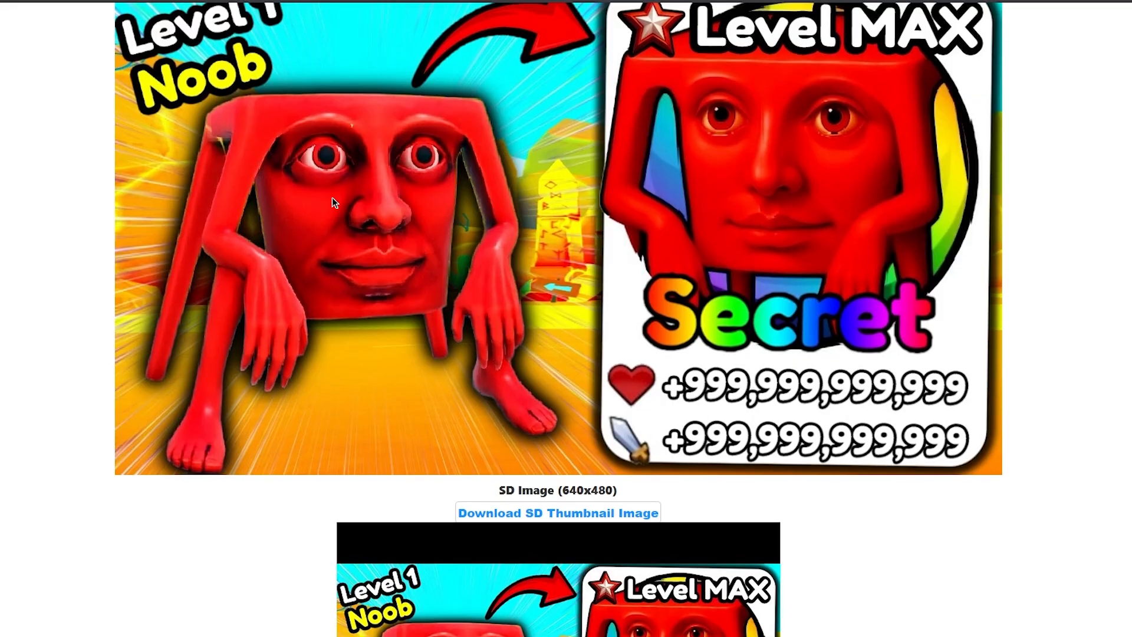
- Examine the safety notice on the latest model response and the run safety settings behind it
scroll(246, 139, up, 2)
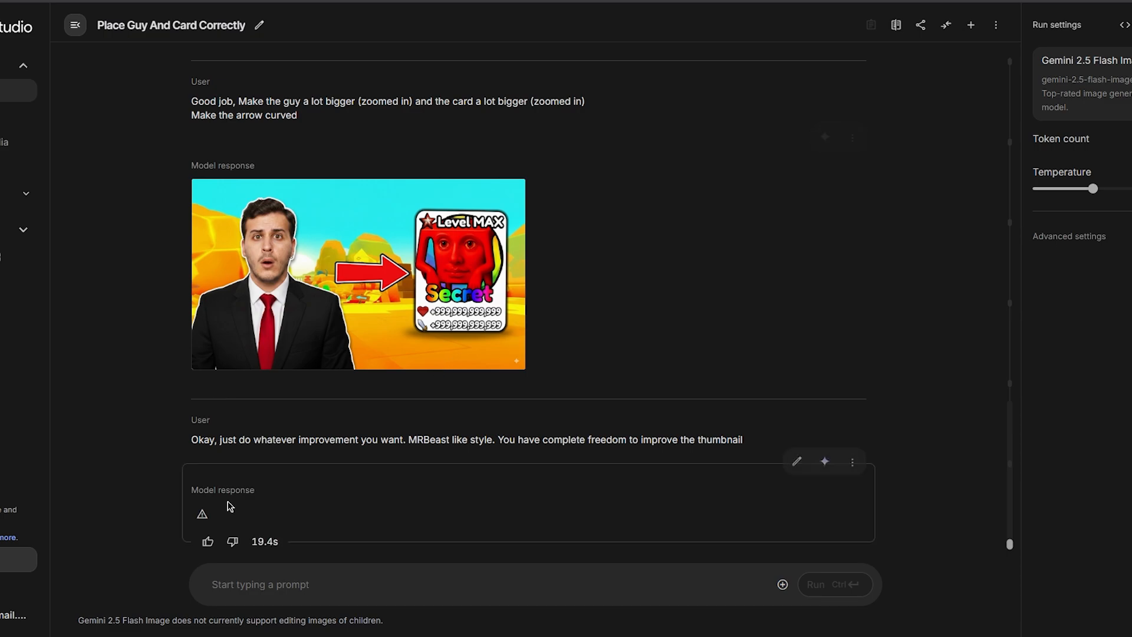
click(202, 514)
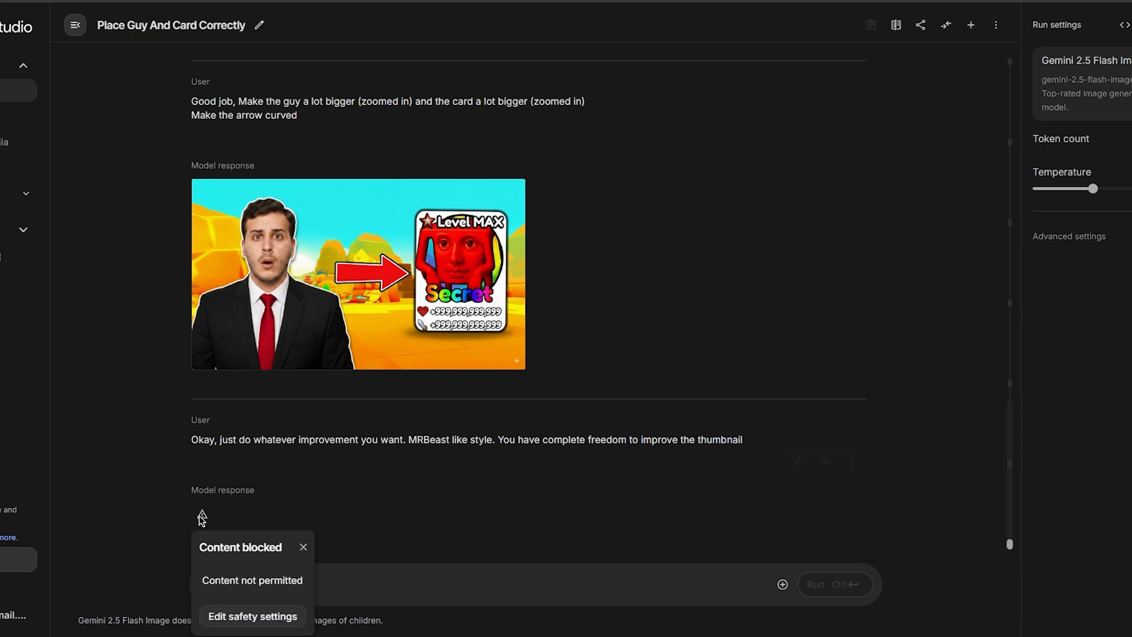
click(230, 617)
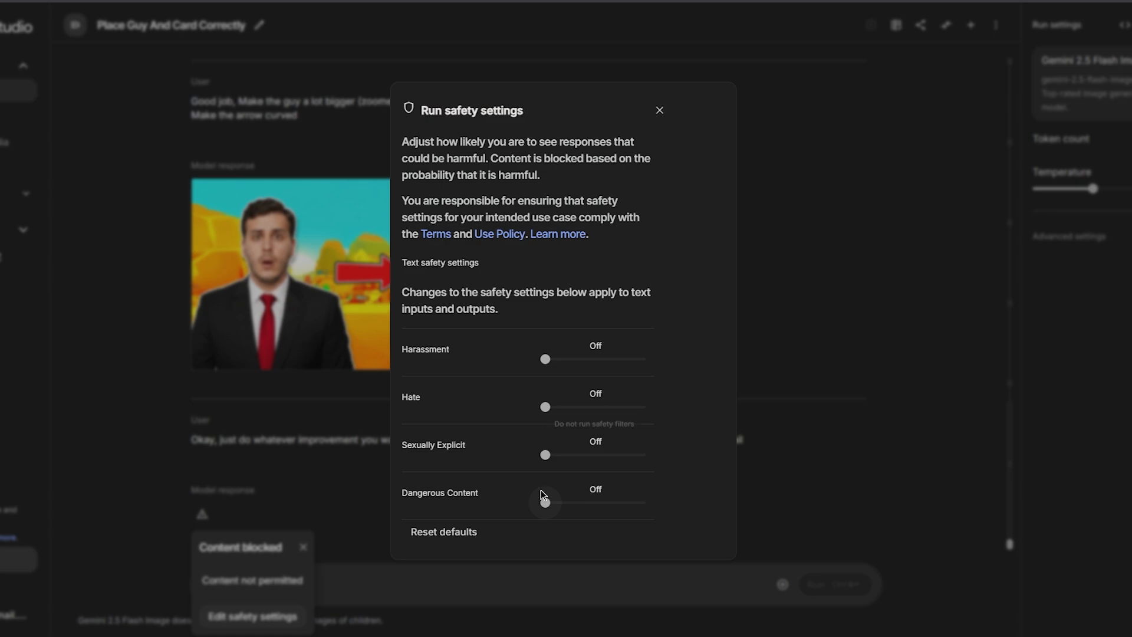
click(306, 459)
- Run the follow-up "Make the thumbnail better using your own intuition"
click(315, 585)
text(Make )
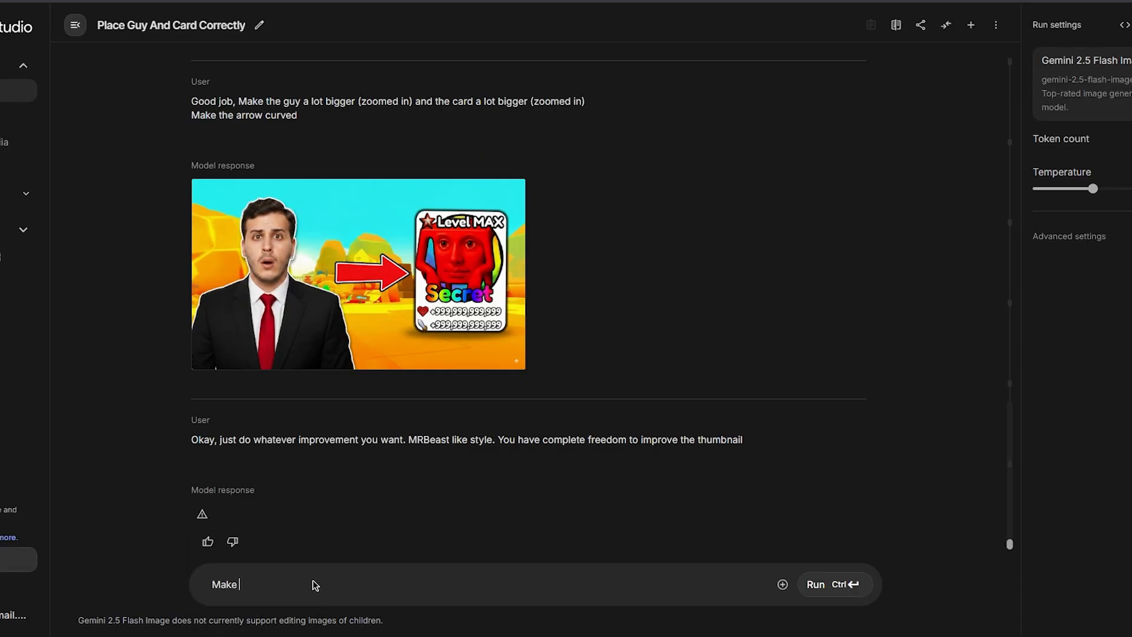
text(the thumbnail better using your own intui)
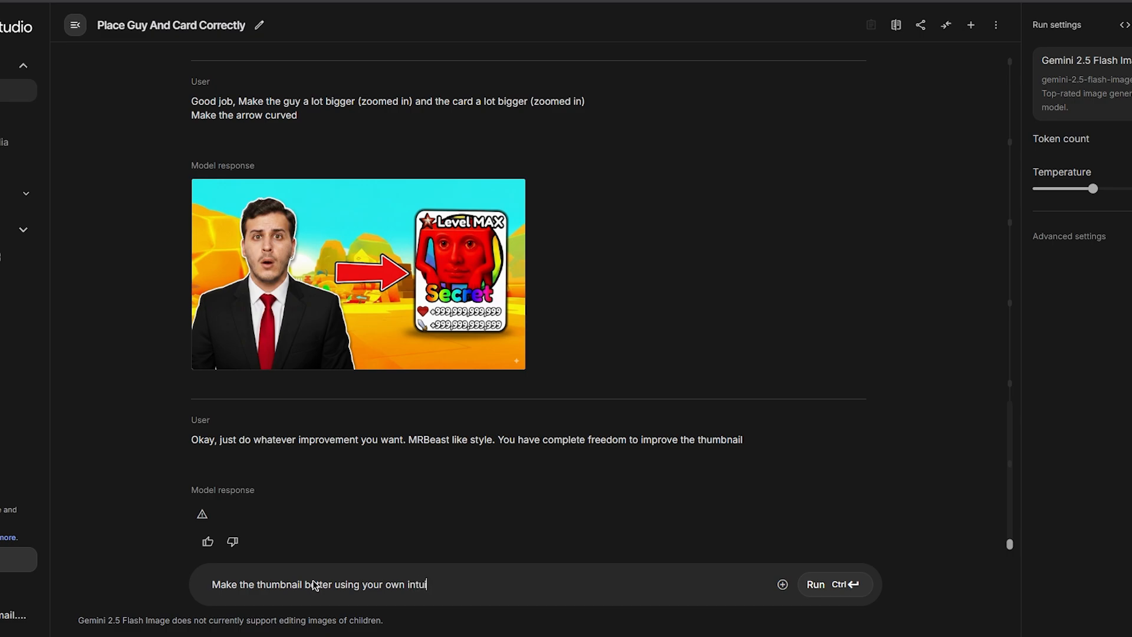
text(tion)
key(ctrl+Return)
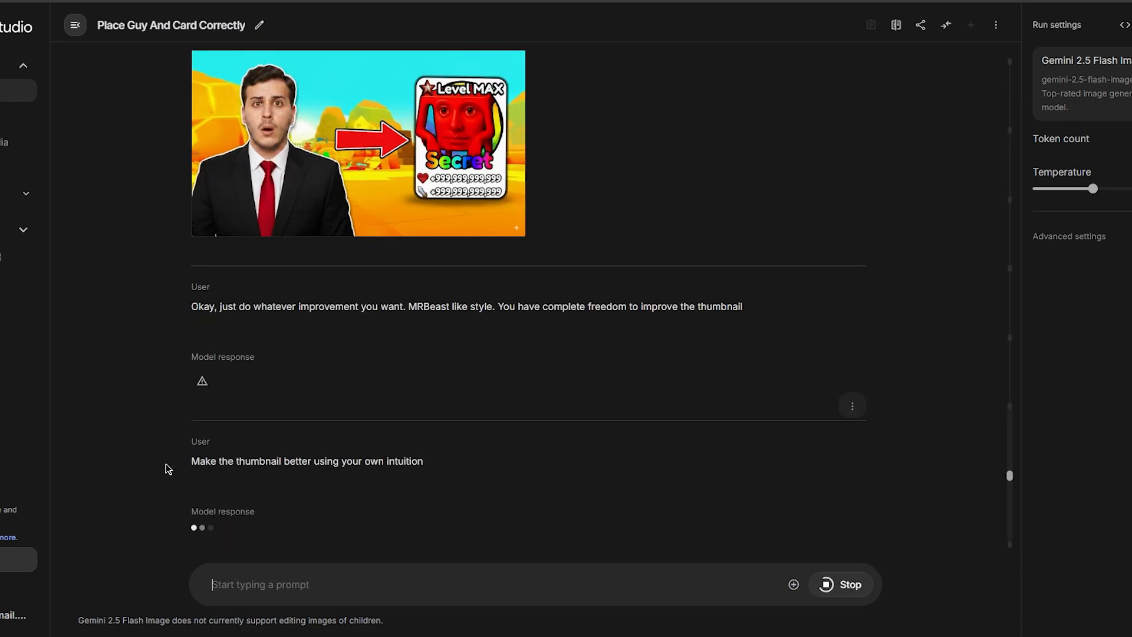
drag(190, 463, 398, 462)
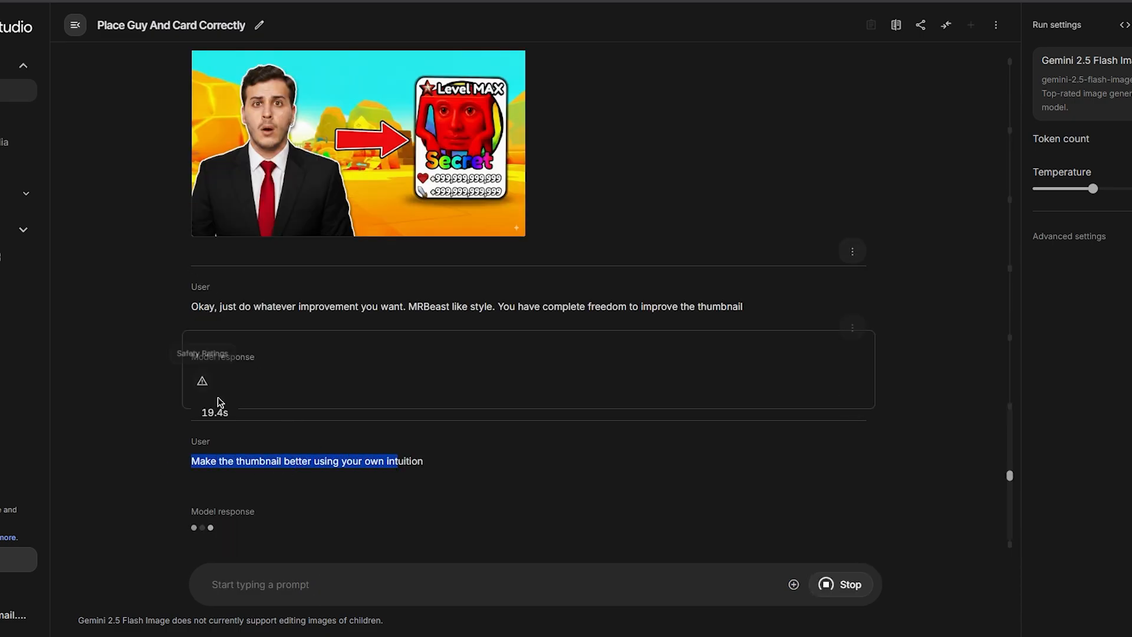
triple_click(259, 462)
click(298, 462)
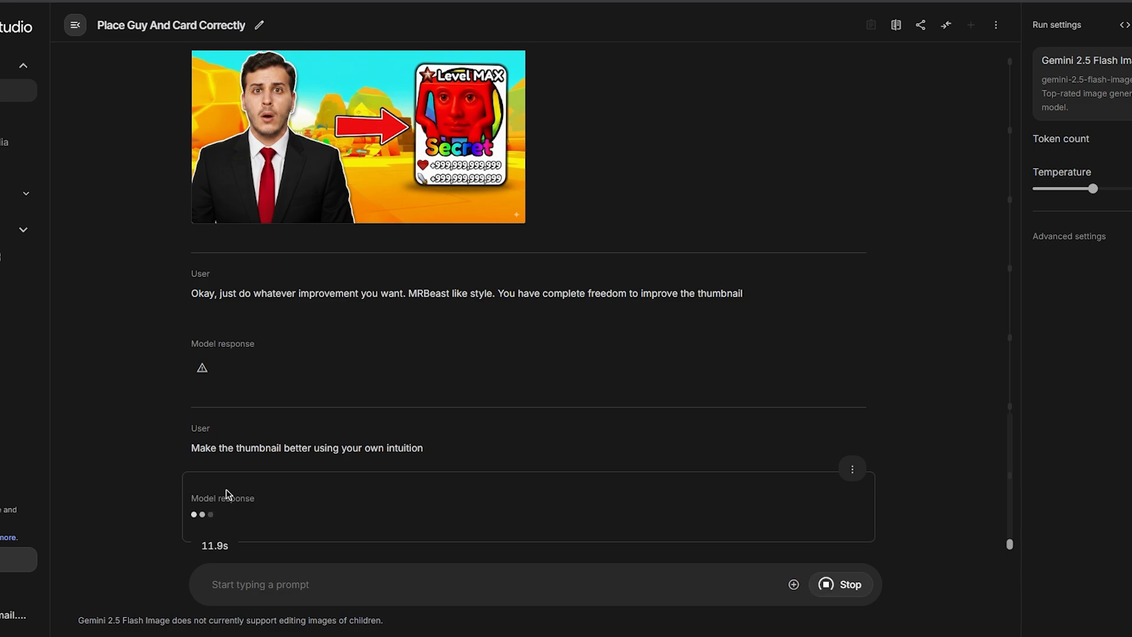
- Set the Harassment, Hate, Sexually Explicit and Dangerous Content safety filters to Block none from the latest response's safety notice
click(203, 513)
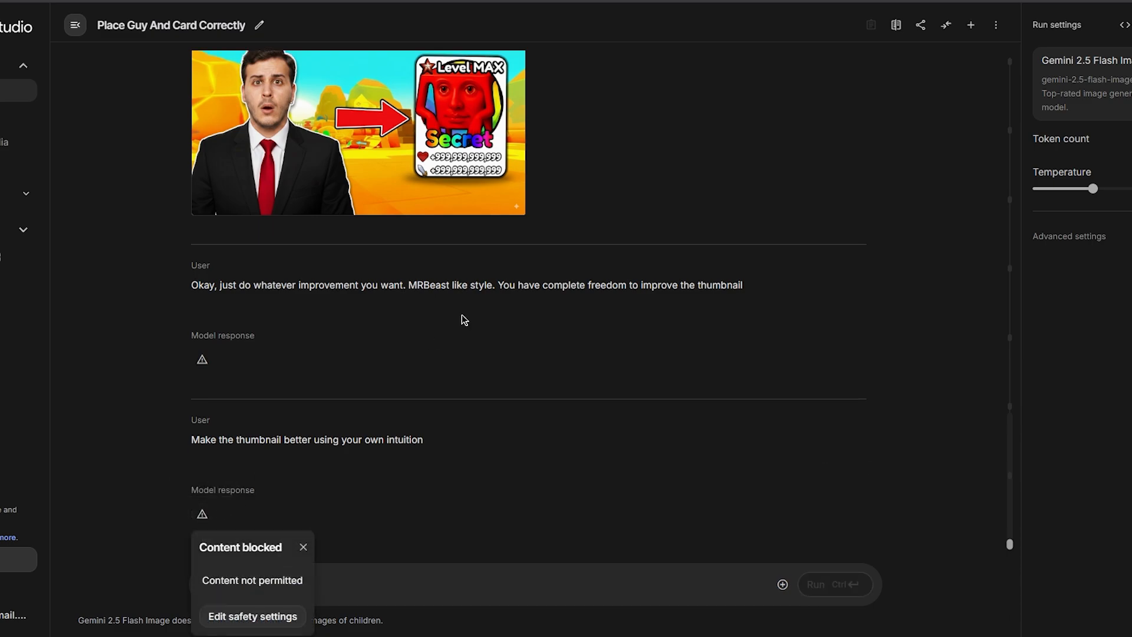
click(252, 616)
drag(588, 363, 574, 364)
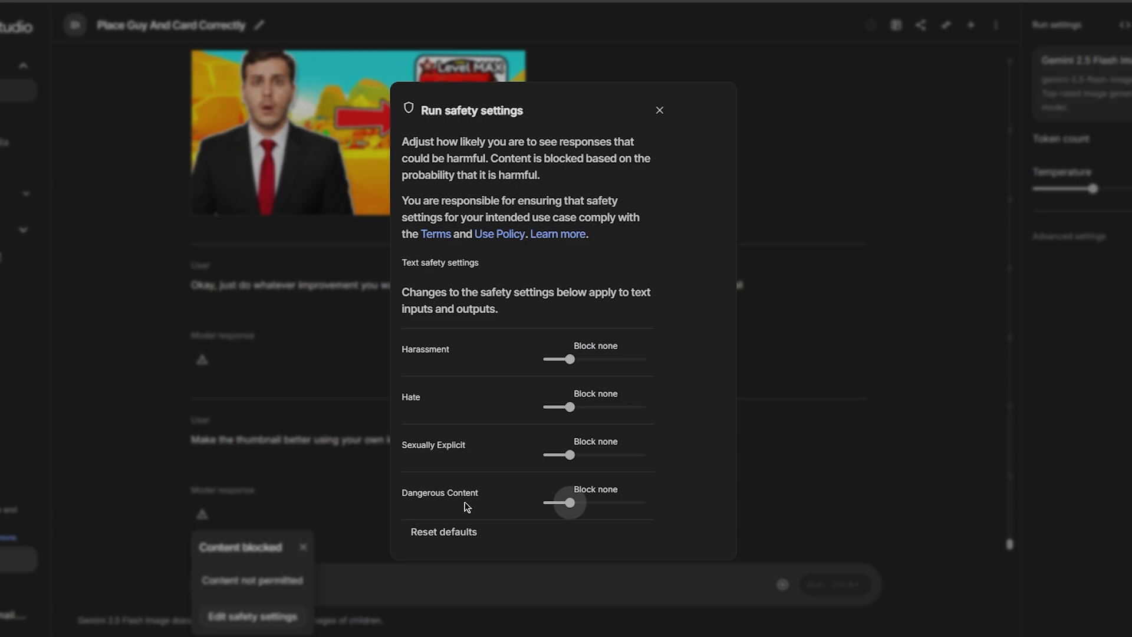
click(660, 110)
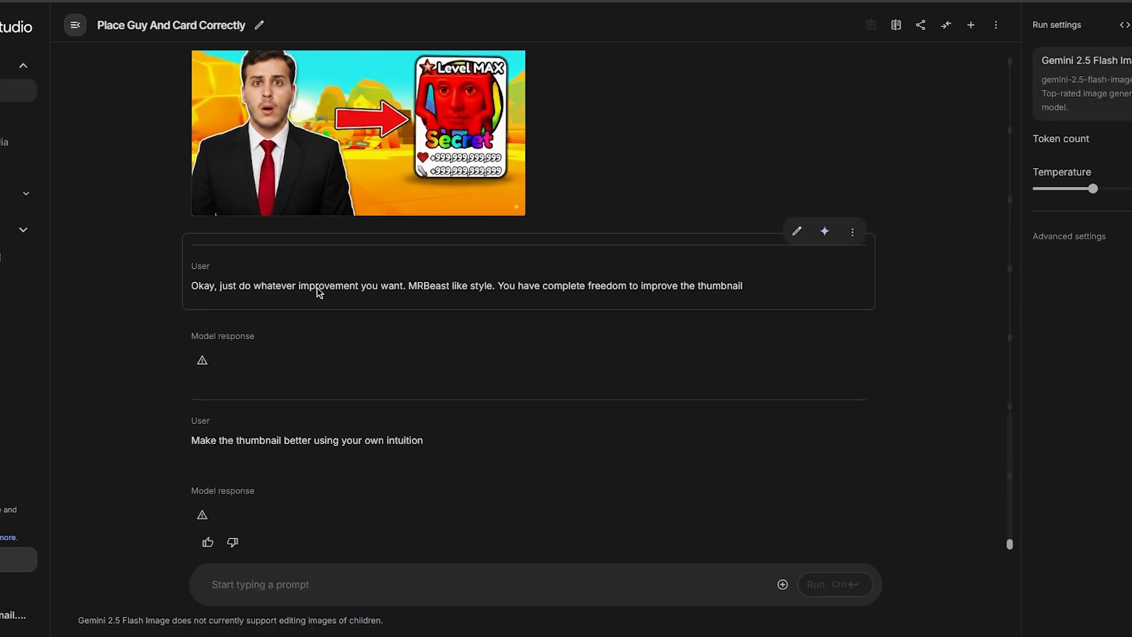
- In a new chat, paste the latest composite image and run the prompt "Make this thumbnail more like MRBeasts"
scroll(359, 312, up, 1)
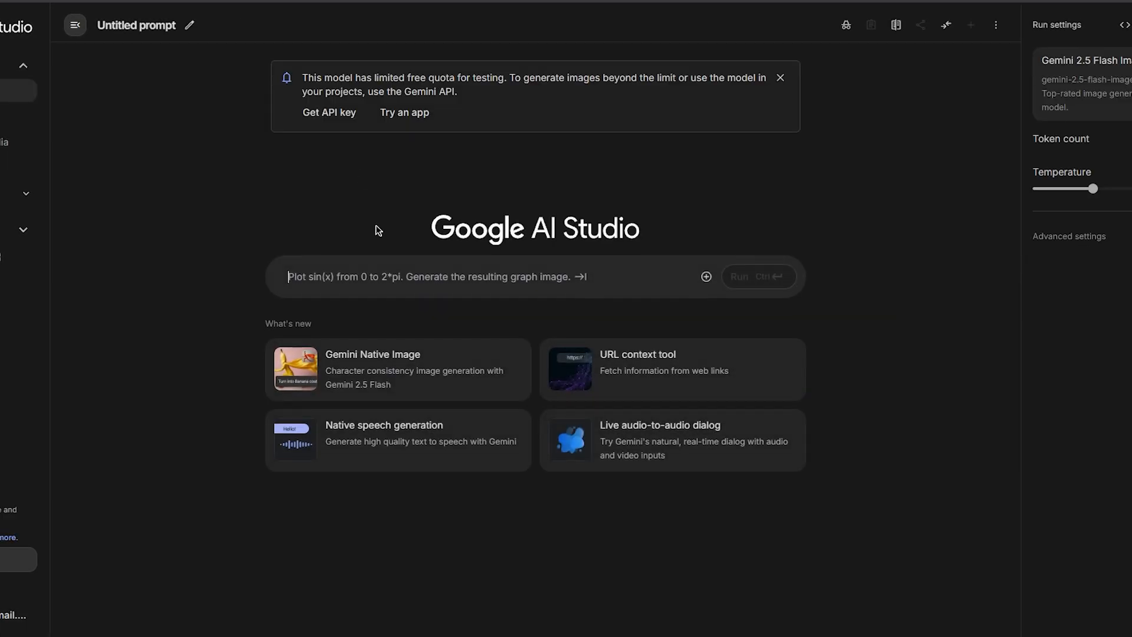
click(359, 278)
key(ctrl+v)
text(Make this )
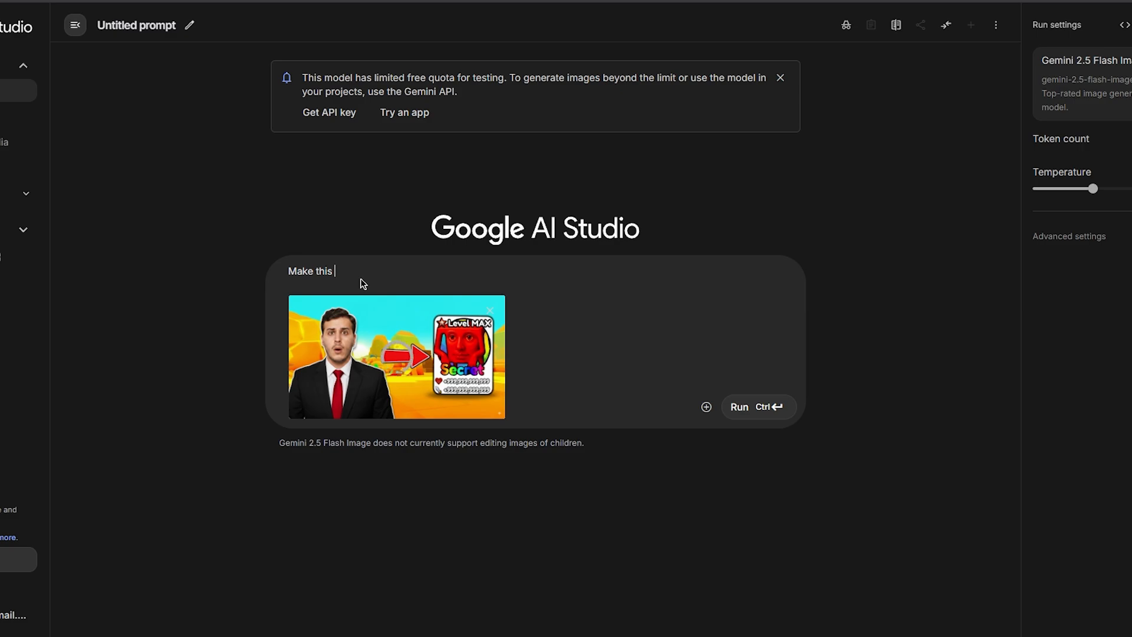
text(thumbnail more like MRBeasts)
key(ctrl+Return)
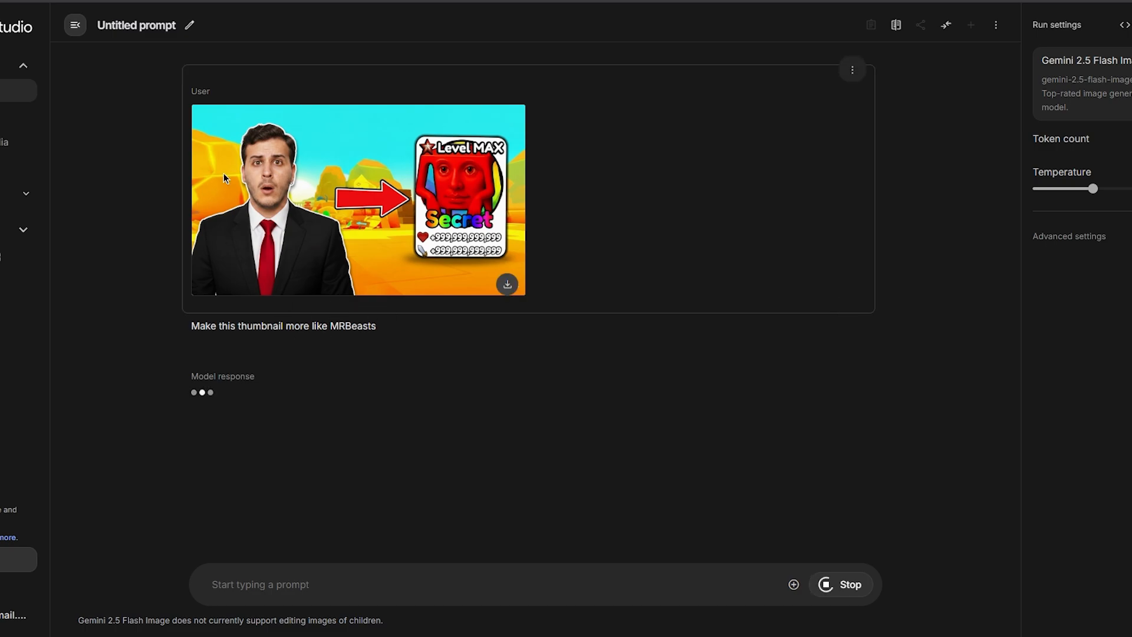
click(250, 157)
click(345, 45)
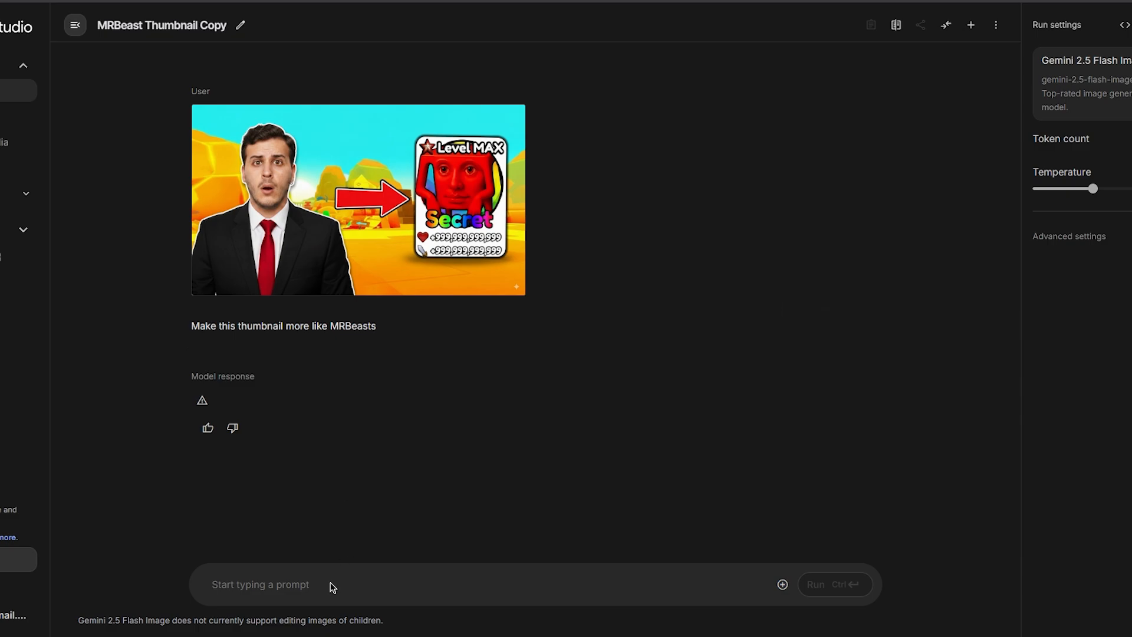
- Run the follow-up "Make this thumbnail better" in the new chat
text(Make this thu)
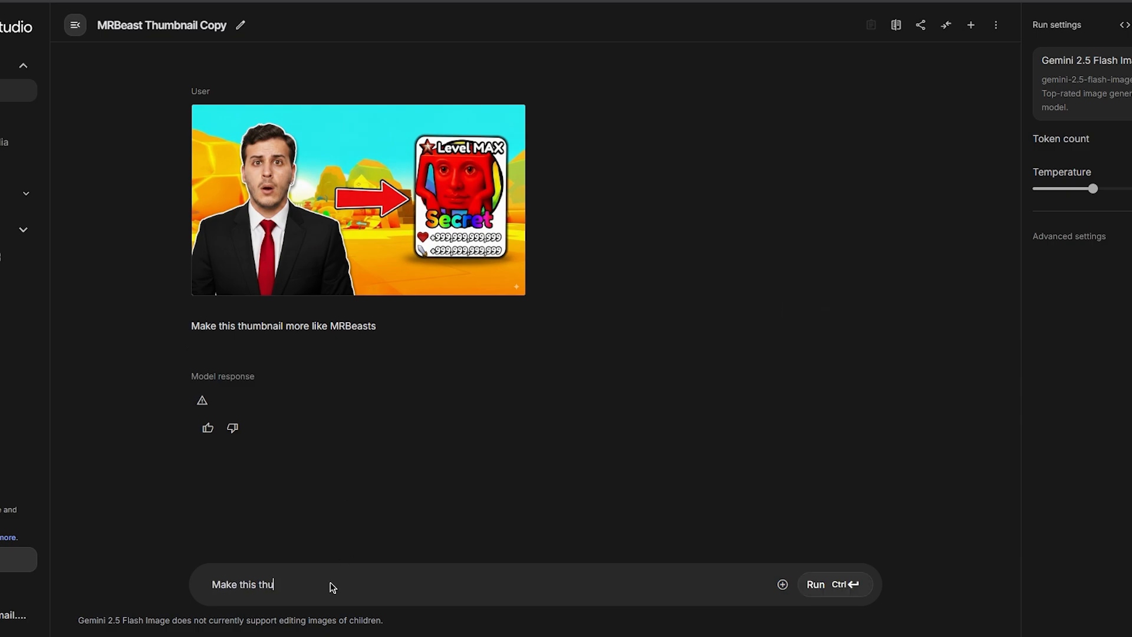
text(mbnail better)
key(ctrl+Return)
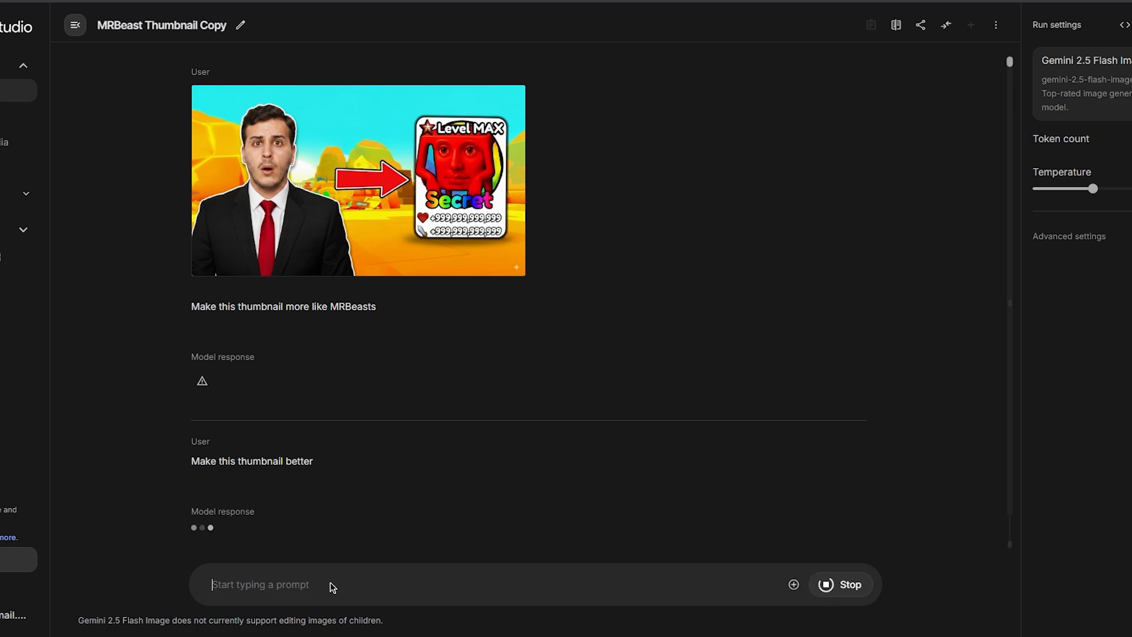
- Copy the composite thumbnail from the chat and paste it into a new Gemini Native Image prompt
right_click(268, 129)
click(310, 185)
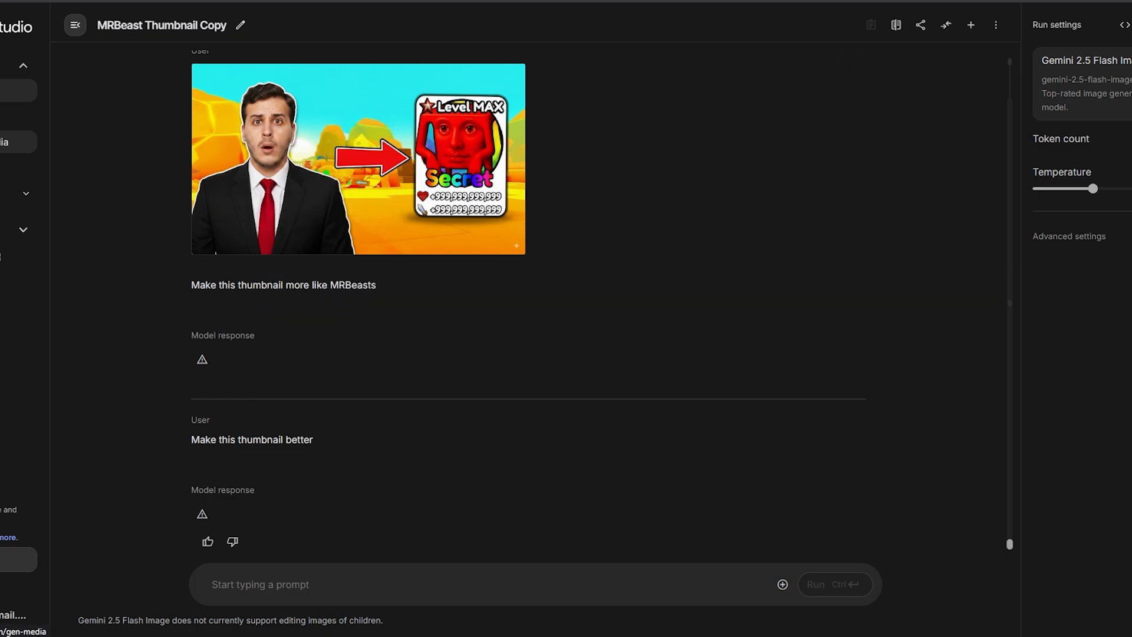
click(18, 142)
click(379, 156)
key(ctrl+v)
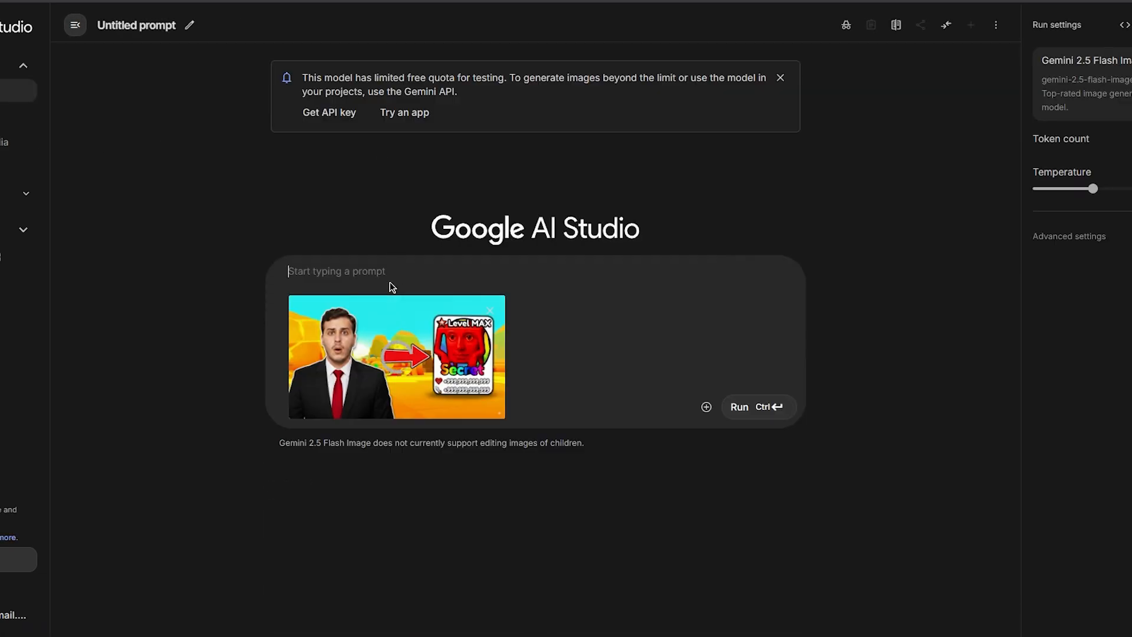
- Run "Zoom everything, so they are more eye catching. / Add special effects / Upscale the final result to look more realistic" and enlarge the result
text(Zoom everything, so they are more eye catching)
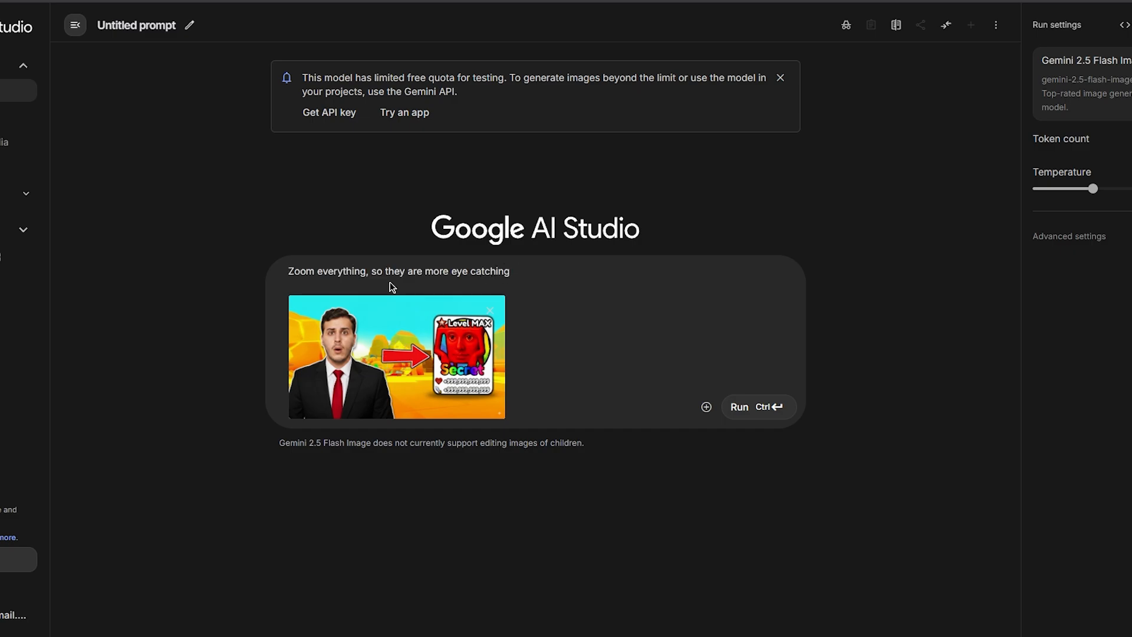
text(.)
key(Return)
text(Add speci)
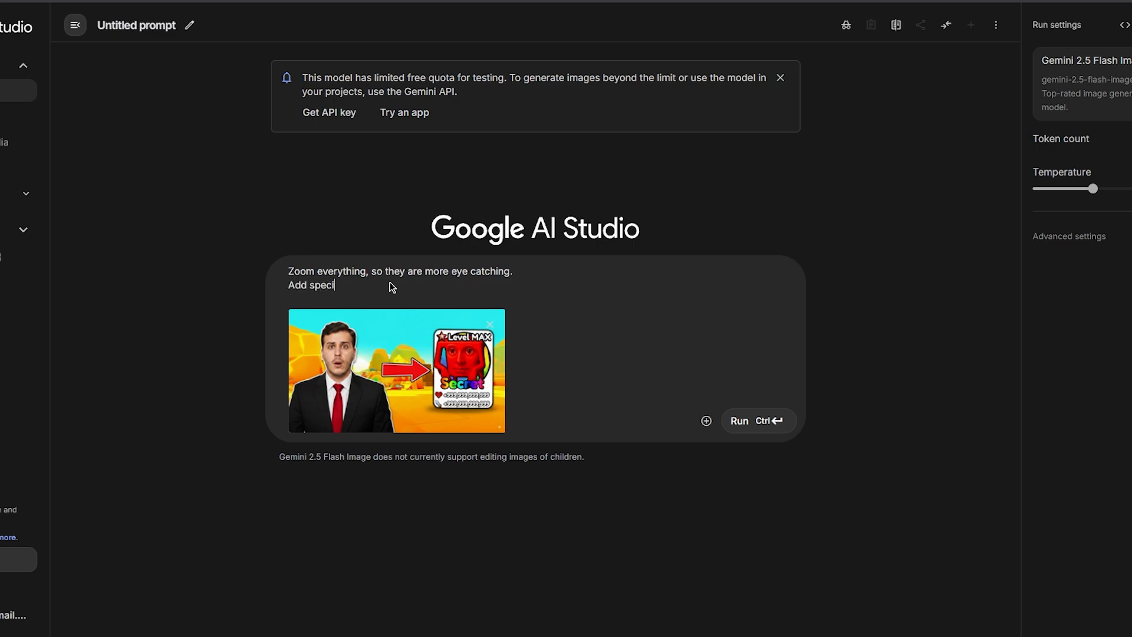
text(al effects)
key(Return)
text(Upscale)
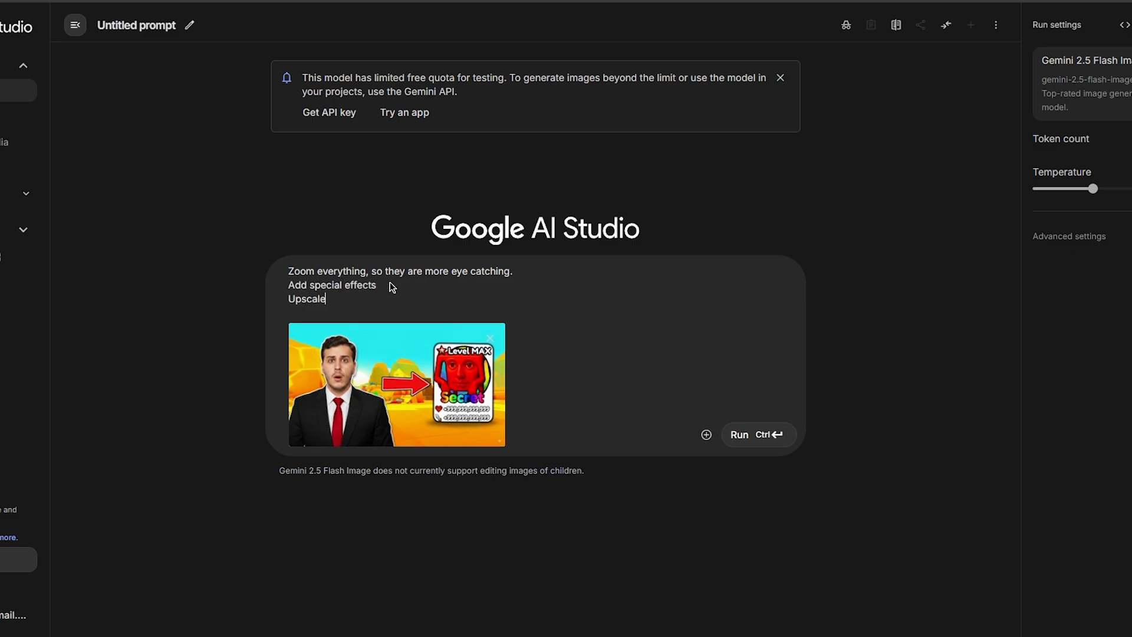
text( the final result to look more r)
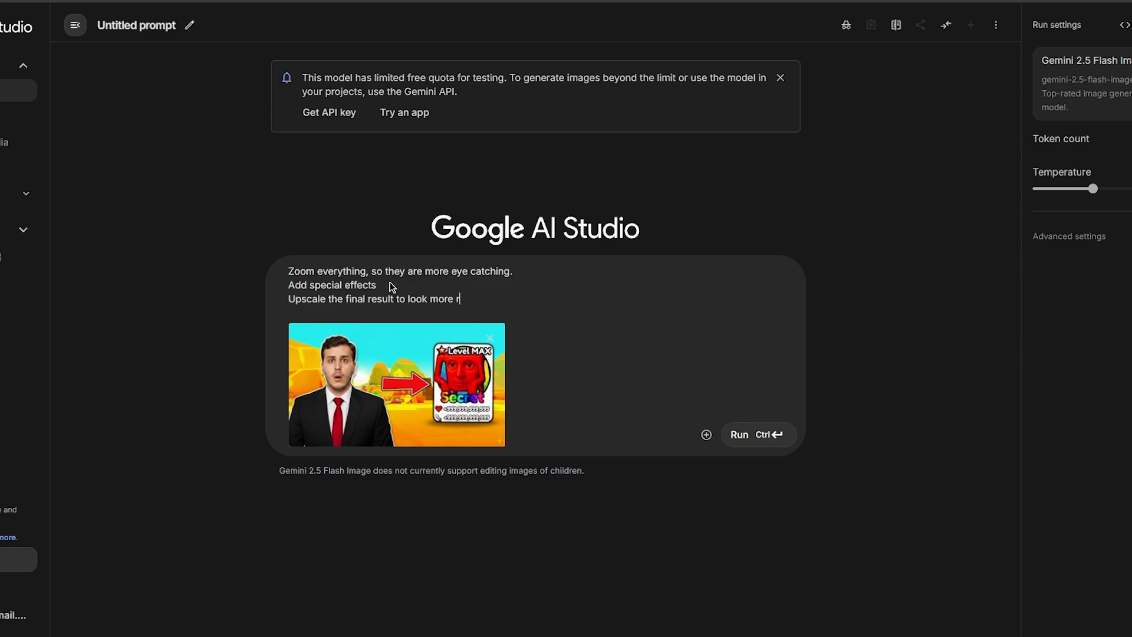
text(ealistic)
key(ctrl+Return)
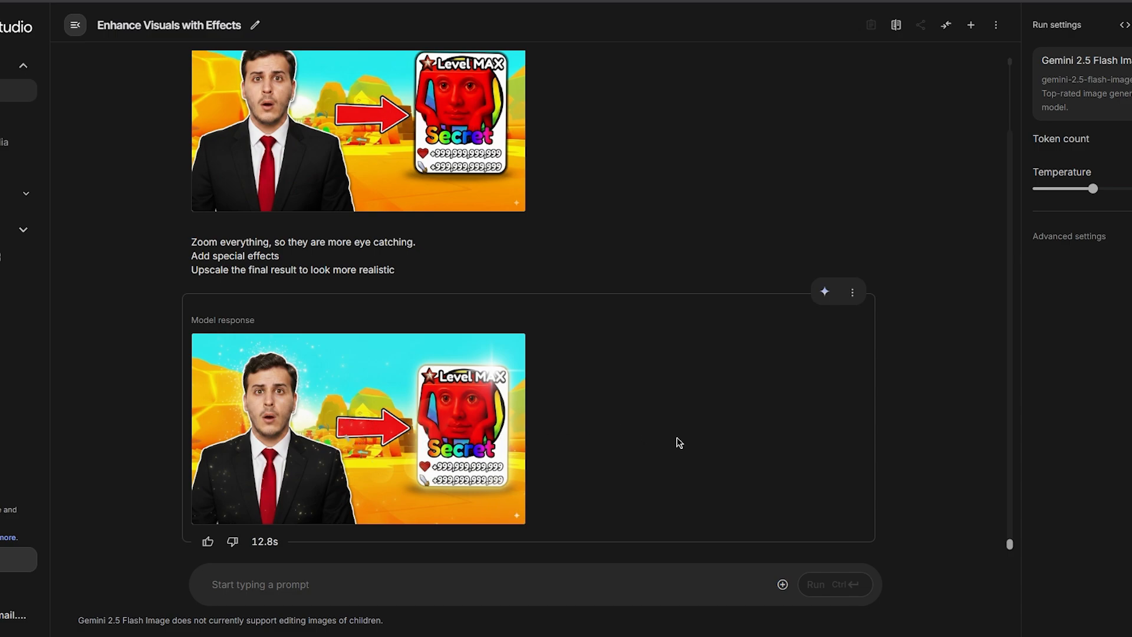
click(276, 457)
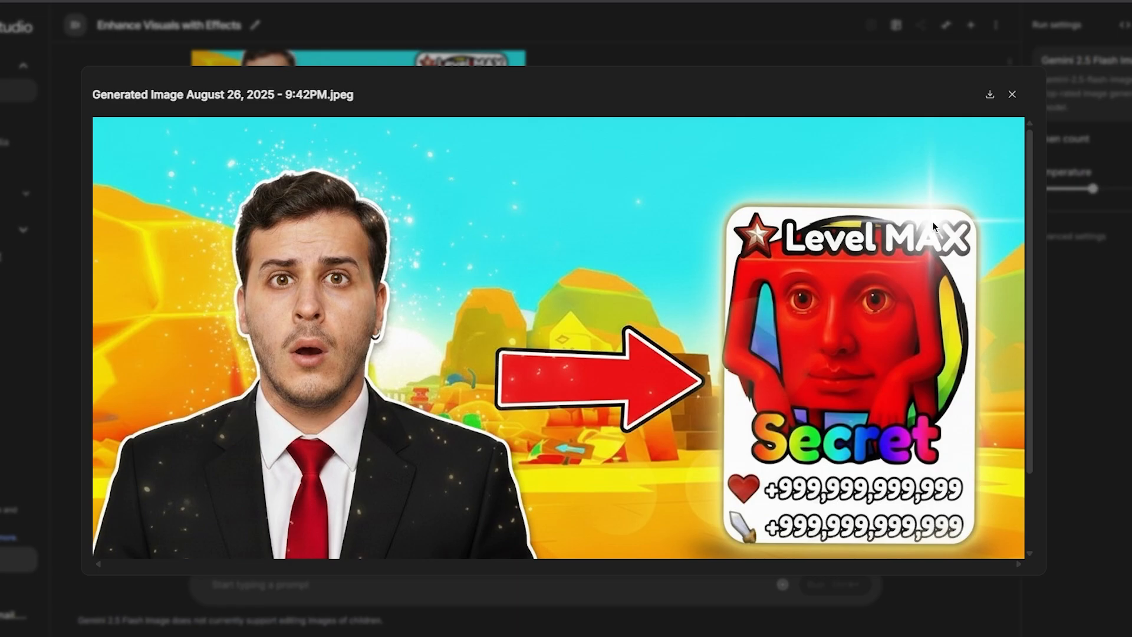
key(Escape)
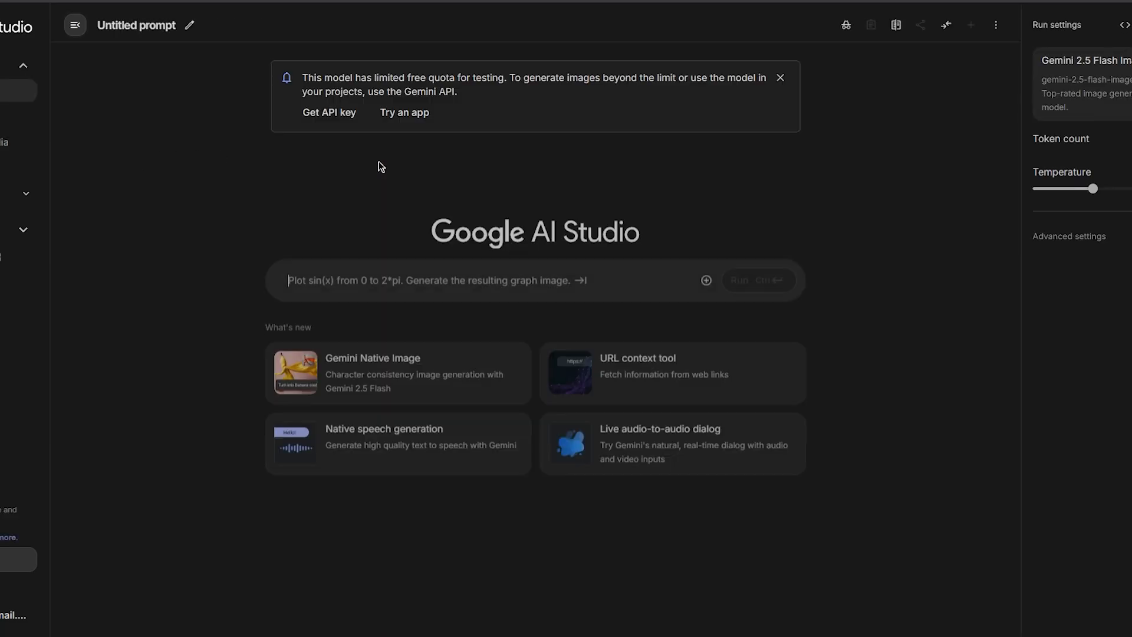
- In a new prompt, upload "Generated Image August 26, 2025 - 9_30PM.jpeg" and run "Add special effects to be more eyecatching"
click(706, 277)
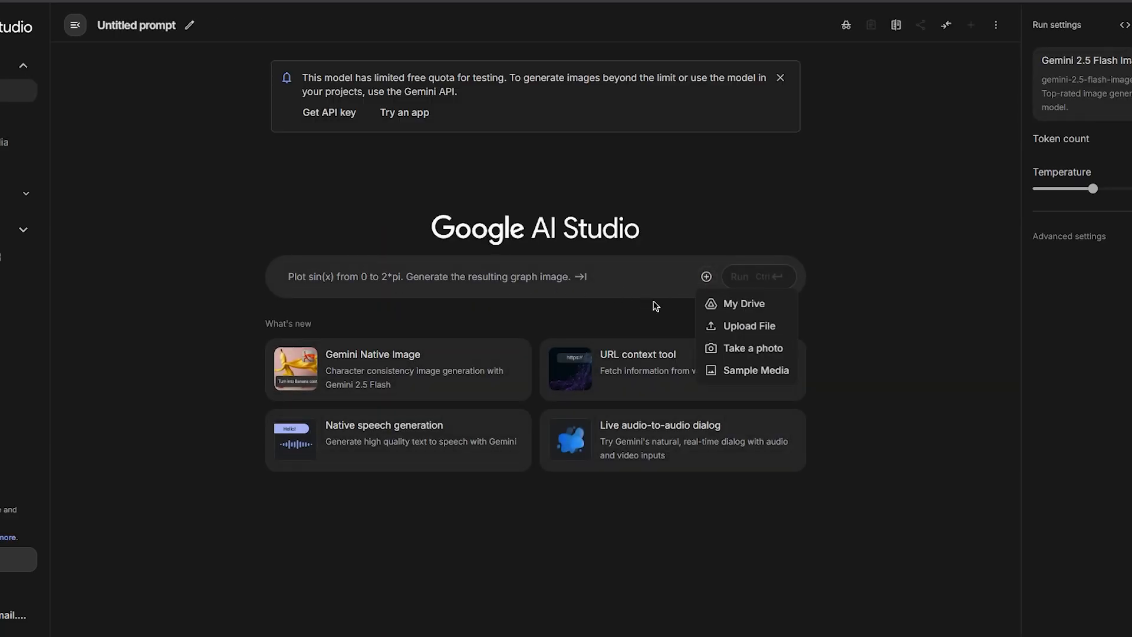
click(730, 326)
click(531, 218)
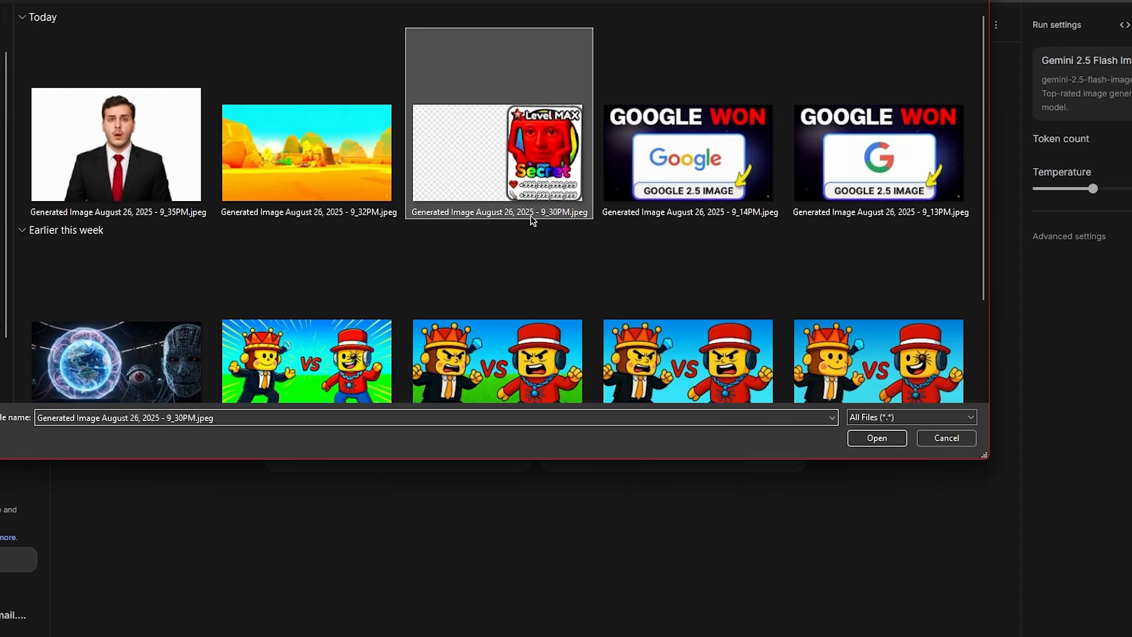
click(865, 431)
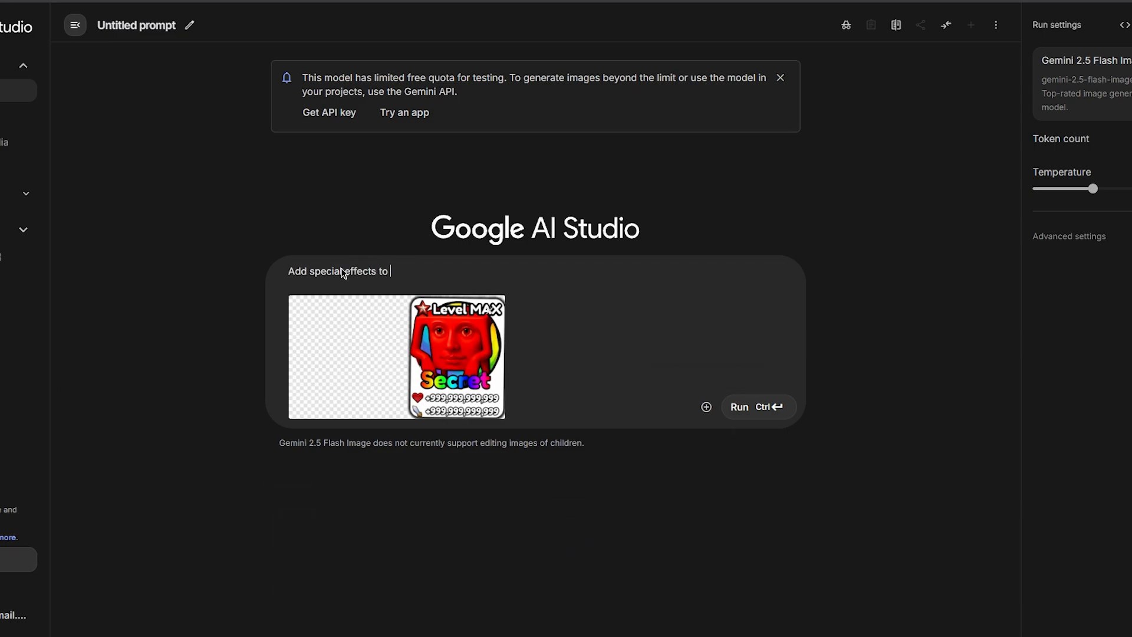
text(more eyecatching)
key(ctrl+Return)
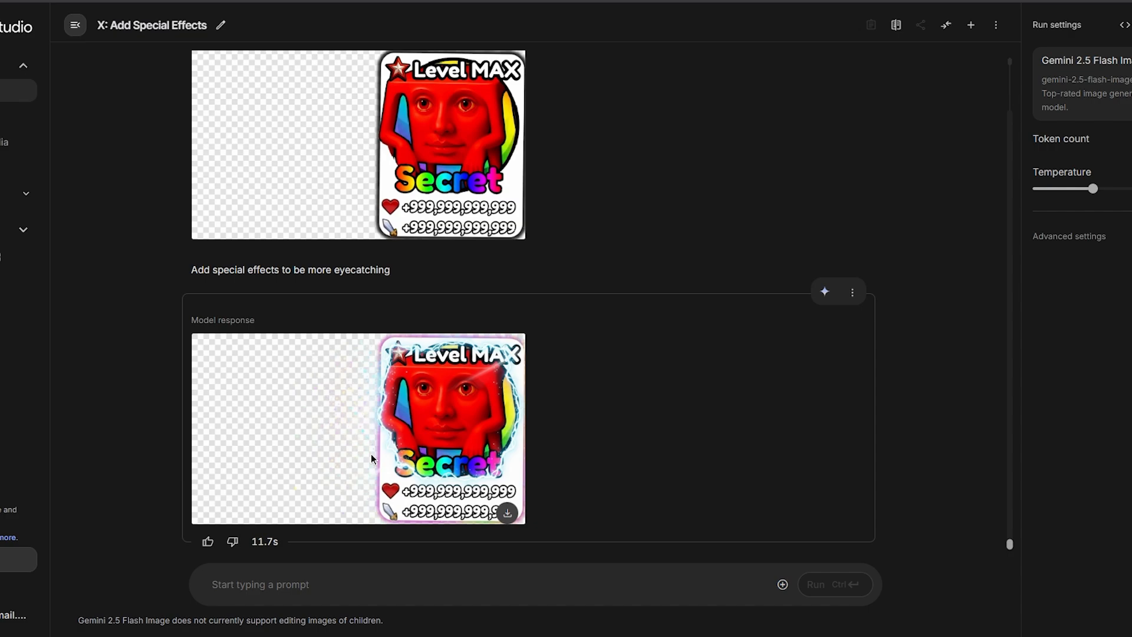
- Enlarge the generated card image and the original card image to compare their effects and details
click(371, 454)
key(Escape)
click(443, 393)
scroll(688, 364, down, 2)
scroll(688, 356, up, 2)
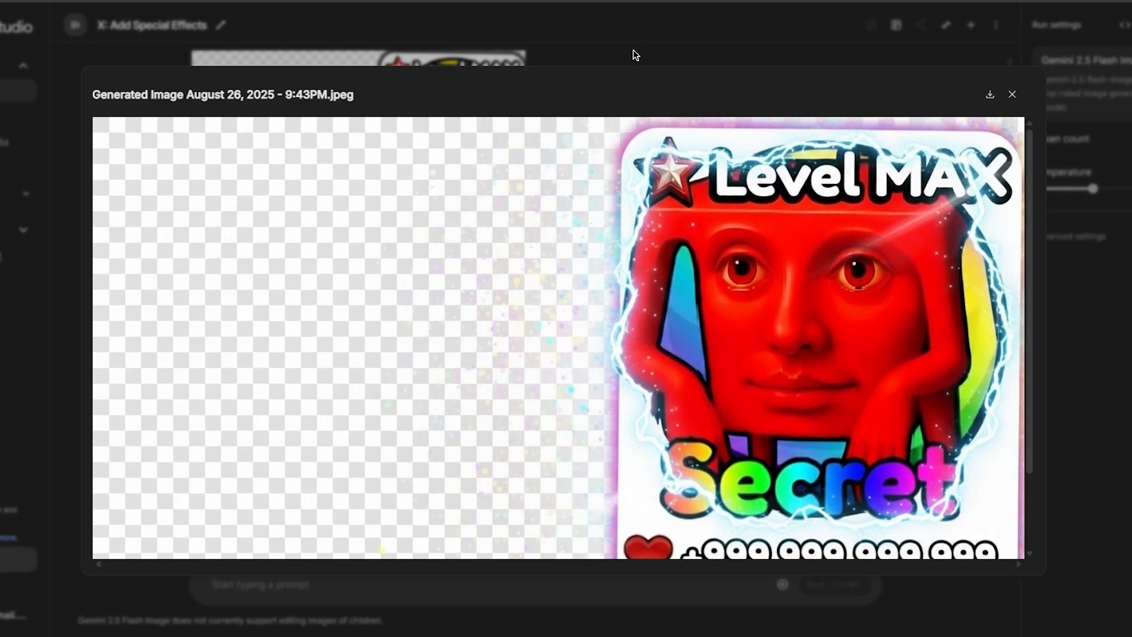
click(634, 55)
scroll(423, 292, up, 1)
click(434, 257)
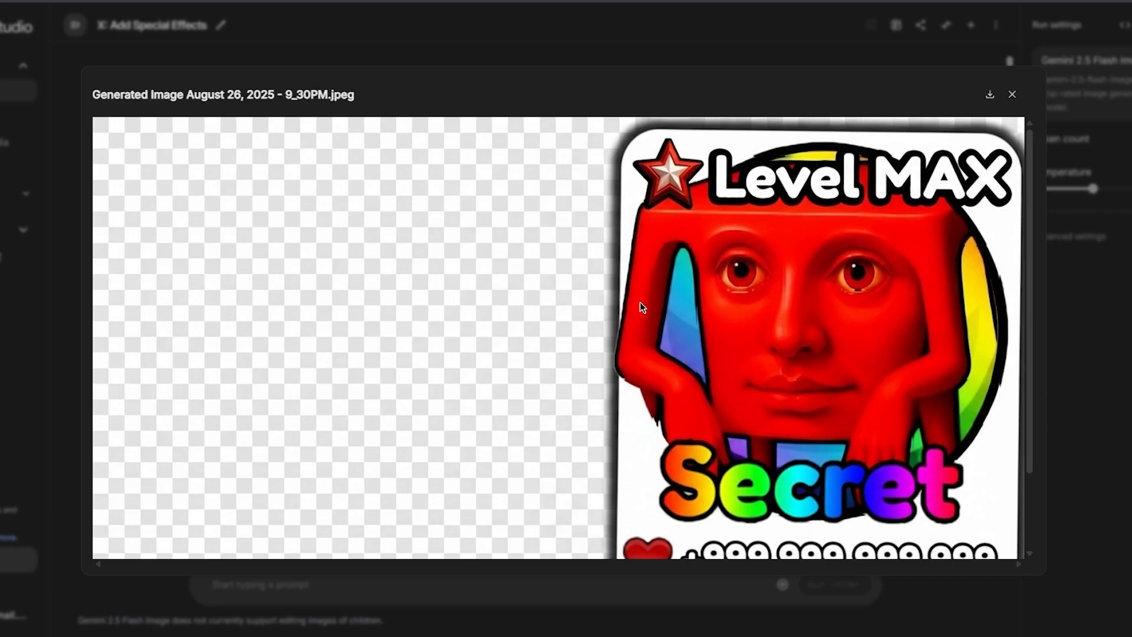
scroll(684, 297, down, 2)
scroll(659, 376, up, 2)
click(539, 57)
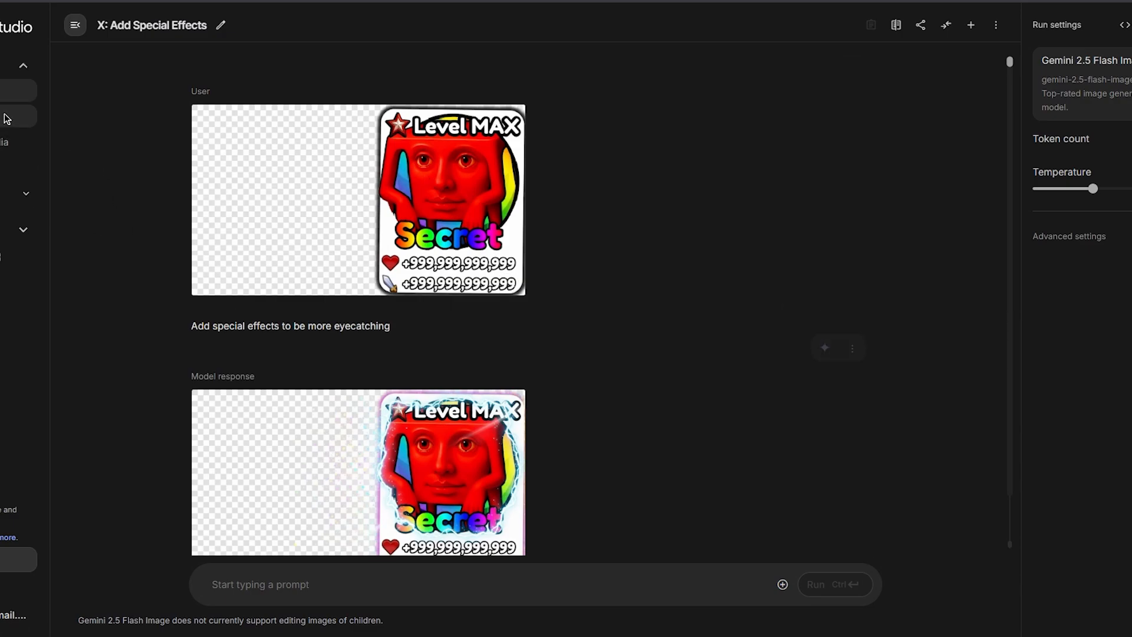
- Open the generative media page and look through its models and examples
click(15, 141)
scroll(257, 239, down, 3)
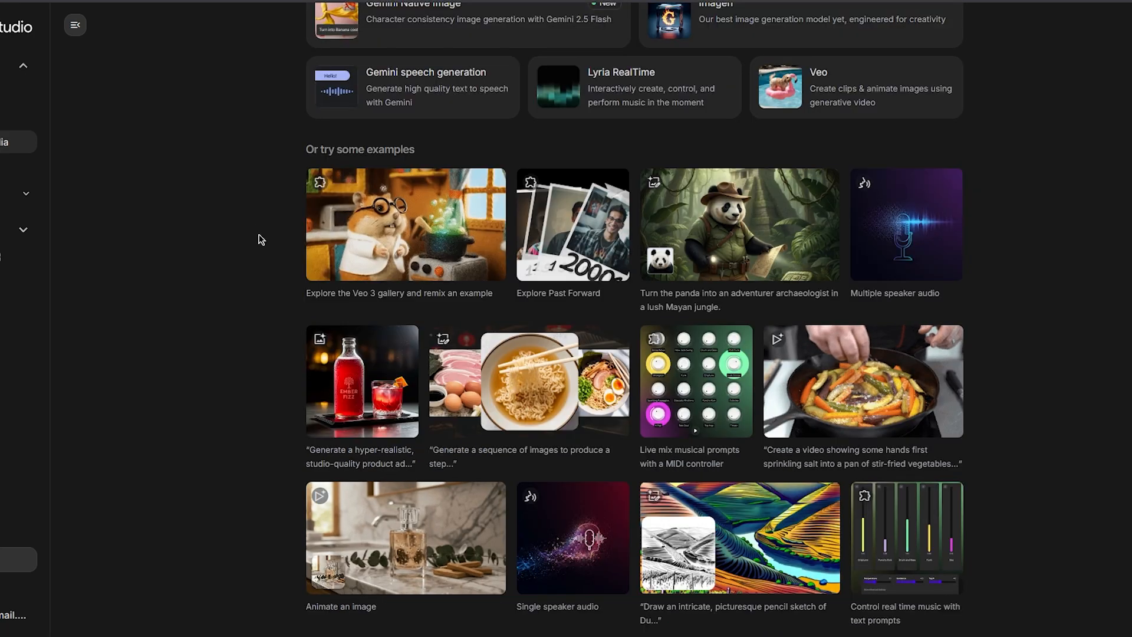
scroll(259, 240, up, 3)
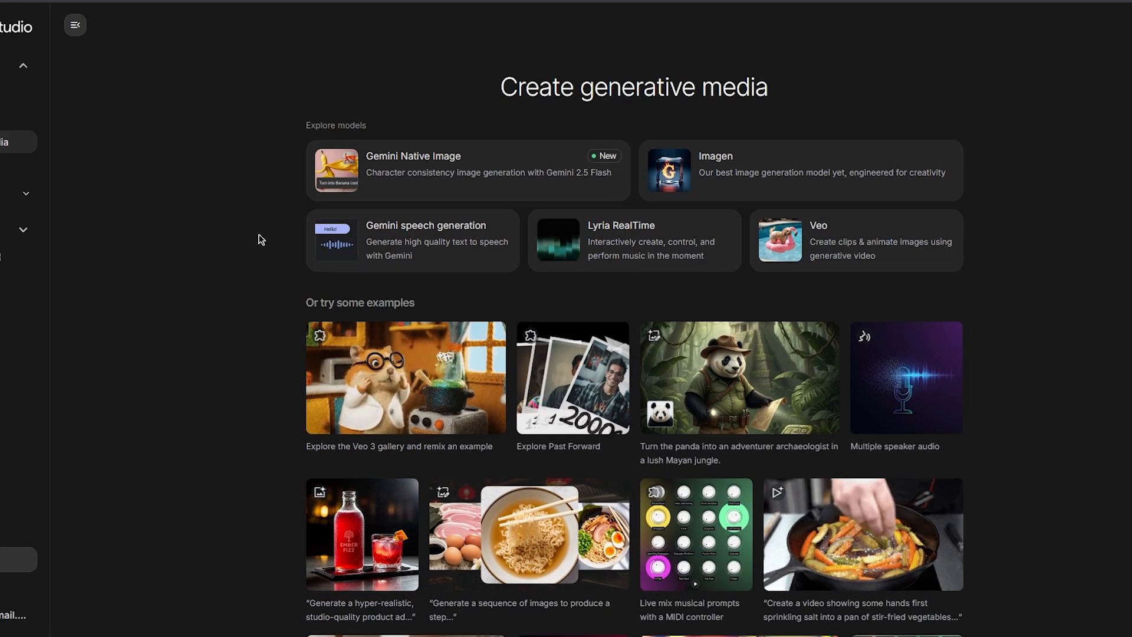